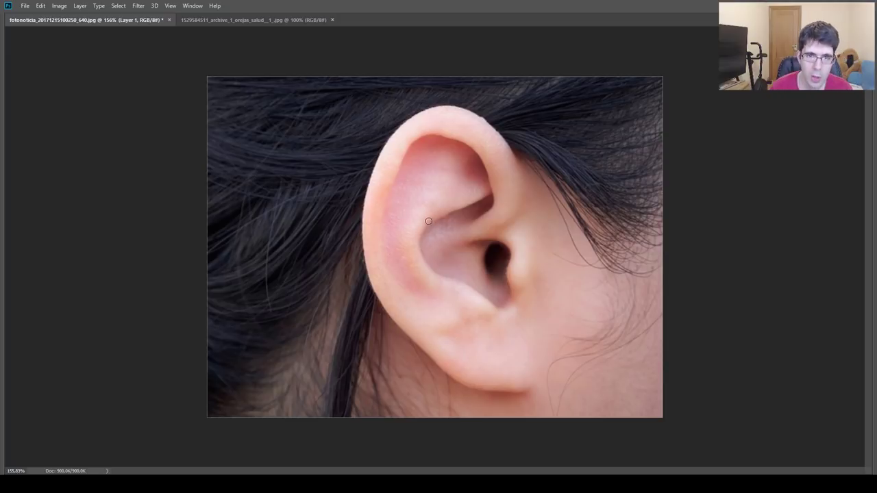
Set the painting colour to green, trying and undoing test strokes on the ear.
{"action": "left_click_drag", "start_coordinate": [428, 221], "coordinate": [448, 271]}
{"action": "key", "text": "ctrl+z"}
{"action": "key", "text": "Tab"}
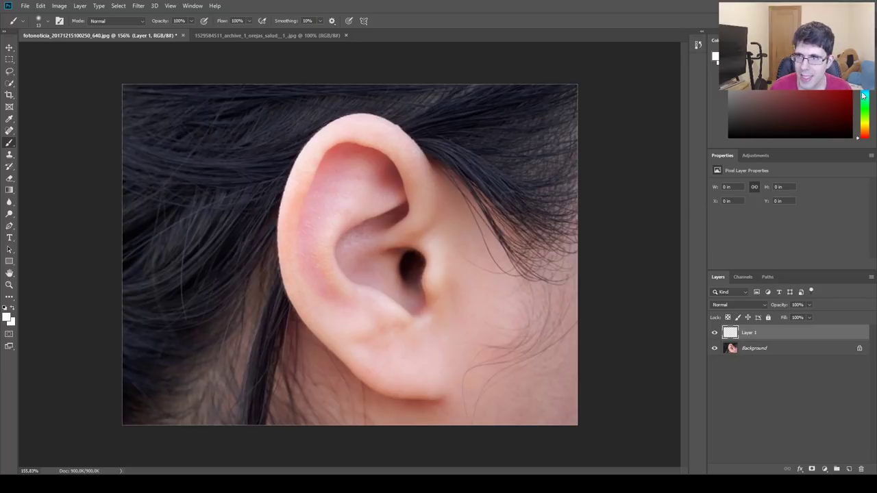
{"action": "left_click", "coordinate": [864, 107]}
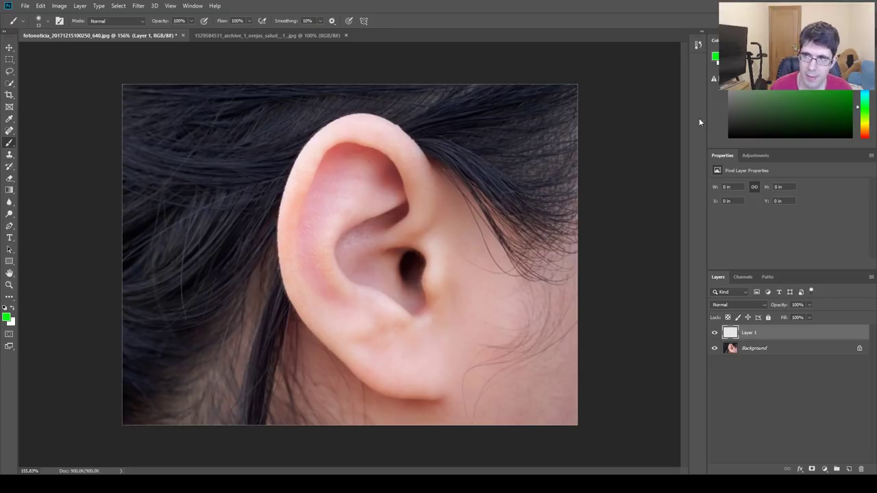
{"action": "key", "text": "Tab"}
{"action": "left_click_drag", "start_coordinate": [450, 234], "coordinate": [461, 286]}
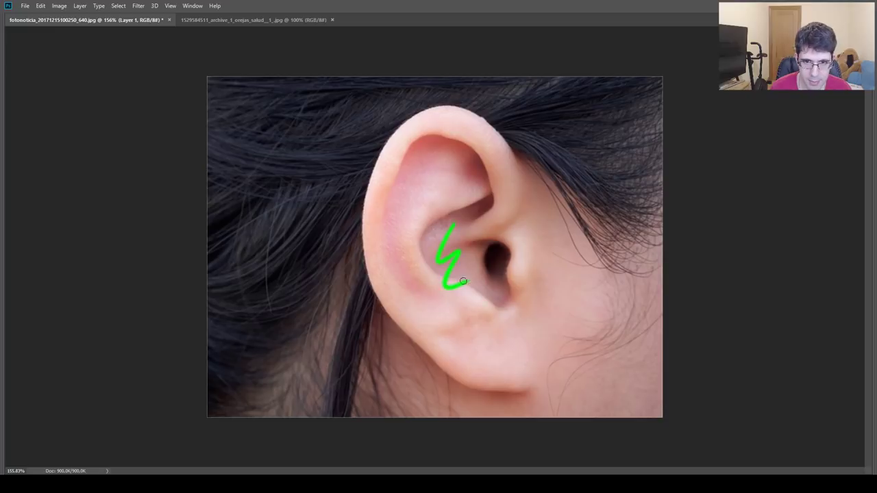
{"action": "key", "text": "ctrl+z"}
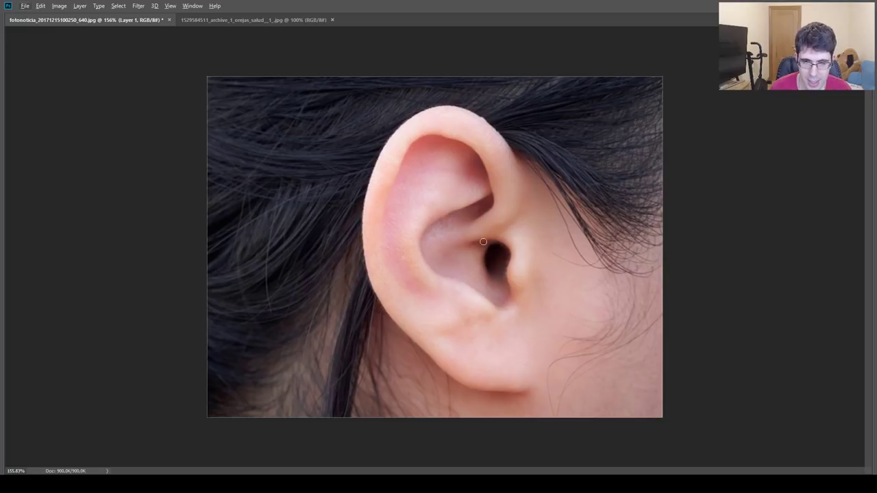
Switch to a brighter green and a smaller brush, placing a test dot on the ear.
{"action": "left_click", "coordinate": [478, 252], "text": "alt"}
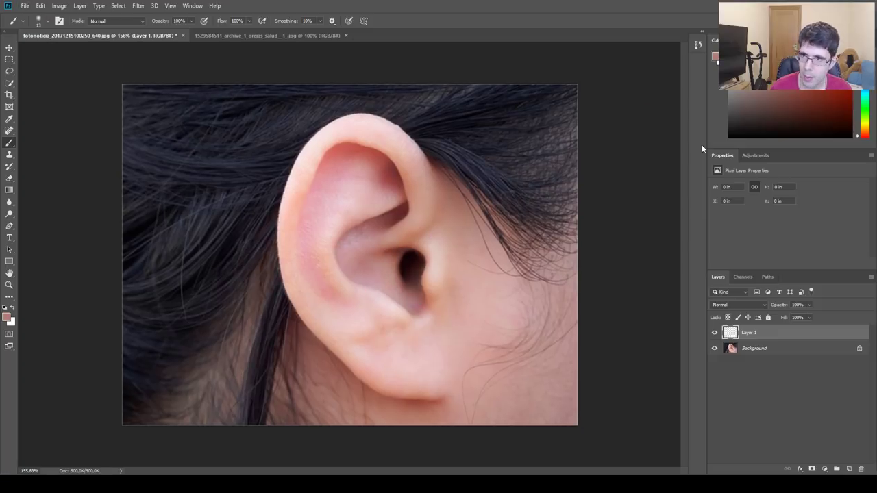
{"action": "key", "text": "Tab"}
{"action": "left_click", "coordinate": [860, 110]}
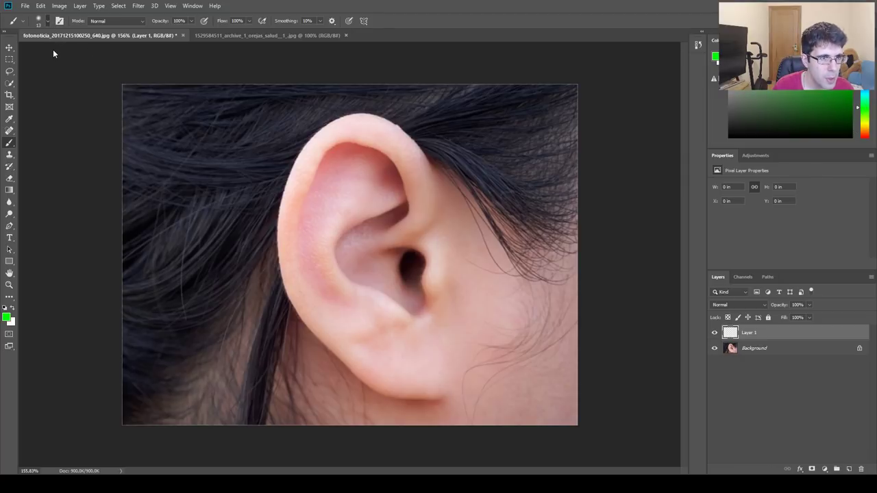
{"action": "key", "text": "bracketleft"}
{"action": "left_click", "coordinate": [429, 209]}
{"action": "key", "text": "Tab"}
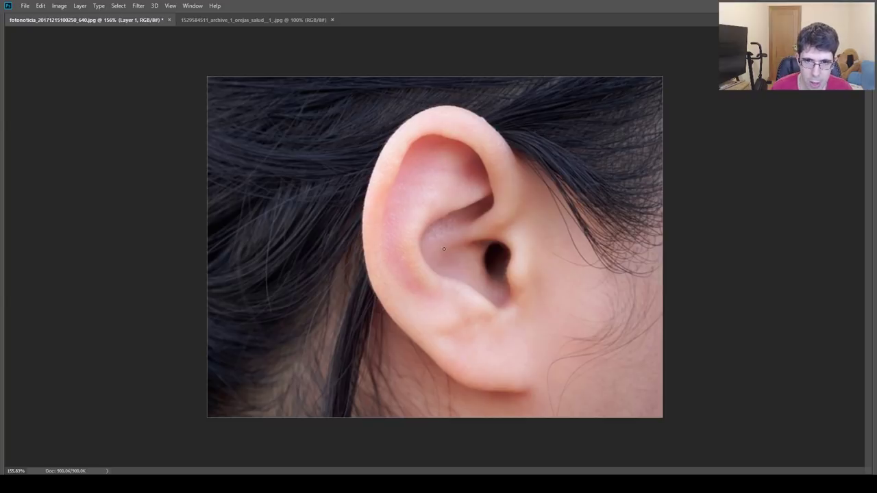
Trace trial green outlines around the ear rim, then remove all the guide strokes.
{"action": "mouse_move", "coordinate": [485, 228]}
{"action": "left_mouse_down"}
{"action": "mouse_move", "coordinate": [436, 330]}
{"action": "mouse_move", "coordinate": [540, 372]}
{"action": "left_mouse_up"}
{"action": "key", "text": "ctrl+z"}
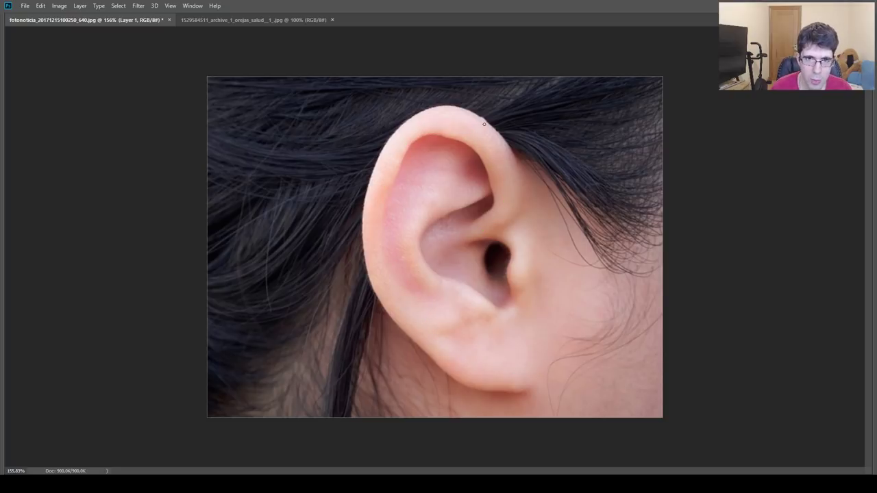
{"action": "mouse_move", "coordinate": [484, 124]}
{"action": "left_mouse_down"}
{"action": "mouse_move", "coordinate": [381, 159]}
{"action": "mouse_move", "coordinate": [483, 255]}
{"action": "mouse_move", "coordinate": [459, 120]}
{"action": "mouse_move", "coordinate": [386, 255]}
{"action": "mouse_move", "coordinate": [527, 358]}
{"action": "left_mouse_up"}
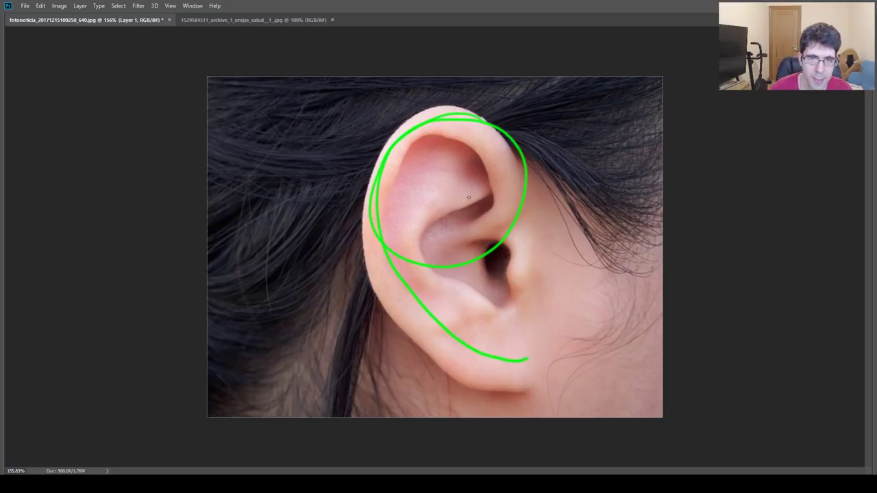
{"action": "key", "text": "Delete"}
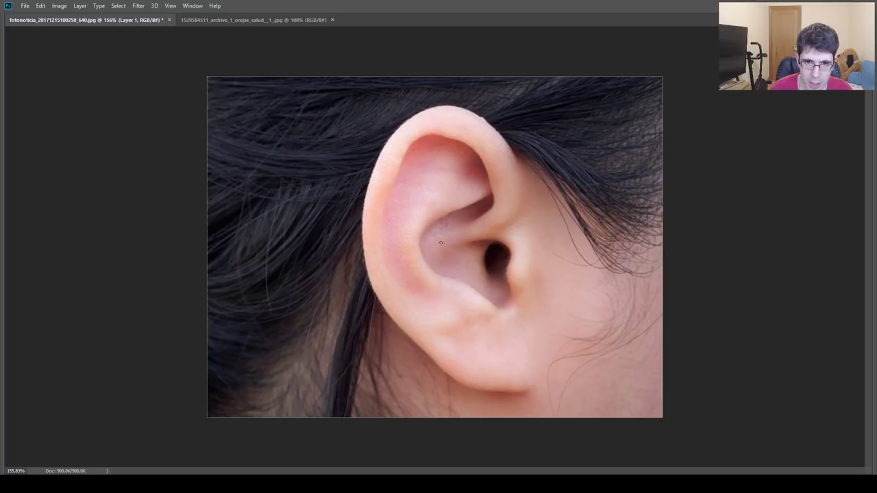
Hatch green cross-contour strokes across the ear's upper rim and down its left rim.
{"action": "left_click_drag", "start_coordinate": [431, 236], "coordinate": [441, 240]}
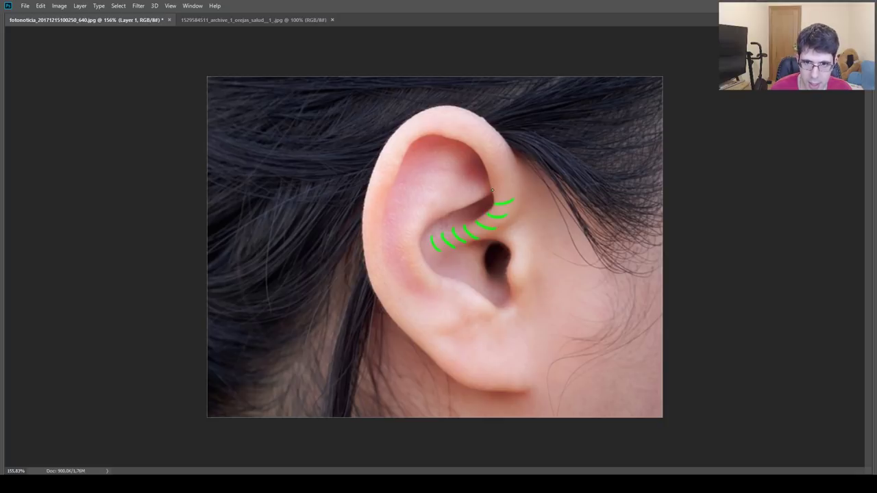
{"action": "left_click_drag", "start_coordinate": [504, 160], "coordinate": [497, 169]}
{"action": "mouse_move", "coordinate": [503, 139]}
{"action": "left_mouse_down"}
{"action": "mouse_move", "coordinate": [488, 156]}
{"action": "mouse_move", "coordinate": [477, 144]}
{"action": "left_mouse_up"}
{"action": "mouse_move", "coordinate": [462, 114]}
{"action": "left_mouse_down"}
{"action": "mouse_move", "coordinate": [461, 134]}
{"action": "mouse_move", "coordinate": [432, 130]}
{"action": "left_mouse_up"}
{"action": "mouse_move", "coordinate": [401, 134]}
{"action": "left_mouse_down"}
{"action": "mouse_move", "coordinate": [415, 140]}
{"action": "mouse_move", "coordinate": [399, 163]}
{"action": "left_mouse_up"}
{"action": "left_click_drag", "start_coordinate": [375, 188], "coordinate": [391, 184]}
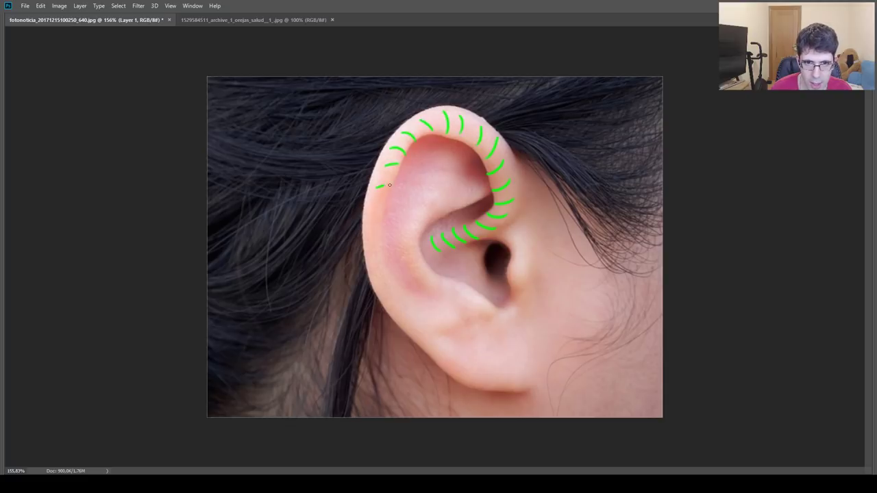
{"action": "mouse_move", "coordinate": [364, 214]}
{"action": "left_mouse_down"}
{"action": "mouse_move", "coordinate": [381, 208]}
{"action": "mouse_move", "coordinate": [379, 248]}
{"action": "left_mouse_up"}
{"action": "left_click_drag", "start_coordinate": [373, 281], "coordinate": [383, 269]}
{"action": "left_click_drag", "start_coordinate": [382, 290], "coordinate": [390, 279]}
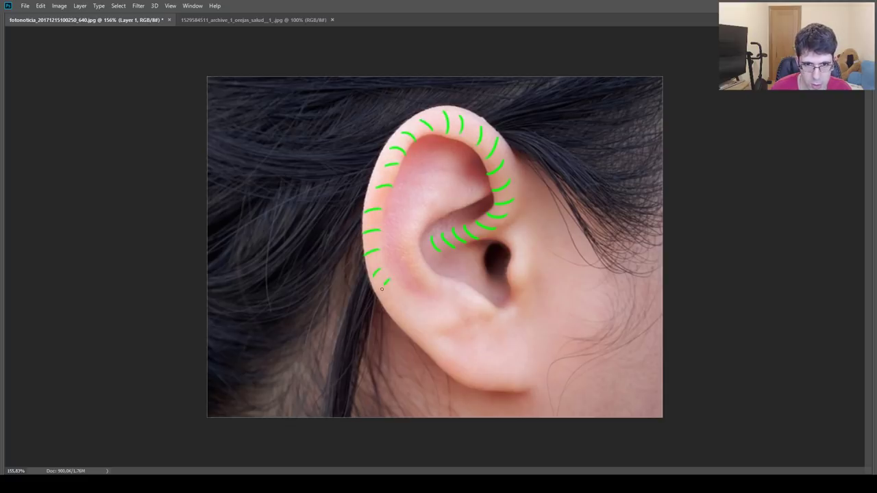
{"action": "left_click_drag", "start_coordinate": [388, 310], "coordinate": [398, 294]}
Hatch the lower rim into the lobe, then outline the lobe, the crus ridge and the rim's inner edge.
{"action": "mouse_move", "coordinate": [400, 325]}
{"action": "left_mouse_down"}
{"action": "mouse_move", "coordinate": [409, 310]}
{"action": "mouse_move", "coordinate": [423, 317]}
{"action": "left_mouse_up"}
{"action": "left_click_drag", "start_coordinate": [428, 346], "coordinate": [439, 328]}
{"action": "left_click_drag", "start_coordinate": [444, 364], "coordinate": [453, 336]}
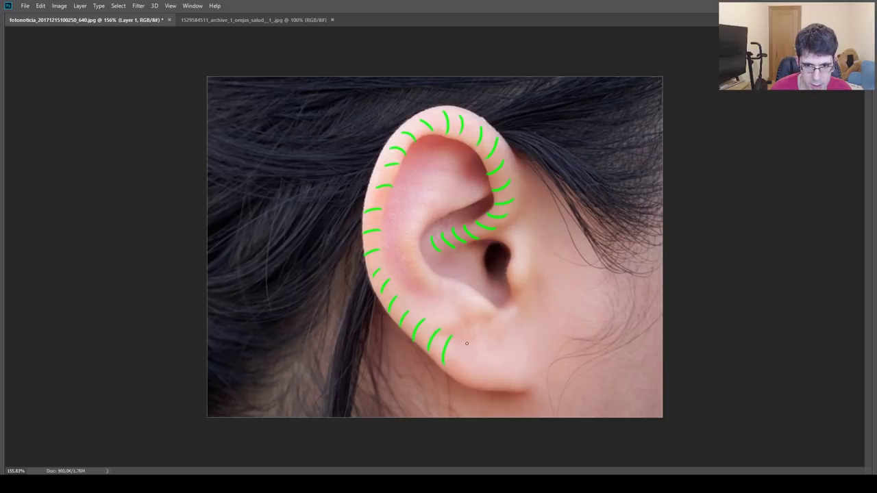
{"action": "left_click_drag", "start_coordinate": [459, 376], "coordinate": [467, 343]}
{"action": "mouse_move", "coordinate": [481, 360]}
{"action": "left_mouse_down"}
{"action": "mouse_move", "coordinate": [484, 353]}
{"action": "mouse_move", "coordinate": [481, 385]}
{"action": "left_mouse_up"}
{"action": "mouse_move", "coordinate": [498, 353]}
{"action": "left_mouse_down"}
{"action": "mouse_move", "coordinate": [496, 384]}
{"action": "mouse_move", "coordinate": [522, 384]}
{"action": "mouse_move", "coordinate": [532, 368]}
{"action": "left_mouse_up"}
{"action": "mouse_move", "coordinate": [518, 342]}
{"action": "left_mouse_down"}
{"action": "mouse_move", "coordinate": [535, 349]}
{"action": "mouse_move", "coordinate": [514, 392]}
{"action": "mouse_move", "coordinate": [477, 350]}
{"action": "left_mouse_up"}
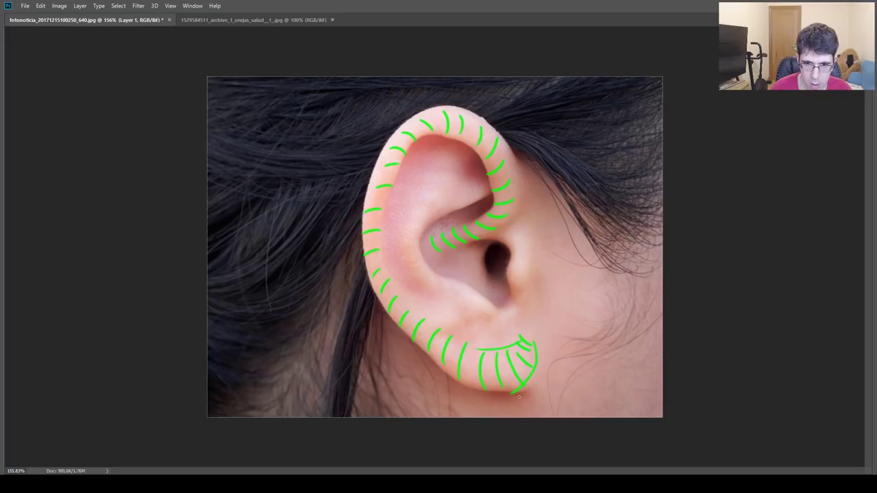
{"action": "left_click_drag", "start_coordinate": [518, 396], "coordinate": [470, 390]}
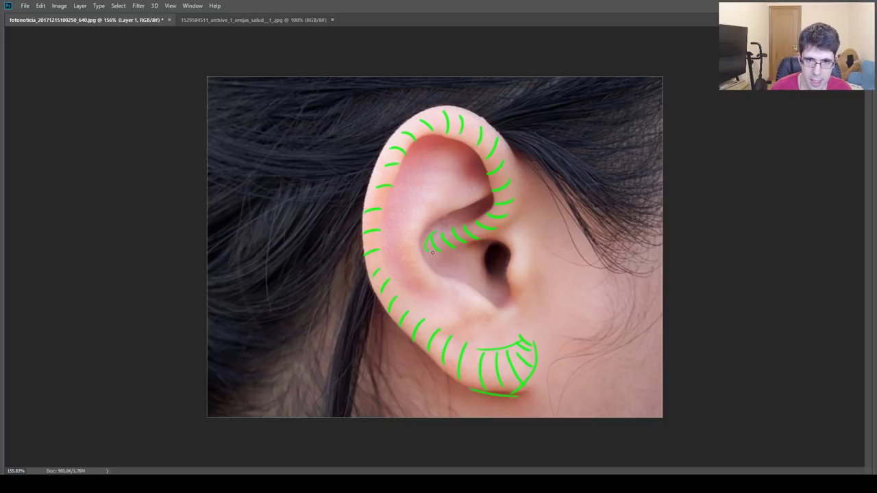
{"action": "mouse_move", "coordinate": [434, 237]}
{"action": "left_mouse_down"}
{"action": "mouse_move", "coordinate": [492, 205]}
{"action": "mouse_move", "coordinate": [505, 134]}
{"action": "mouse_move", "coordinate": [467, 103]}
{"action": "mouse_move", "coordinate": [392, 132]}
{"action": "mouse_move", "coordinate": [361, 206]}
{"action": "mouse_move", "coordinate": [374, 281]}
{"action": "mouse_move", "coordinate": [398, 319]}
{"action": "left_mouse_up"}
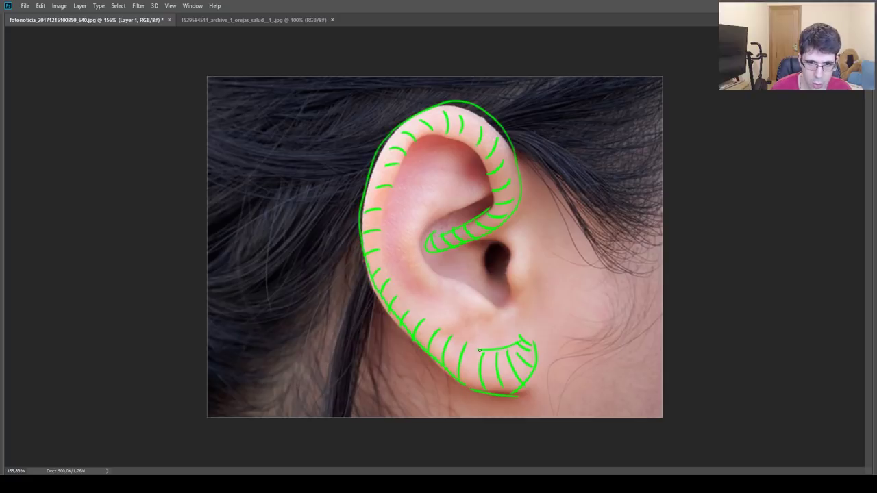
{"action": "mouse_move", "coordinate": [480, 350]}
{"action": "left_mouse_down"}
{"action": "mouse_move", "coordinate": [432, 319]}
{"action": "mouse_move", "coordinate": [389, 264]}
{"action": "mouse_move", "coordinate": [384, 205]}
{"action": "mouse_move", "coordinate": [407, 157]}
{"action": "mouse_move", "coordinate": [439, 137]}
{"action": "mouse_move", "coordinate": [483, 168]}
{"action": "mouse_move", "coordinate": [493, 205]}
{"action": "left_mouse_up"}
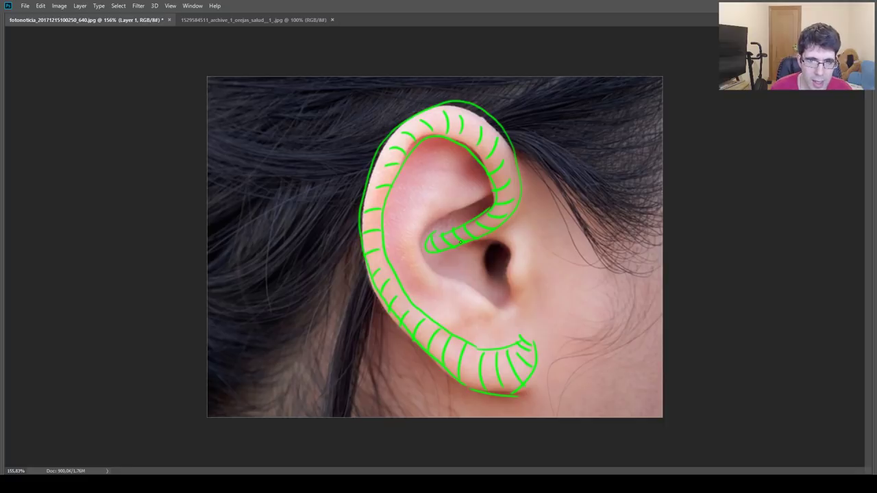
Outline the upper edge of the inner ridge and hatch across its band in green.
{"action": "left_click_drag", "start_coordinate": [431, 197], "coordinate": [455, 177]}
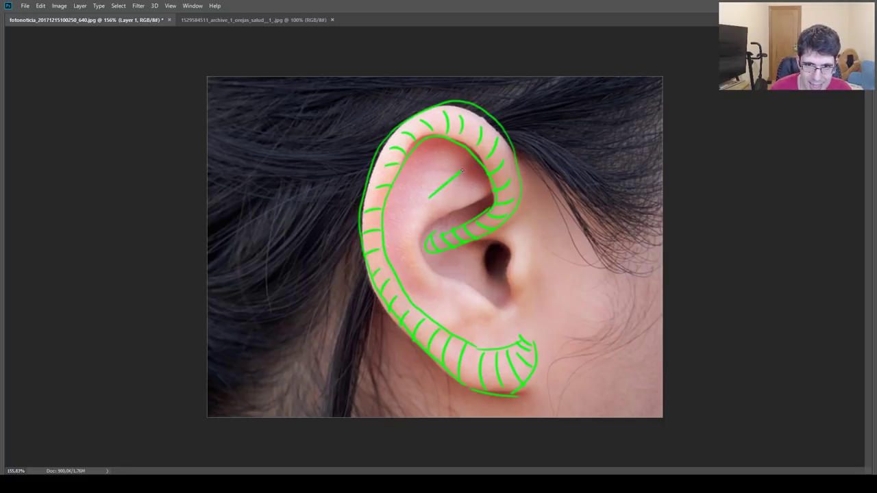
{"action": "key", "text": "ctrl+z"}
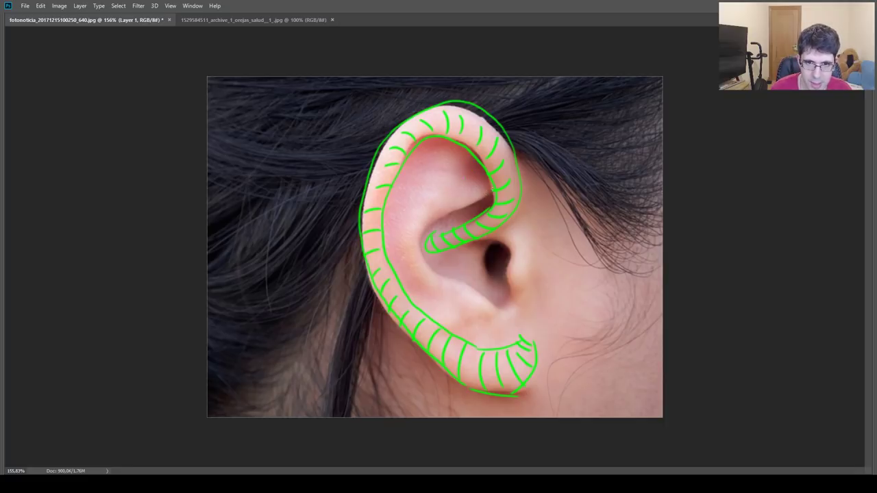
{"action": "mouse_move", "coordinate": [492, 195]}
{"action": "left_mouse_down"}
{"action": "mouse_move", "coordinate": [448, 210]}
{"action": "mouse_move", "coordinate": [414, 283]}
{"action": "mouse_move", "coordinate": [386, 189]}
{"action": "left_mouse_up"}
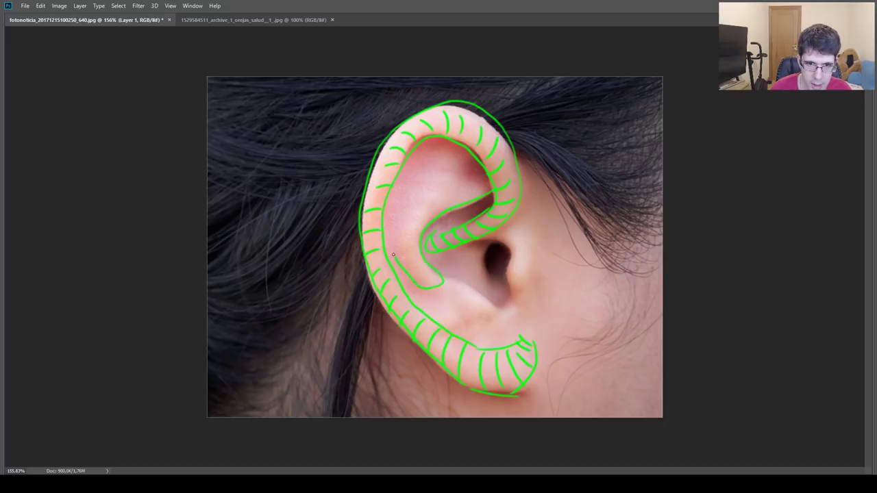
{"action": "left_click_drag", "start_coordinate": [411, 269], "coordinate": [435, 278]}
{"action": "left_click_drag", "start_coordinate": [396, 254], "coordinate": [427, 264]}
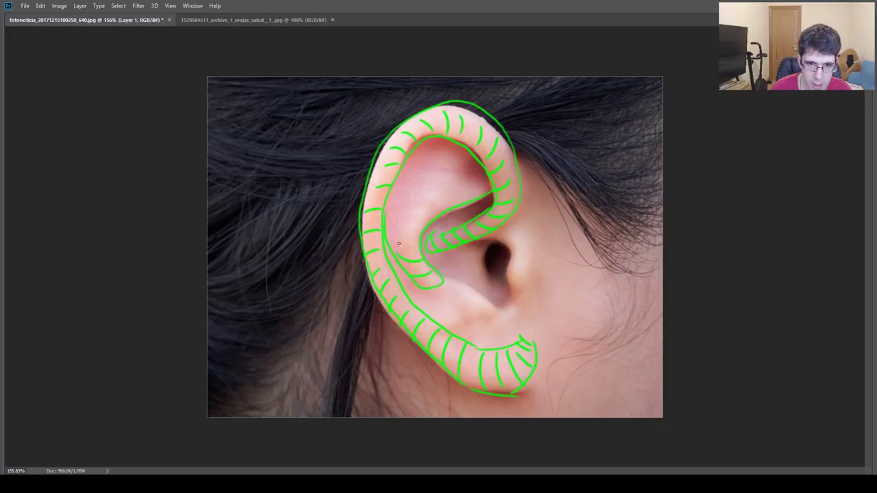
{"action": "left_click_drag", "start_coordinate": [385, 225], "coordinate": [419, 243]}
{"action": "left_click_drag", "start_coordinate": [393, 189], "coordinate": [425, 223]}
Hatch and cross-hatch the hollow under the ear's upper rim.
{"action": "left_click_drag", "start_coordinate": [406, 167], "coordinate": [437, 214]}
{"action": "left_click_drag", "start_coordinate": [431, 162], "coordinate": [458, 204]}
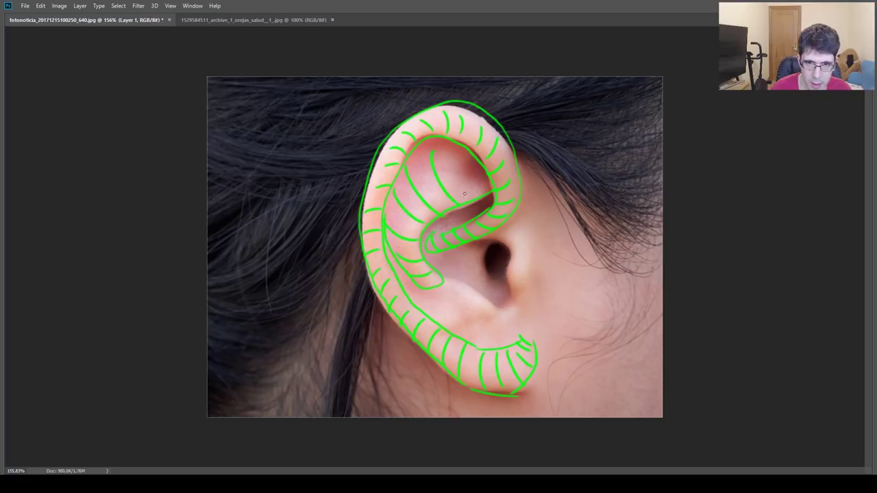
{"action": "left_click_drag", "start_coordinate": [457, 146], "coordinate": [467, 178]}
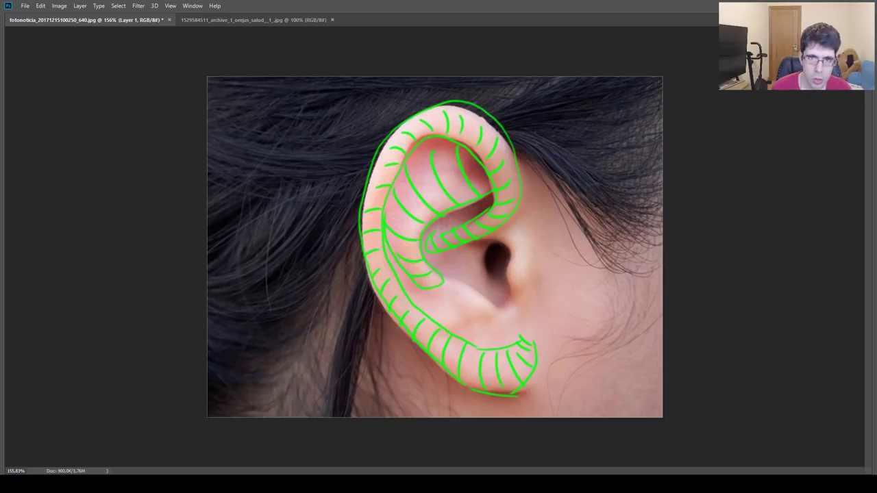
{"action": "mouse_move", "coordinate": [469, 155]}
{"action": "left_mouse_down"}
{"action": "mouse_move", "coordinate": [445, 183]}
{"action": "mouse_move", "coordinate": [483, 178]}
{"action": "mouse_move", "coordinate": [447, 181]}
{"action": "mouse_move", "coordinate": [477, 163]}
{"action": "mouse_move", "coordinate": [472, 173]}
{"action": "left_mouse_up"}
{"action": "left_click_drag", "start_coordinate": [425, 193], "coordinate": [447, 149]}
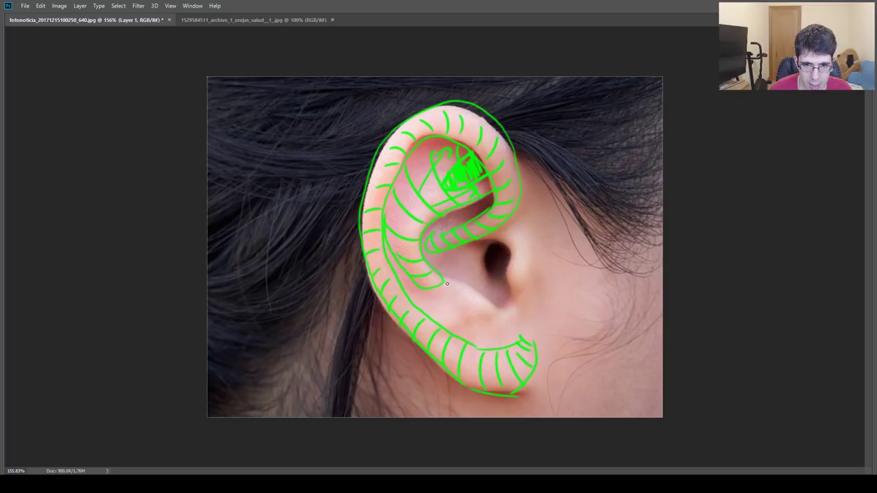
Draw a loop below the ear canal, hatch inside it, and hatch the small flap beside the canal.
{"action": "mouse_move", "coordinate": [445, 284]}
{"action": "left_mouse_down"}
{"action": "mouse_move", "coordinate": [511, 307]}
{"action": "mouse_move", "coordinate": [516, 254]}
{"action": "left_mouse_up"}
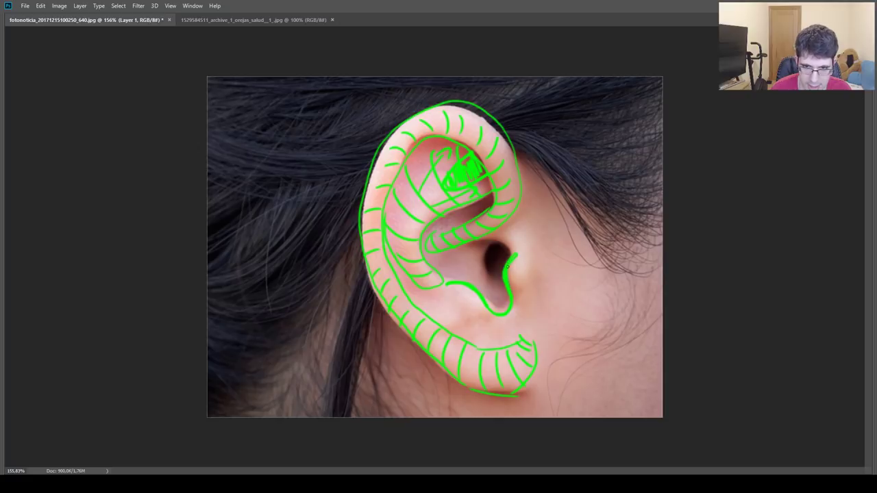
{"action": "mouse_move", "coordinate": [449, 284]}
{"action": "left_mouse_down"}
{"action": "mouse_move", "coordinate": [516, 300]}
{"action": "mouse_move", "coordinate": [515, 253]}
{"action": "left_mouse_up"}
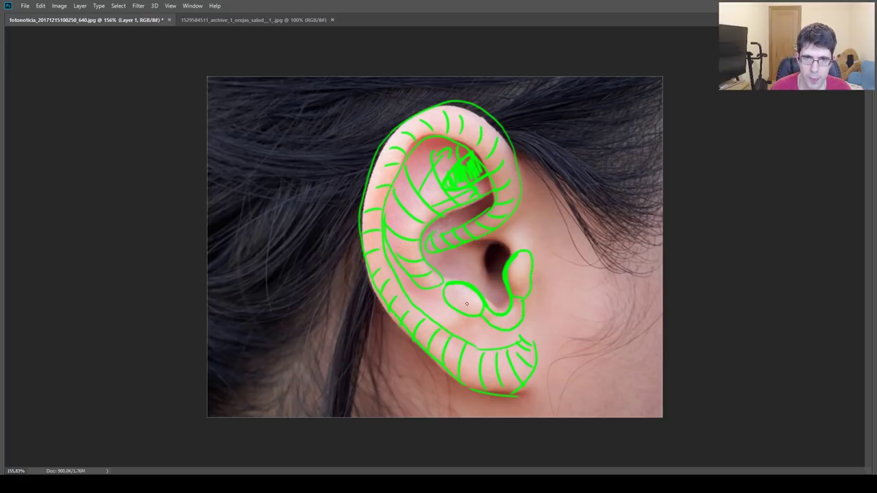
{"action": "left_click_drag", "start_coordinate": [453, 286], "coordinate": [465, 311]}
{"action": "left_click_drag", "start_coordinate": [471, 288], "coordinate": [477, 311]}
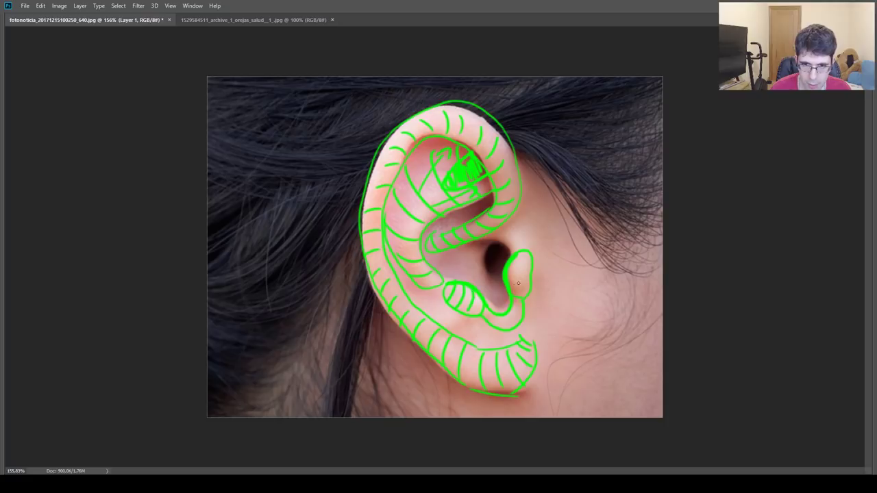
{"action": "mouse_move", "coordinate": [511, 271]}
{"action": "left_mouse_down"}
{"action": "mouse_move", "coordinate": [527, 278]}
{"action": "mouse_move", "coordinate": [530, 259]}
{"action": "left_mouse_up"}
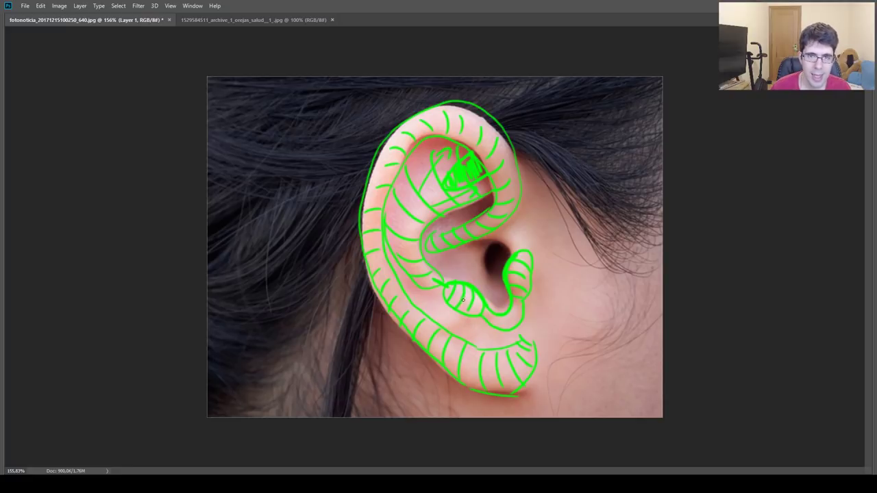
Switch the brush colour to red and paint red zigzags into the inner ear hollow.
{"action": "key", "text": "Tab"}
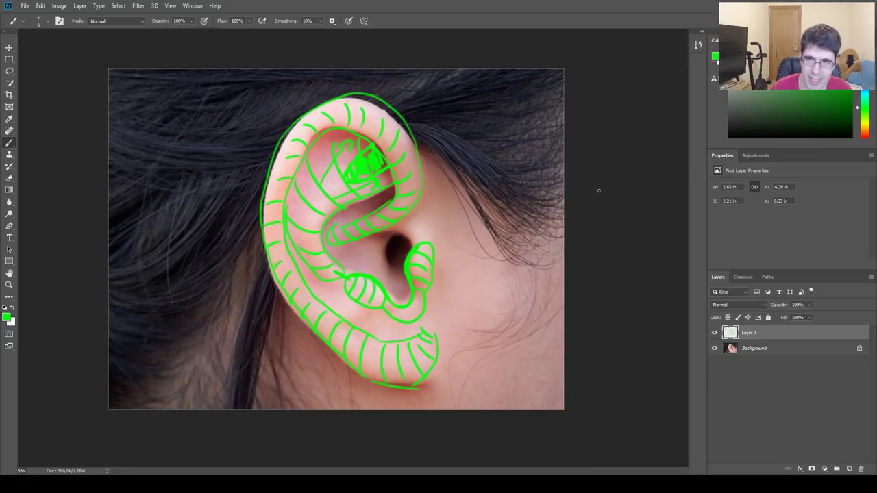
{"action": "left_click_drag", "start_coordinate": [859, 108], "coordinate": [860, 93]}
{"action": "key", "text": "Tab"}
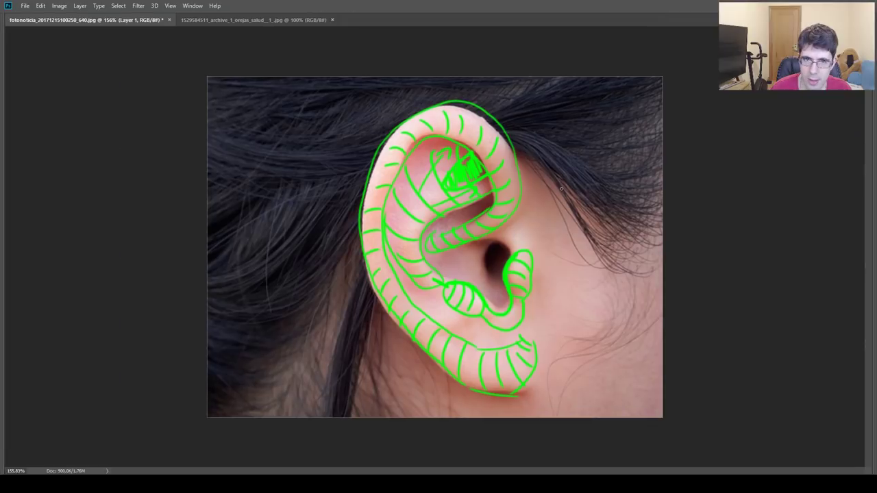
{"action": "mouse_move", "coordinate": [487, 198]}
{"action": "left_mouse_down"}
{"action": "mouse_move", "coordinate": [429, 233]}
{"action": "mouse_move", "coordinate": [450, 264]}
{"action": "mouse_move", "coordinate": [474, 269]}
{"action": "mouse_move", "coordinate": [511, 298]}
{"action": "mouse_move", "coordinate": [492, 247]}
{"action": "mouse_move", "coordinate": [490, 274]}
{"action": "mouse_move", "coordinate": [504, 244]}
{"action": "left_mouse_up"}
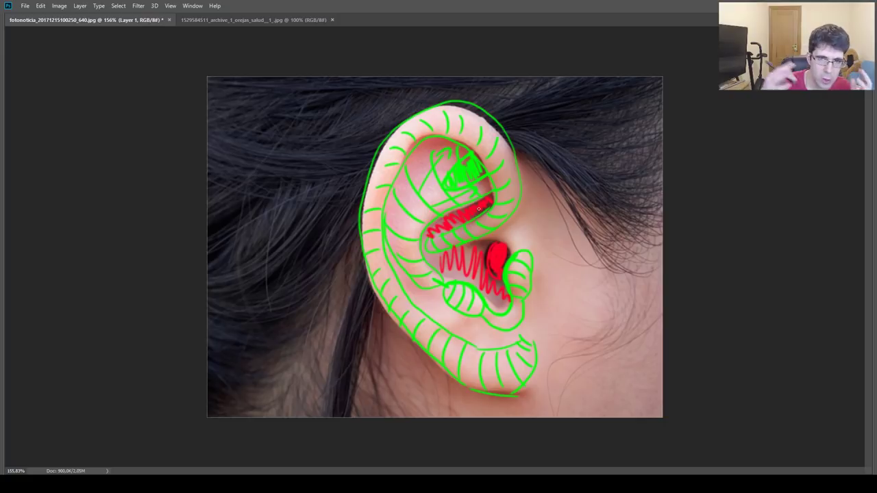
Switch to the blonde-haired ear photo and zoom to show the whole ear.
{"action": "left_click", "coordinate": [289, 20]}
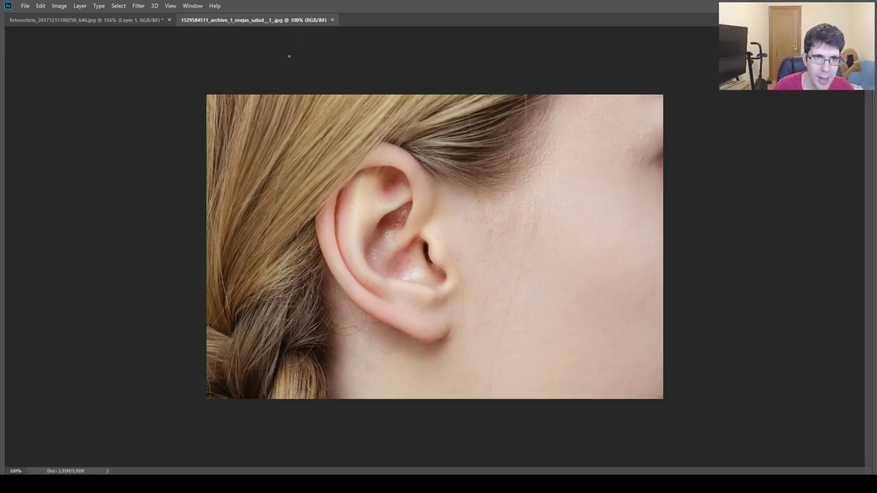
{"action": "key", "text": "z"}
{"action": "left_click", "coordinate": [410, 249]}
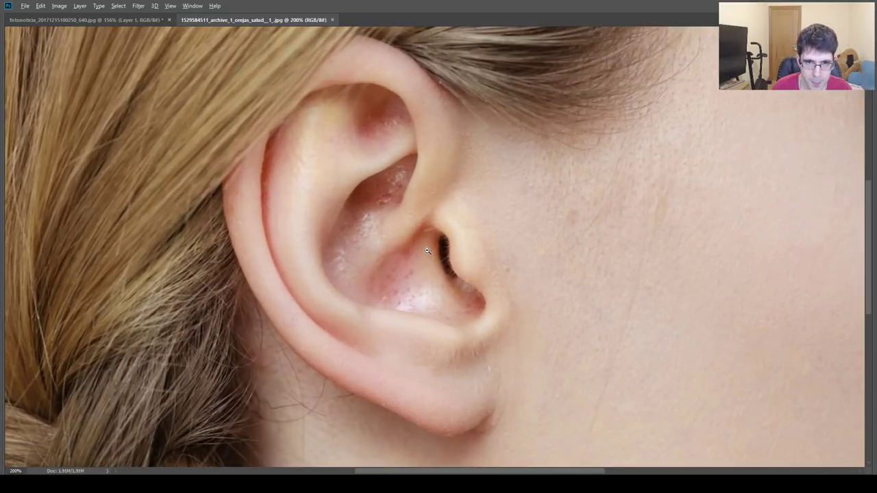
{"action": "left_click_drag", "start_coordinate": [427, 251], "coordinate": [394, 257]}
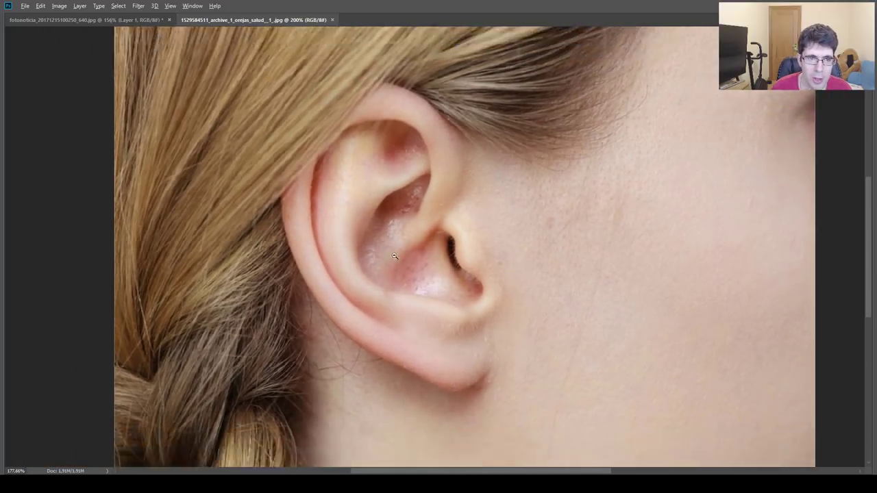
{"action": "left_click", "coordinate": [413, 244], "text": "alt"}
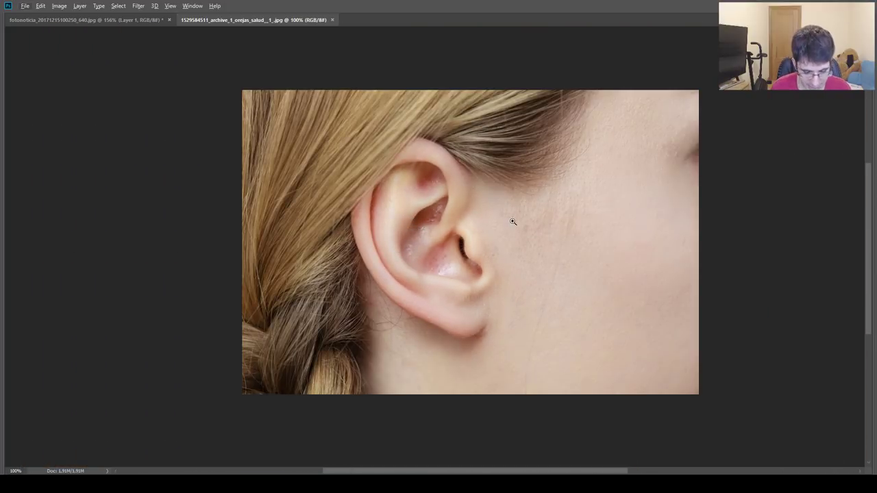
Change the painting colour back to green and zoom in closely on the ear.
{"action": "key", "text": "Tab"}
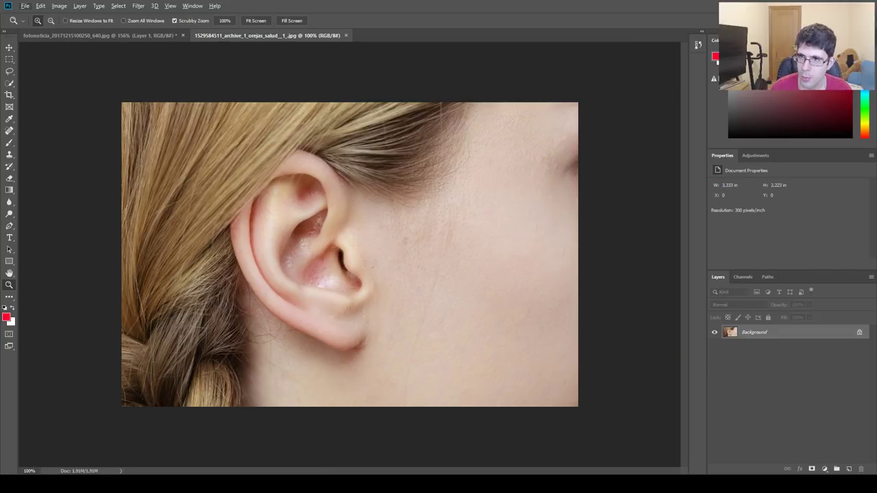
{"action": "left_click_drag", "start_coordinate": [865, 94], "coordinate": [865, 107]}
{"action": "key", "text": "Tab"}
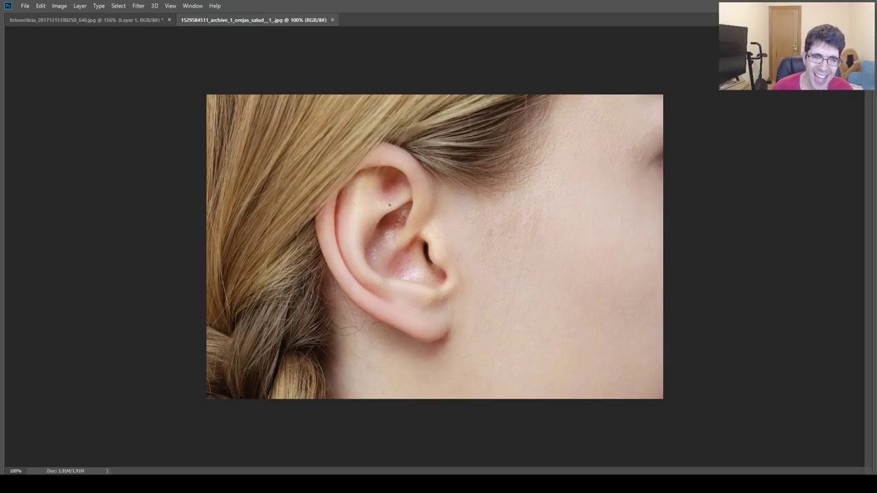
{"action": "key", "text": "z"}
{"action": "left_click", "coordinate": [410, 205]}
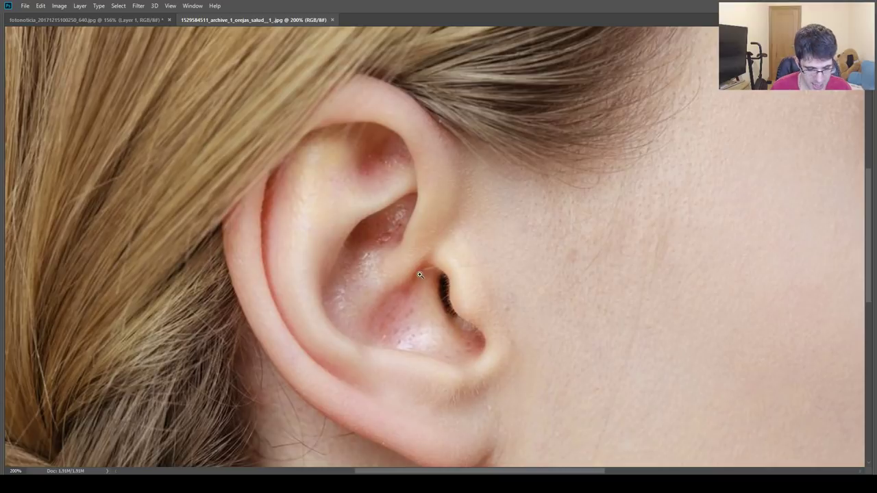
{"action": "key", "text": "j"}
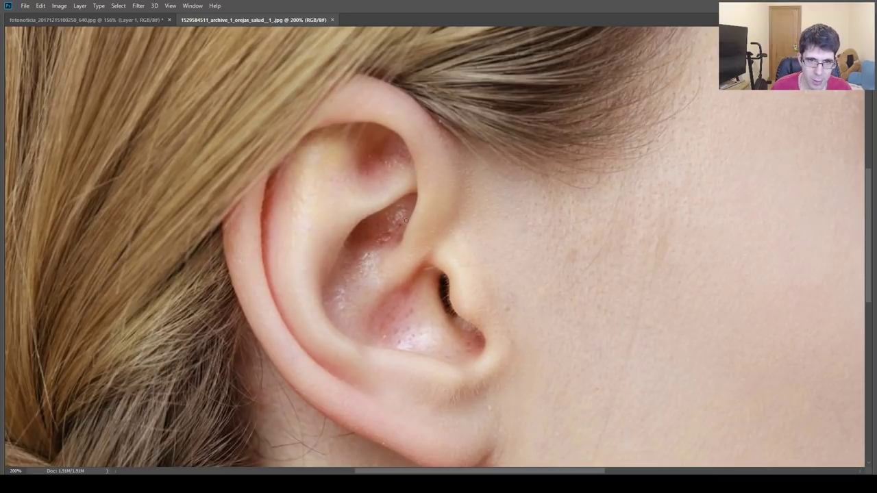
Draw a green rim line curling into the hollow and hatch and outline the earlobe.
{"action": "mouse_move", "coordinate": [424, 123]}
{"action": "left_mouse_down"}
{"action": "mouse_move", "coordinate": [245, 220]}
{"action": "mouse_move", "coordinate": [271, 308]}
{"action": "mouse_move", "coordinate": [313, 368]}
{"action": "mouse_move", "coordinate": [385, 420]}
{"action": "mouse_move", "coordinate": [446, 443]}
{"action": "mouse_move", "coordinate": [477, 428]}
{"action": "left_mouse_up"}
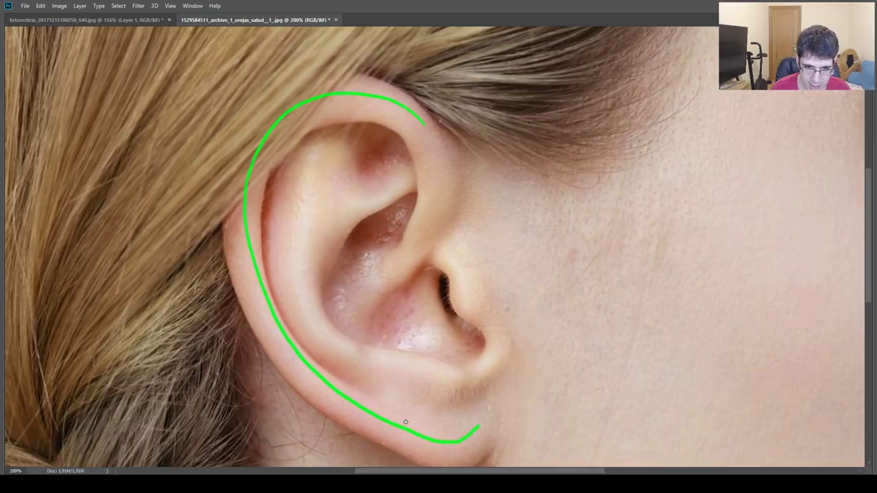
{"action": "mouse_move", "coordinate": [406, 422]}
{"action": "left_mouse_down"}
{"action": "mouse_move", "coordinate": [404, 461]}
{"action": "mouse_move", "coordinate": [424, 462]}
{"action": "left_mouse_up"}
{"action": "mouse_move", "coordinate": [432, 428]}
{"action": "left_mouse_down"}
{"action": "mouse_move", "coordinate": [442, 463]}
{"action": "mouse_move", "coordinate": [460, 465]}
{"action": "left_mouse_up"}
{"action": "left_click_drag", "start_coordinate": [466, 426], "coordinate": [480, 459]}
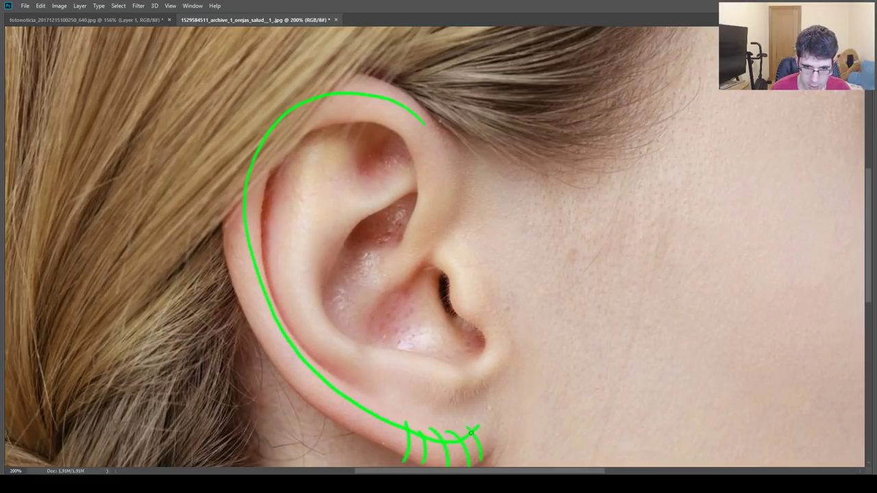
{"action": "mouse_move", "coordinate": [473, 429]}
{"action": "left_mouse_down"}
{"action": "mouse_move", "coordinate": [403, 448]}
{"action": "mouse_move", "coordinate": [410, 464]}
{"action": "left_mouse_up"}
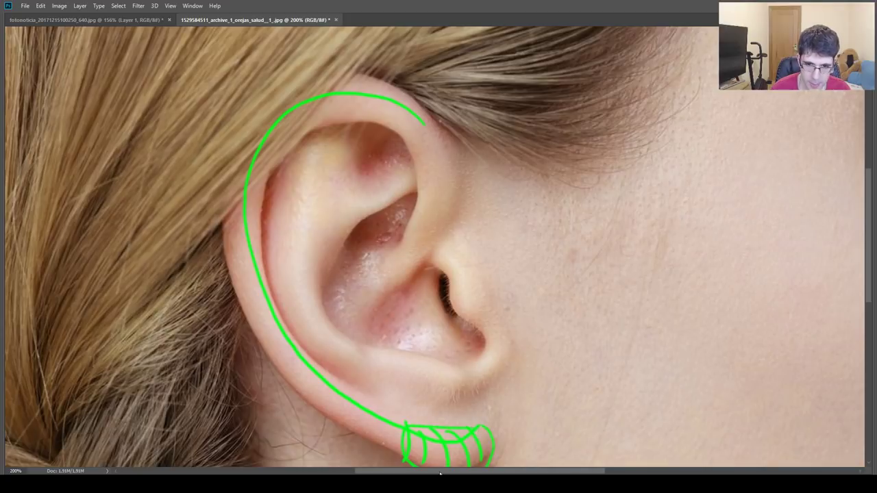
{"action": "left_click_drag", "start_coordinate": [450, 368], "coordinate": [456, 319]}
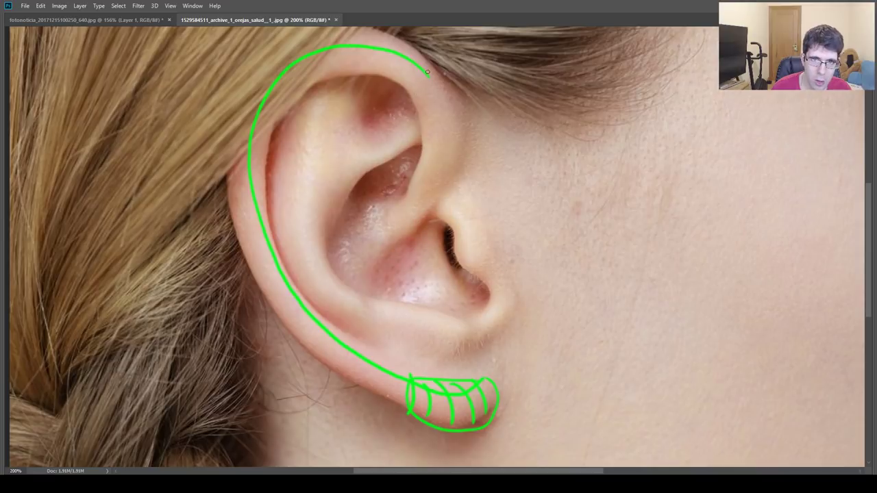
{"action": "mouse_move", "coordinate": [434, 78]}
{"action": "left_mouse_down"}
{"action": "mouse_move", "coordinate": [427, 187]}
{"action": "mouse_move", "coordinate": [365, 267]}
{"action": "left_mouse_up"}
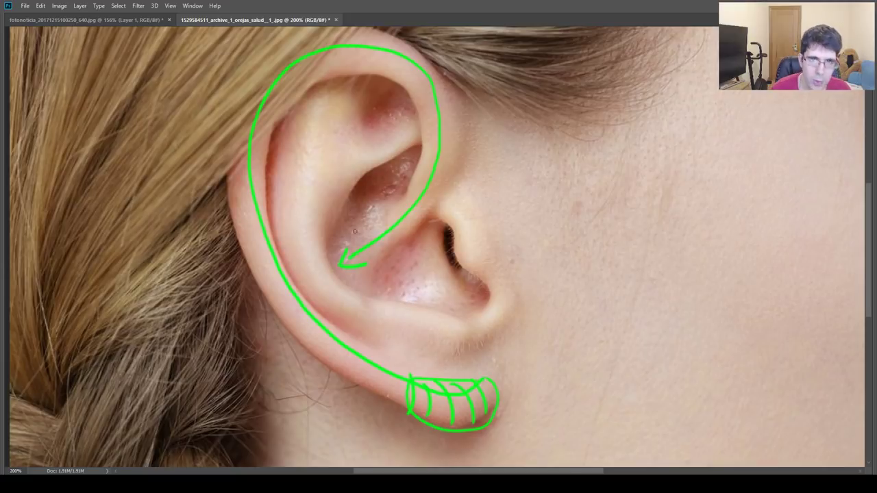
Switch to blue, discard trial strokes, and begin the blue curve of the inner ridge.
{"action": "key", "text": "Tab"}
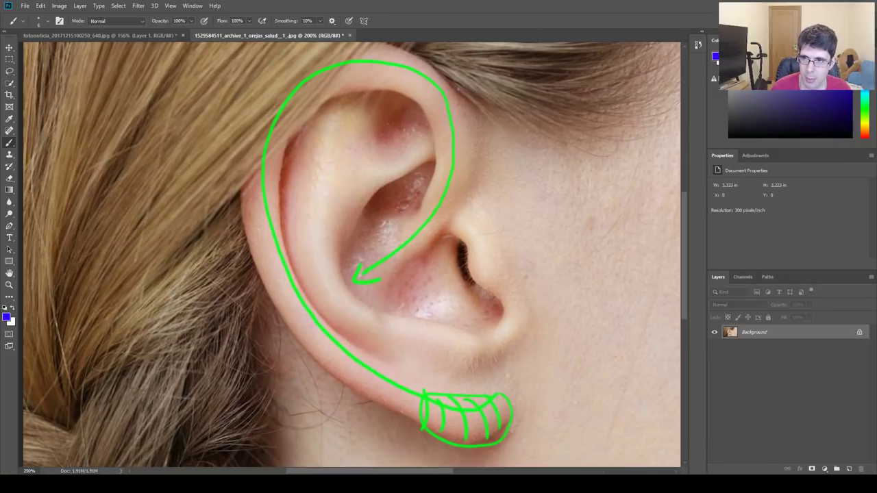
{"action": "key", "text": "Tab"}
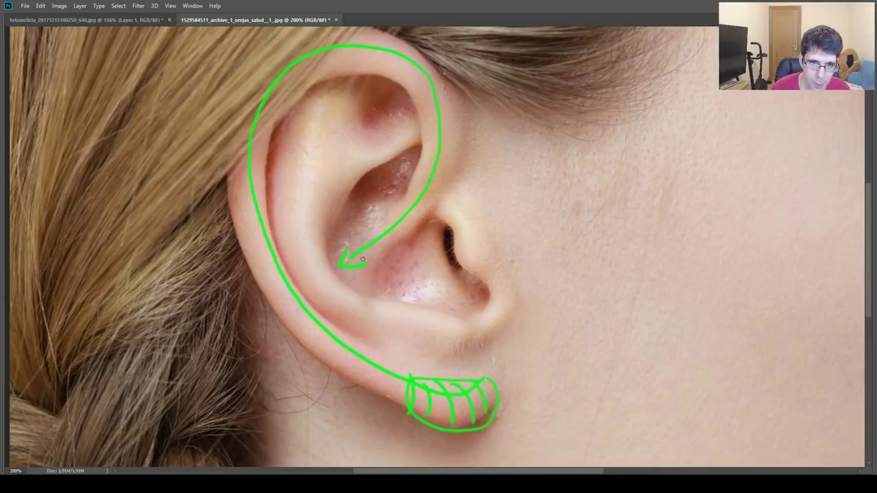
{"action": "left_click_drag", "start_coordinate": [370, 288], "coordinate": [363, 329]}
{"action": "key", "text": "ctrl+z"}
{"action": "mouse_move", "coordinate": [415, 317]}
{"action": "left_mouse_down"}
{"action": "mouse_move", "coordinate": [418, 308]}
{"action": "mouse_move", "coordinate": [415, 323]}
{"action": "left_mouse_up"}
{"action": "left_click_drag", "start_coordinate": [487, 252], "coordinate": [485, 279]}
{"action": "key", "text": "ctrl+z"}
{"action": "key", "text": "ctrl+z"}
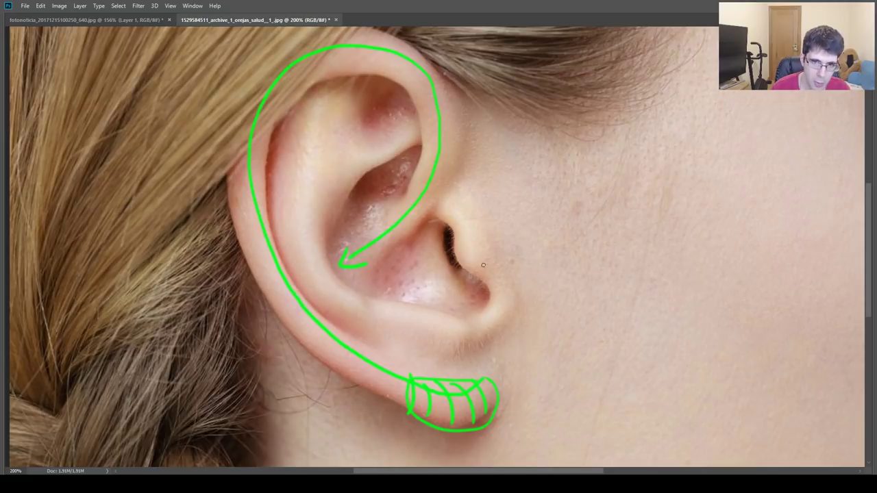
{"action": "mouse_move", "coordinate": [468, 213]}
{"action": "left_mouse_down"}
{"action": "mouse_move", "coordinate": [466, 245]}
{"action": "mouse_move", "coordinate": [496, 312]}
{"action": "mouse_move", "coordinate": [407, 320]}
{"action": "mouse_move", "coordinate": [329, 290]}
{"action": "mouse_move", "coordinate": [337, 158]}
{"action": "mouse_move", "coordinate": [375, 124]}
{"action": "left_mouse_up"}
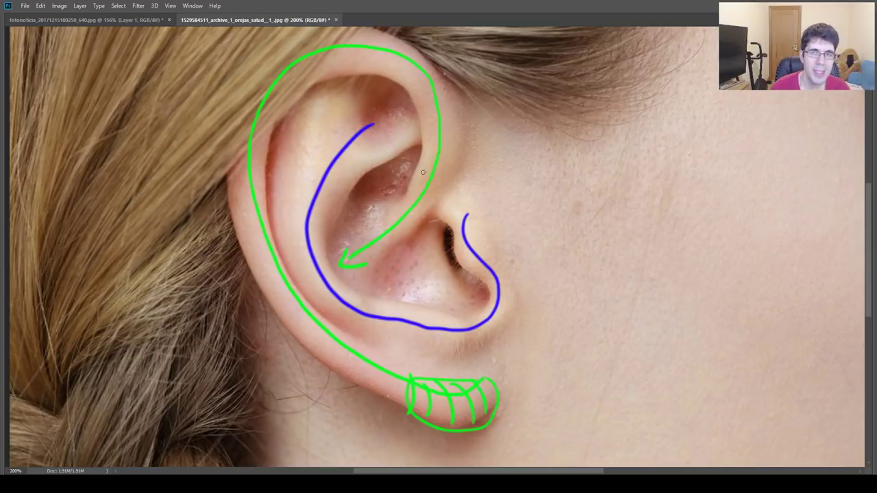
Add an arrowhead and loops in blue, undo them, and redraw the inner ridge's blue outline.
{"action": "left_click_drag", "start_coordinate": [366, 120], "coordinate": [385, 131]}
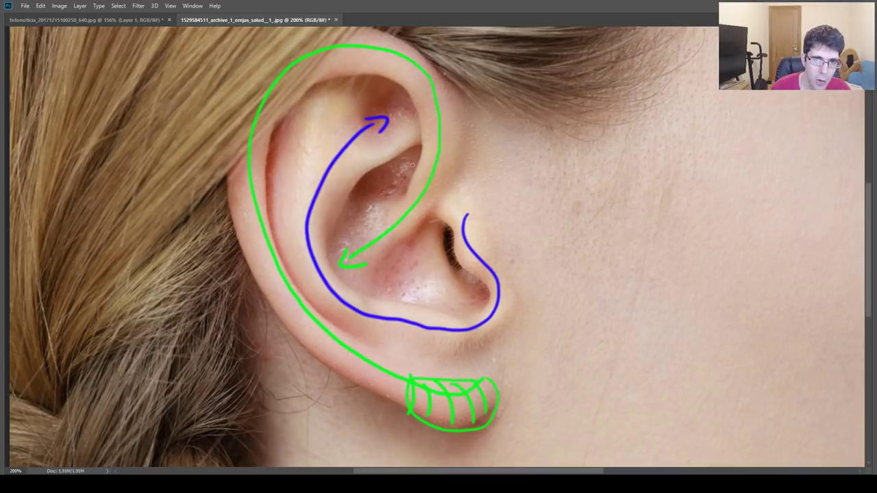
{"action": "left_click_drag", "start_coordinate": [408, 152], "coordinate": [394, 163]}
{"action": "left_click_drag", "start_coordinate": [429, 225], "coordinate": [433, 236]}
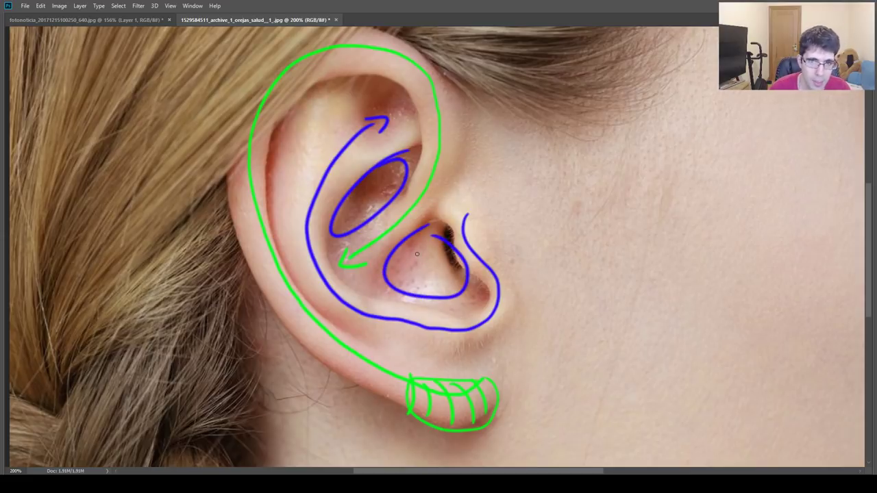
{"action": "key", "text": "ctrl+alt+z"}
{"action": "key", "text": "ctrl+alt+z"}
{"action": "key", "text": "ctrl+alt+z"}
{"action": "key", "text": "ctrl+alt+z"}
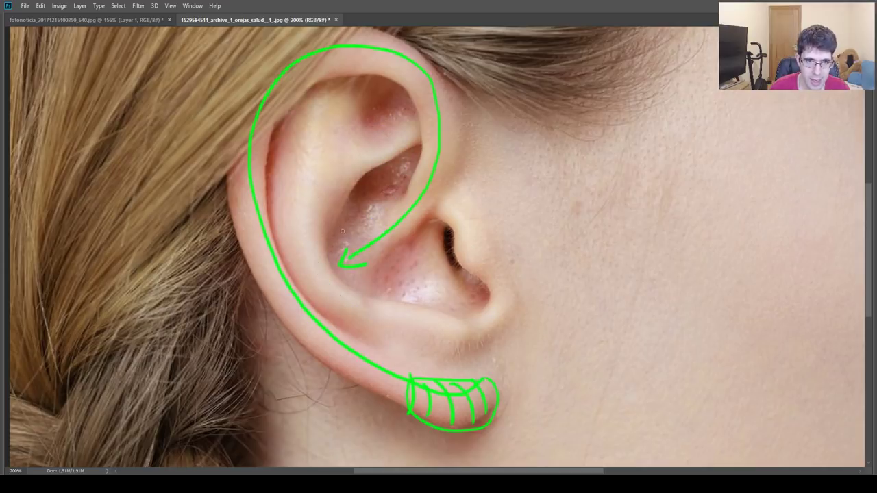
{"action": "mouse_move", "coordinate": [368, 300]}
{"action": "left_mouse_down"}
{"action": "mouse_move", "coordinate": [351, 315]}
{"action": "mouse_move", "coordinate": [319, 304]}
{"action": "mouse_move", "coordinate": [290, 254]}
{"action": "mouse_move", "coordinate": [280, 188]}
{"action": "mouse_move", "coordinate": [308, 107]}
{"action": "mouse_move", "coordinate": [362, 88]}
{"action": "mouse_move", "coordinate": [349, 141]}
{"action": "mouse_move", "coordinate": [403, 120]}
{"action": "mouse_move", "coordinate": [415, 135]}
{"action": "mouse_move", "coordinate": [352, 185]}
{"action": "mouse_move", "coordinate": [327, 251]}
{"action": "mouse_move", "coordinate": [371, 305]}
{"action": "left_mouse_up"}
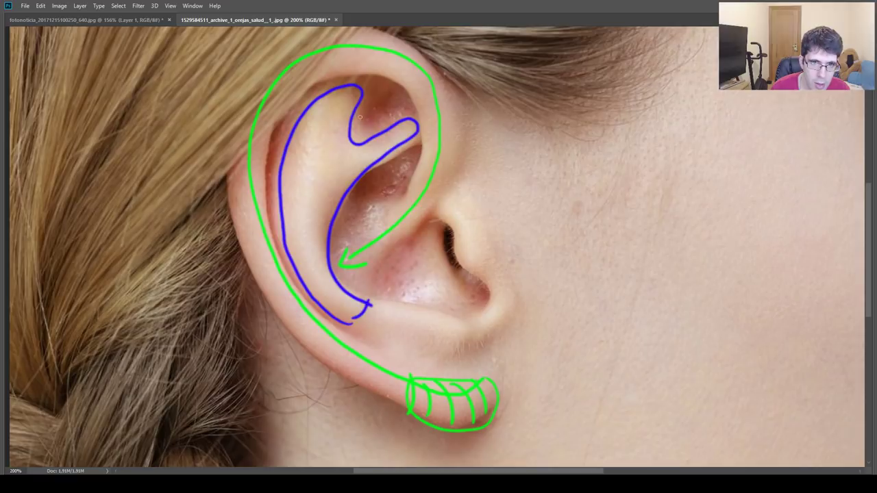
Hatch the upper notch in blue and draw arrows up both branches of the ridge.
{"action": "left_click_drag", "start_coordinate": [369, 112], "coordinate": [356, 131]}
{"action": "left_click_drag", "start_coordinate": [363, 94], "coordinate": [389, 114]}
{"action": "left_click_drag", "start_coordinate": [384, 80], "coordinate": [409, 102]}
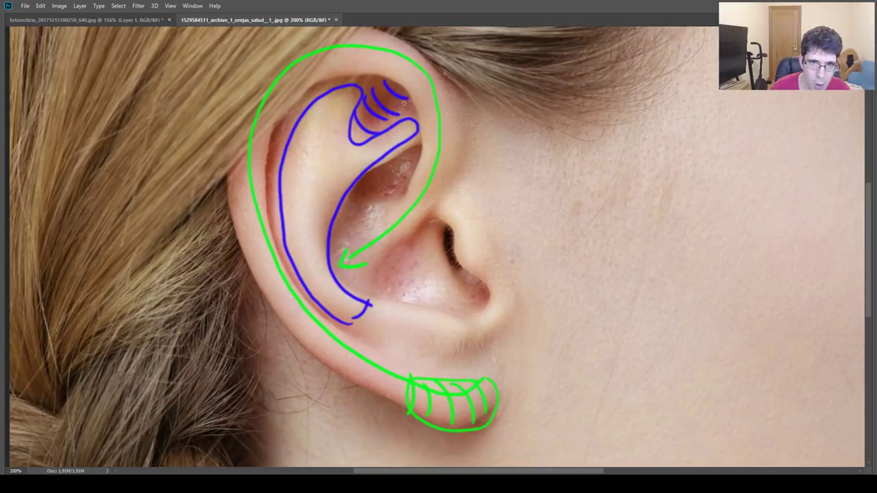
{"action": "mouse_move", "coordinate": [310, 159]}
{"action": "left_mouse_down"}
{"action": "mouse_move", "coordinate": [343, 93]}
{"action": "mouse_move", "coordinate": [334, 97]}
{"action": "left_mouse_up"}
{"action": "left_click_drag", "start_coordinate": [346, 89], "coordinate": [344, 105]}
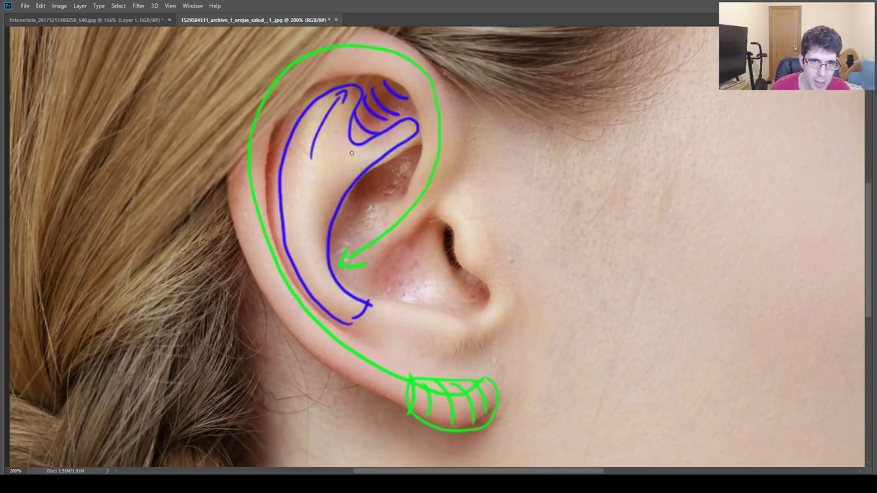
{"action": "left_click_drag", "start_coordinate": [332, 180], "coordinate": [391, 139]}
{"action": "left_click_drag", "start_coordinate": [391, 139], "coordinate": [386, 149]}
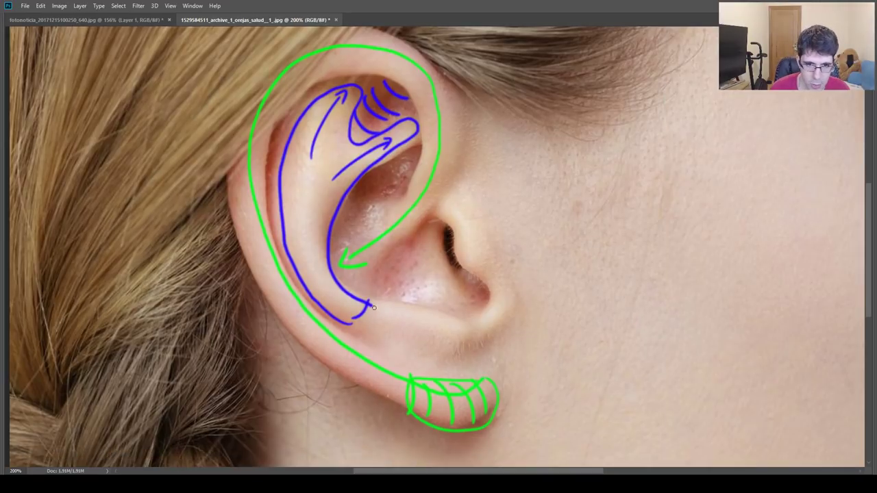
{"action": "mouse_move", "coordinate": [373, 304]}
{"action": "left_mouse_down"}
{"action": "mouse_move", "coordinate": [383, 327]}
{"action": "mouse_move", "coordinate": [418, 351]}
{"action": "mouse_move", "coordinate": [454, 348]}
{"action": "mouse_move", "coordinate": [452, 320]}
{"action": "mouse_move", "coordinate": [375, 309]}
{"action": "mouse_move", "coordinate": [408, 338]}
{"action": "left_mouse_up"}
Close the red antitragus shape, extend it up along the tragus, and hatch inside it.
{"action": "left_click_drag", "start_coordinate": [415, 309], "coordinate": [425, 342]}
{"action": "mouse_move", "coordinate": [428, 314]}
{"action": "left_mouse_down"}
{"action": "mouse_move", "coordinate": [450, 347]}
{"action": "mouse_move", "coordinate": [495, 302]}
{"action": "left_mouse_up"}
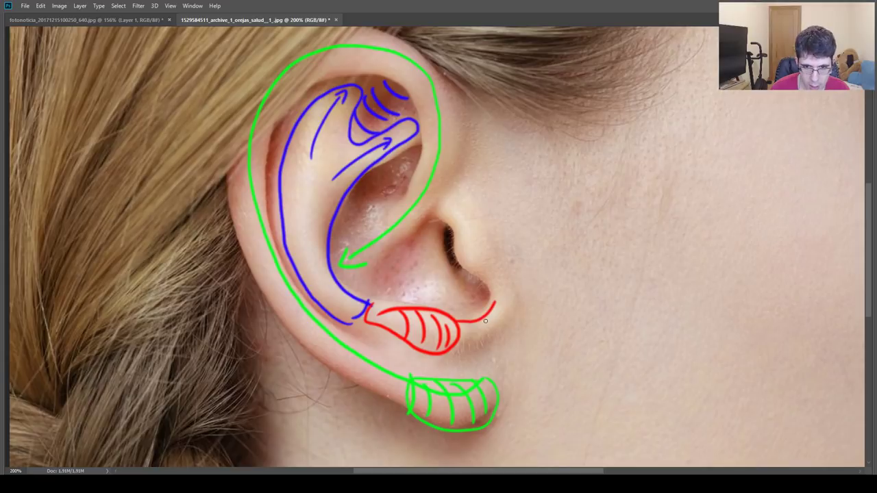
{"action": "mouse_move", "coordinate": [457, 348]}
{"action": "left_mouse_down"}
{"action": "mouse_move", "coordinate": [505, 319]}
{"action": "mouse_move", "coordinate": [456, 232]}
{"action": "mouse_move", "coordinate": [483, 236]}
{"action": "mouse_move", "coordinate": [508, 281]}
{"action": "mouse_move", "coordinate": [504, 312]}
{"action": "left_mouse_up"}
{"action": "mouse_move", "coordinate": [487, 243]}
{"action": "left_mouse_down"}
{"action": "mouse_move", "coordinate": [460, 246]}
{"action": "mouse_move", "coordinate": [495, 263]}
{"action": "left_mouse_up"}
{"action": "left_click_drag", "start_coordinate": [482, 274], "coordinate": [492, 278]}
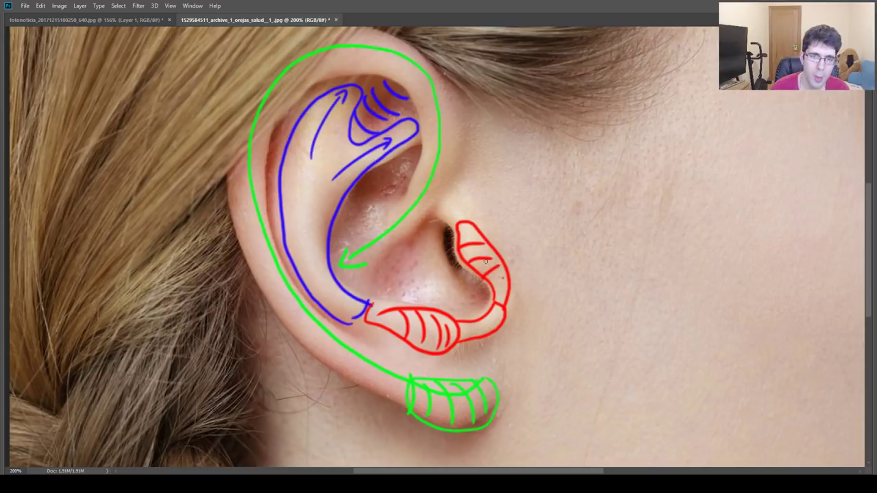
{"action": "mouse_move", "coordinate": [452, 232]}
{"action": "left_mouse_down"}
{"action": "mouse_move", "coordinate": [459, 225]}
{"action": "mouse_move", "coordinate": [444, 209]}
{"action": "mouse_move", "coordinate": [470, 229]}
{"action": "left_mouse_up"}
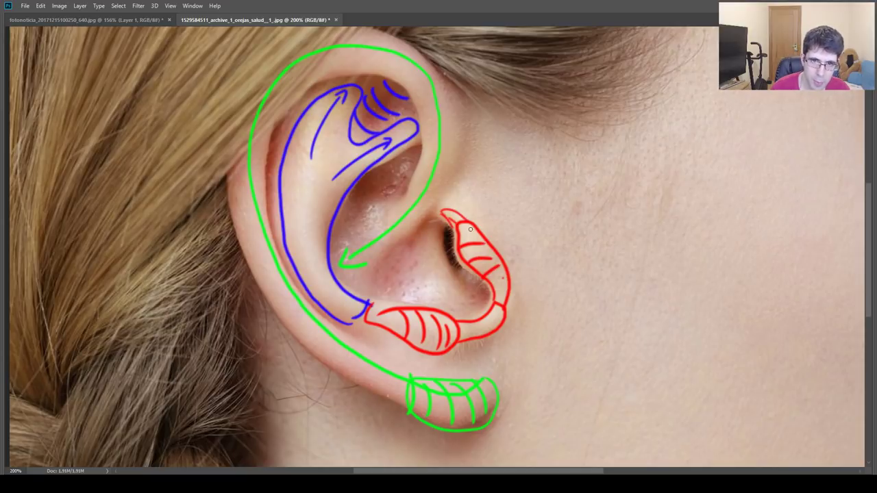
Compare the two ear tabs, trying and undoing strokes over the dark ear's red zigzag.
{"action": "left_click", "coordinate": [139, 21]}
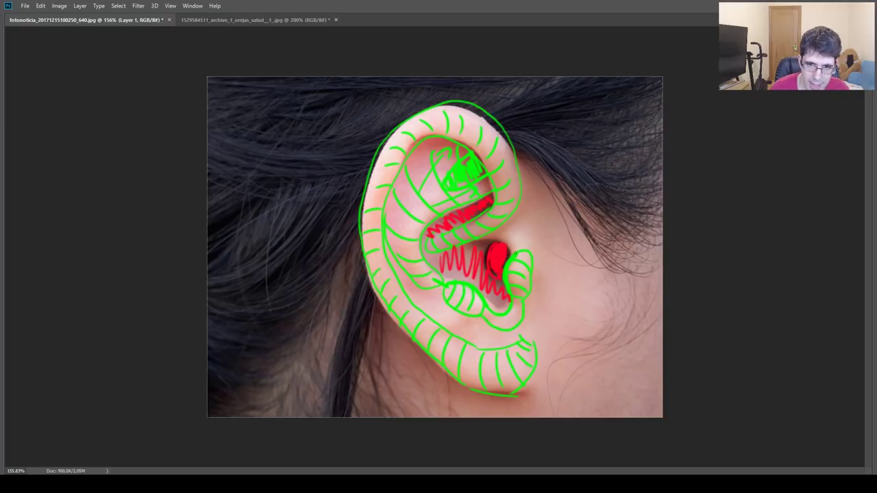
{"action": "left_click", "coordinate": [241, 19]}
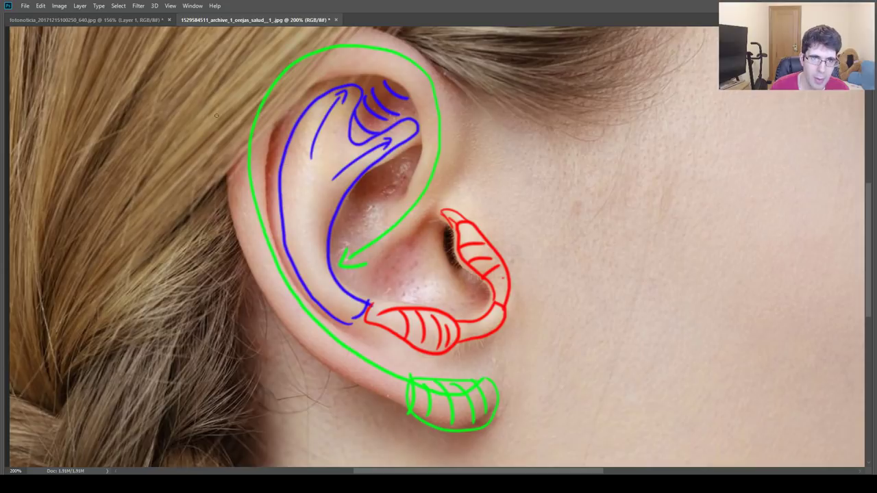
{"action": "left_click", "coordinate": [137, 20]}
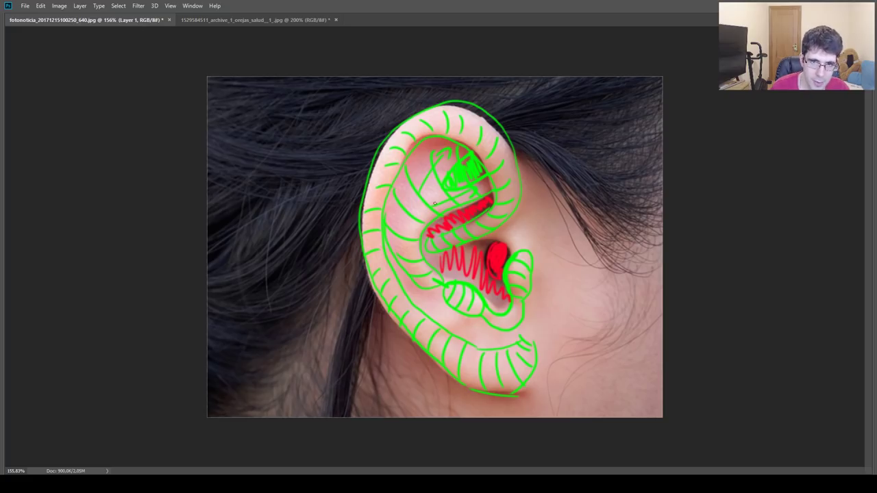
{"action": "mouse_move", "coordinate": [492, 193]}
{"action": "left_mouse_down"}
{"action": "mouse_move", "coordinate": [410, 229]}
{"action": "mouse_move", "coordinate": [435, 298]}
{"action": "left_mouse_up"}
{"action": "key", "text": "ctrl+z"}
{"action": "mouse_move", "coordinate": [485, 200]}
{"action": "left_mouse_down"}
{"action": "mouse_move", "coordinate": [437, 217]}
{"action": "mouse_move", "coordinate": [453, 274]}
{"action": "left_mouse_up"}
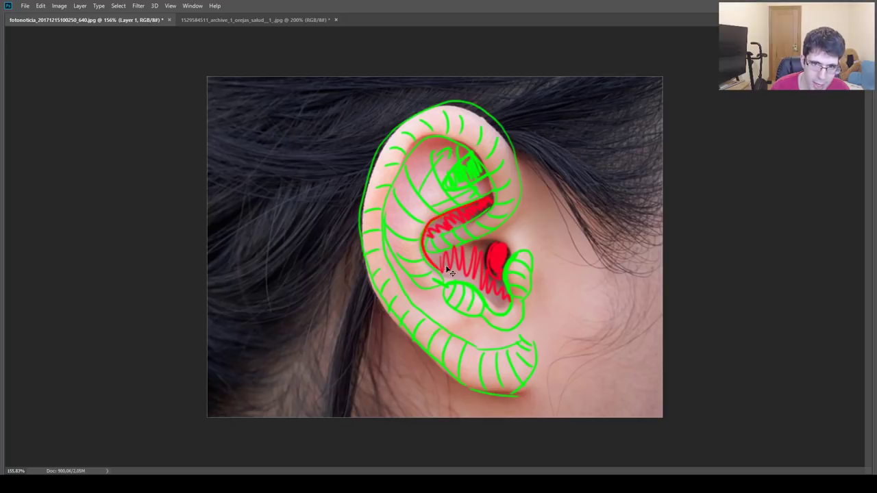
{"action": "key", "text": "ctrl+z"}
Return to the blonde ear and try red strokes and an arrow, undoing the trials.
{"action": "left_click", "coordinate": [241, 20]}
{"action": "mouse_move", "coordinate": [420, 148]}
{"action": "left_mouse_down"}
{"action": "mouse_move", "coordinate": [372, 169]}
{"action": "mouse_move", "coordinate": [335, 245]}
{"action": "mouse_move", "coordinate": [363, 298]}
{"action": "left_mouse_up"}
{"action": "key", "text": "ctrl+z"}
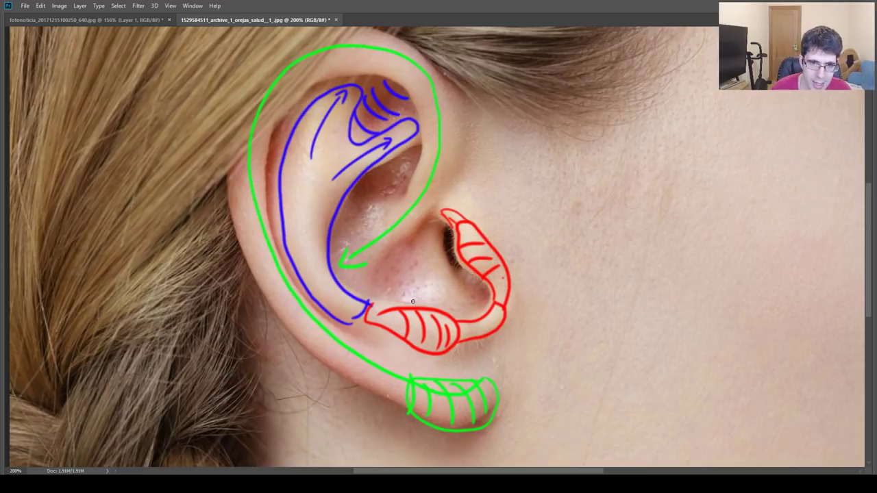
{"action": "left_click_drag", "start_coordinate": [411, 303], "coordinate": [423, 337]}
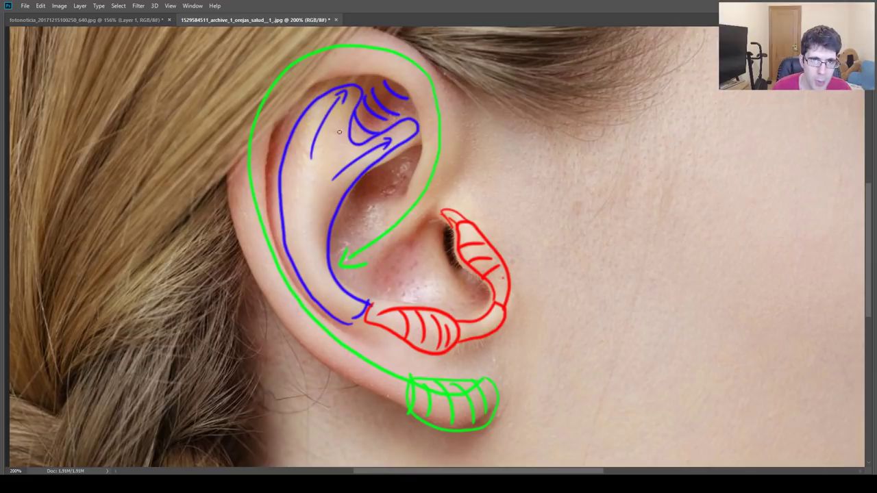
{"action": "mouse_move", "coordinate": [302, 130]}
{"action": "left_mouse_down"}
{"action": "mouse_move", "coordinate": [338, 104]}
{"action": "mouse_move", "coordinate": [347, 113]}
{"action": "mouse_move", "coordinate": [383, 109]}
{"action": "mouse_move", "coordinate": [397, 94]}
{"action": "left_mouse_up"}
{"action": "key", "text": "ctrl+z"}
{"action": "key", "text": "ctrl+z"}
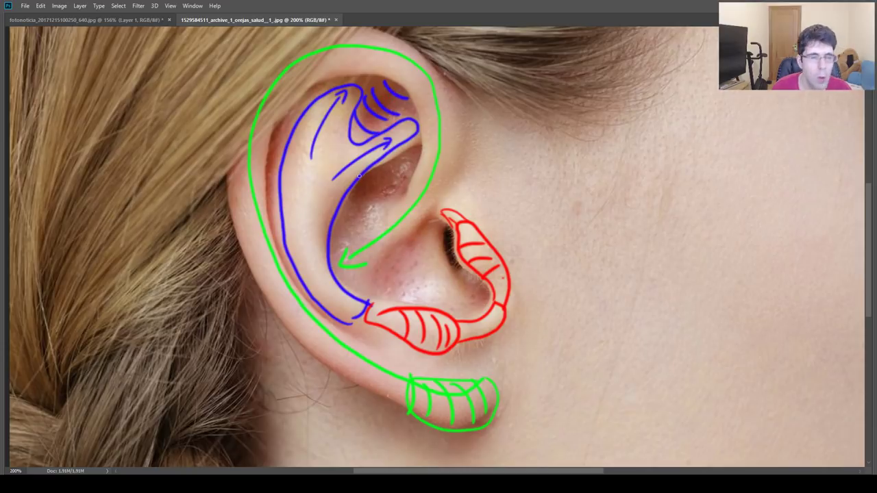
Change the paint colour to magenta and loop an outline around the ear's upper hollow.
{"action": "key", "text": "Tab"}
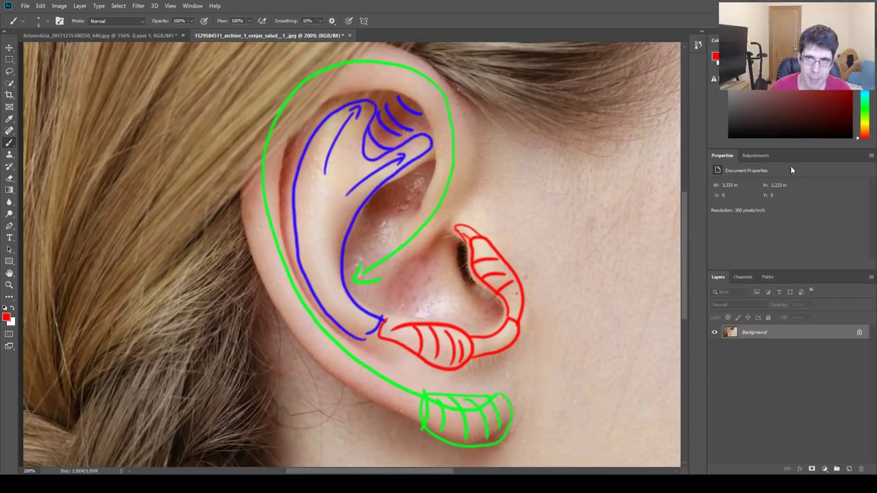
{"action": "left_click_drag", "start_coordinate": [864, 113], "coordinate": [865, 95]}
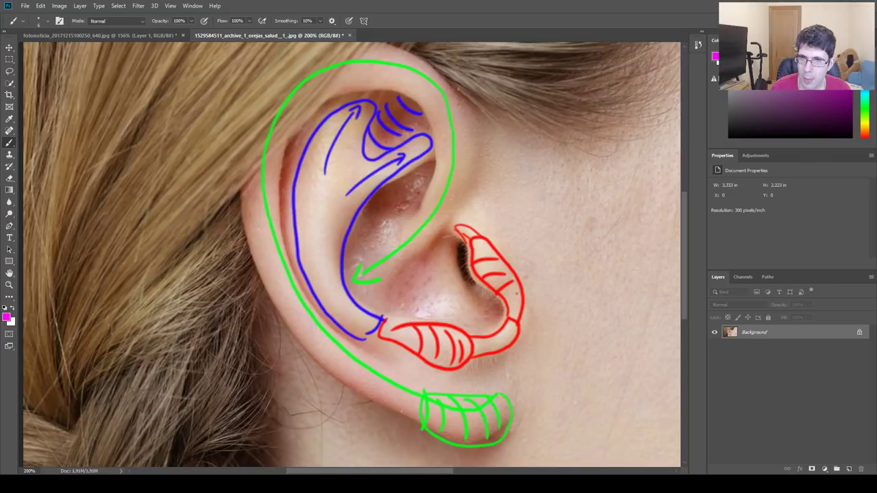
{"action": "key", "text": "Tab"}
{"action": "mouse_move", "coordinate": [412, 154]}
{"action": "left_mouse_down"}
{"action": "mouse_move", "coordinate": [373, 171]}
{"action": "mouse_move", "coordinate": [341, 215]}
{"action": "mouse_move", "coordinate": [414, 168]}
{"action": "left_mouse_up"}
{"action": "mouse_move", "coordinate": [365, 217]}
{"action": "left_mouse_down"}
{"action": "mouse_move", "coordinate": [348, 201]}
{"action": "mouse_move", "coordinate": [361, 199]}
{"action": "left_mouse_up"}
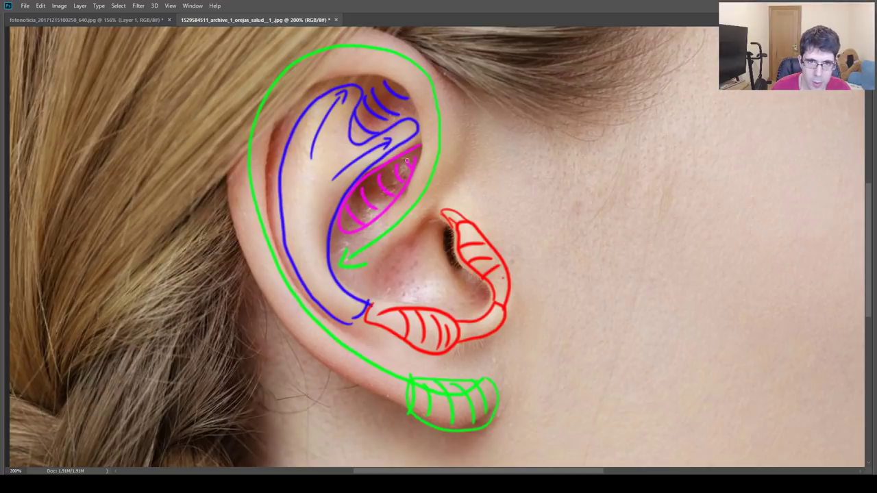
Outline the lower hollow around the ear canal in magenta and hatch inside the loop.
{"action": "mouse_move", "coordinate": [431, 221]}
{"action": "left_mouse_down"}
{"action": "mouse_move", "coordinate": [387, 261]}
{"action": "mouse_move", "coordinate": [422, 305]}
{"action": "mouse_move", "coordinate": [488, 288]}
{"action": "mouse_move", "coordinate": [456, 259]}
{"action": "mouse_move", "coordinate": [444, 226]}
{"action": "left_mouse_up"}
{"action": "left_click_drag", "start_coordinate": [401, 259], "coordinate": [411, 293]}
{"action": "left_click_drag", "start_coordinate": [415, 242], "coordinate": [429, 293]}
{"action": "mouse_move", "coordinate": [425, 237]}
{"action": "left_mouse_down"}
{"action": "mouse_move", "coordinate": [442, 302]}
{"action": "mouse_move", "coordinate": [459, 296]}
{"action": "left_mouse_up"}
{"action": "left_click_drag", "start_coordinate": [452, 261], "coordinate": [481, 297]}
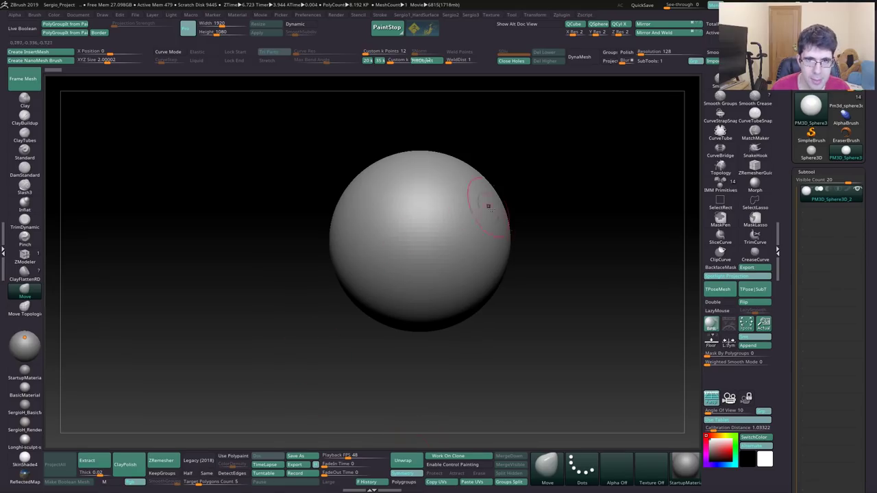
Pull the sphere's lower half into a teardrop with the Move brush.
{"action": "mouse_move", "coordinate": [581, 226]}
{"action": "left_mouse_down", "text": "alt"}
{"action": "mouse_move", "coordinate": [402, 249]}
{"action": "mouse_move", "coordinate": [423, 308]}
{"action": "mouse_move", "coordinate": [405, 313]}
{"action": "mouse_move", "coordinate": [379, 293]}
{"action": "left_mouse_up", "text": "alt"}
{"action": "key", "text": "s"}
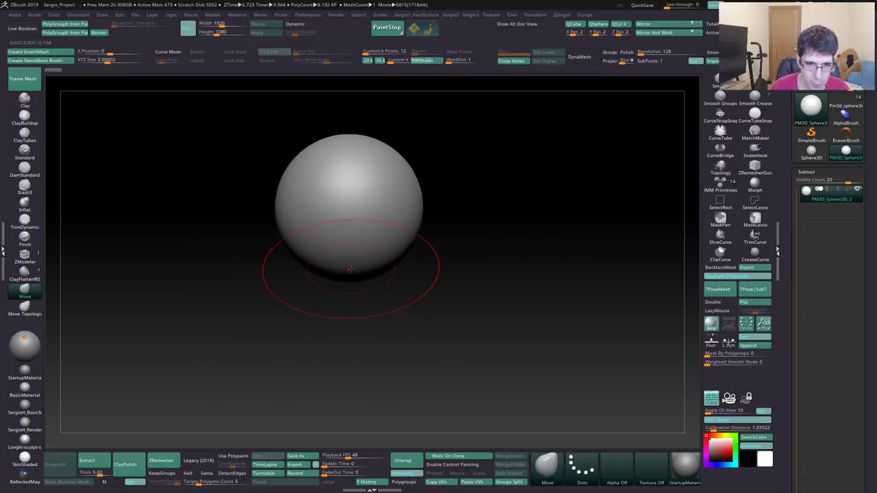
{"action": "left_click_drag", "start_coordinate": [333, 273], "coordinate": [346, 296]}
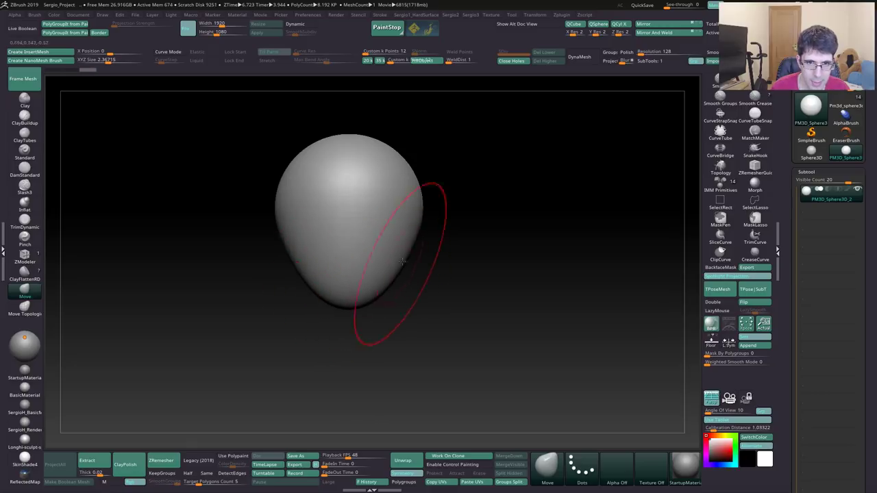
{"action": "mouse_move", "coordinate": [404, 236]}
{"action": "left_mouse_down"}
{"action": "mouse_move", "coordinate": [434, 229]}
{"action": "mouse_move", "coordinate": [420, 214]}
{"action": "mouse_move", "coordinate": [441, 261]}
{"action": "mouse_move", "coordinate": [401, 274]}
{"action": "left_mouse_up"}
Carve a groove along the lower right jaw with DamStandard.
{"action": "key", "text": "b"}
{"action": "key", "text": "d"}
{"action": "key", "text": "s"}
{"action": "left_click_drag", "start_coordinate": [385, 272], "coordinate": [377, 294]}
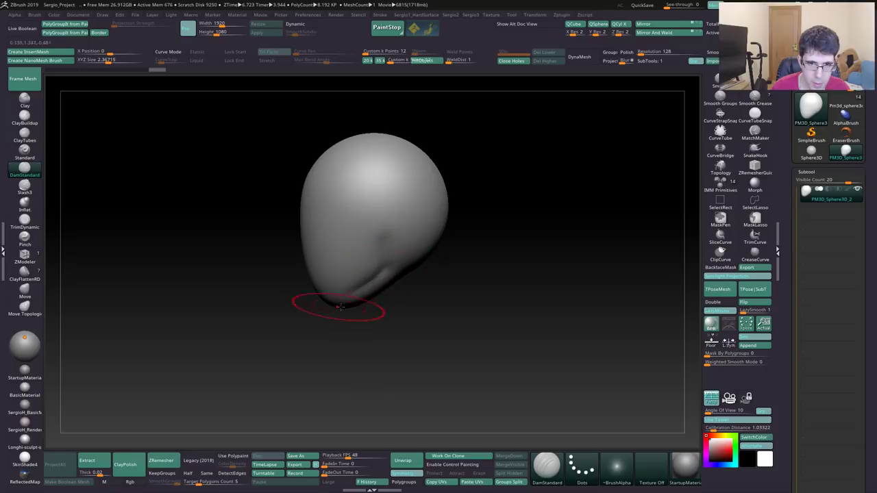
{"action": "right_click_drag", "start_coordinate": [377, 293], "coordinate": [370, 288]}
Pull the lower-left edge down with Move to form the jaw.
{"action": "key", "text": "b"}
{"action": "key", "text": "c"}
{"action": "key", "text": "b"}
{"action": "mouse_move", "coordinate": [360, 320]}
{"action": "right_mouse_down"}
{"action": "mouse_move", "coordinate": [357, 312]}
{"action": "mouse_move", "coordinate": [372, 317]}
{"action": "mouse_move", "coordinate": [322, 328]}
{"action": "right_mouse_up"}
{"action": "key", "text": "b"}
{"action": "key", "text": "m"}
{"action": "key", "text": "v"}
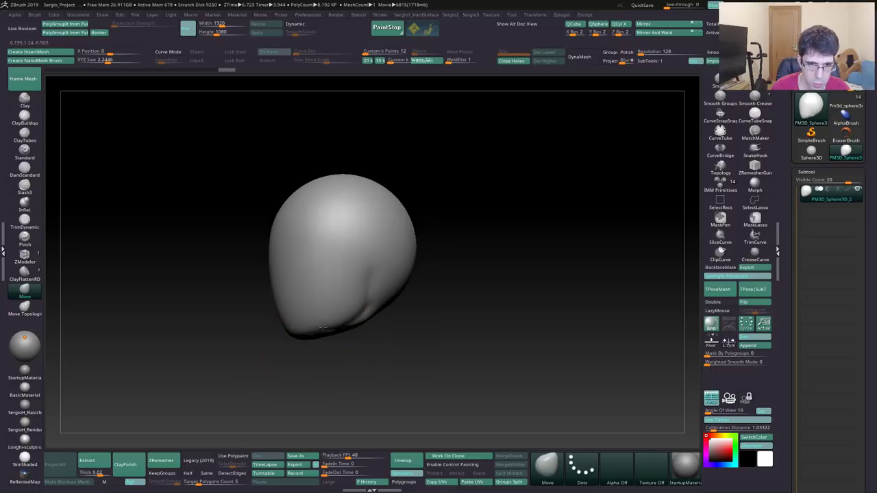
{"action": "left_click_drag", "start_coordinate": [322, 328], "coordinate": [287, 342]}
{"action": "right_click_drag", "start_coordinate": [281, 282], "coordinate": [323, 304]}
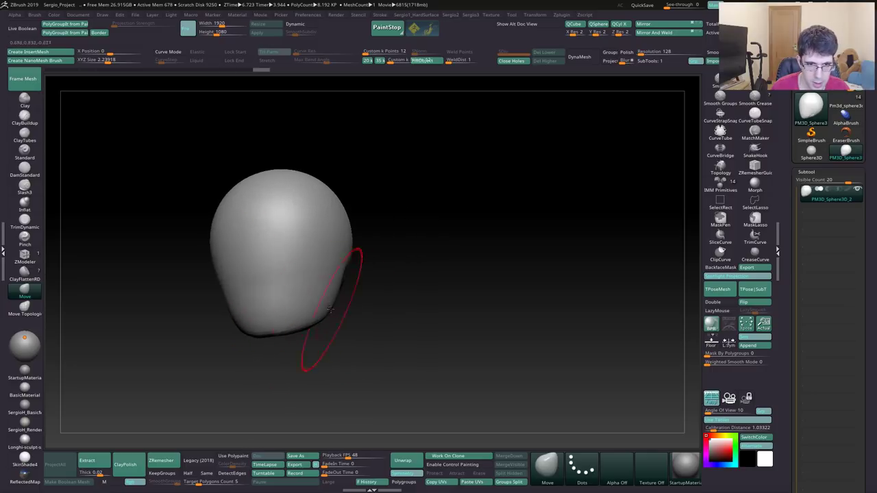
Carve and flatten facial planes with DamStandard and TrimDynamic.
{"action": "key", "text": "b"}
{"action": "key", "text": "d"}
{"action": "key", "text": "s"}
{"action": "right_click_drag", "start_coordinate": [319, 254], "coordinate": [339, 236]}
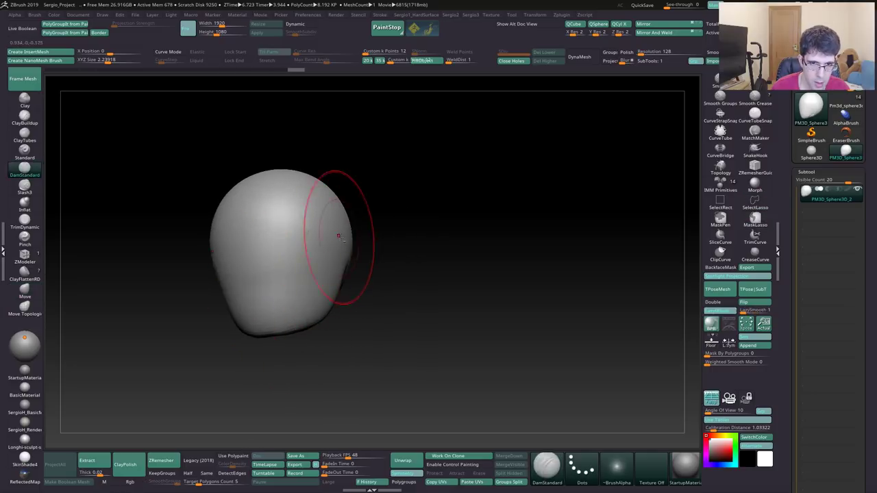
{"action": "key", "text": "b"}
{"action": "key", "text": "t"}
{"action": "key", "text": "d"}
{"action": "mouse_move", "coordinate": [289, 326]}
{"action": "right_mouse_down"}
{"action": "mouse_move", "coordinate": [314, 304]}
{"action": "mouse_move", "coordinate": [264, 274]}
{"action": "mouse_move", "coordinate": [357, 247]}
{"action": "mouse_move", "coordinate": [329, 253]}
{"action": "mouse_move", "coordinate": [347, 251]}
{"action": "mouse_move", "coordinate": [334, 262]}
{"action": "right_mouse_up"}
Shrink the Move brush, then build shallow eye sockets with ClayBuildup.
{"action": "key", "text": "b"}
{"action": "key", "text": "m"}
{"action": "key", "text": "v"}
{"action": "key", "text": "s"}
{"action": "left_click_drag", "start_coordinate": [293, 331], "coordinate": [280, 325]}
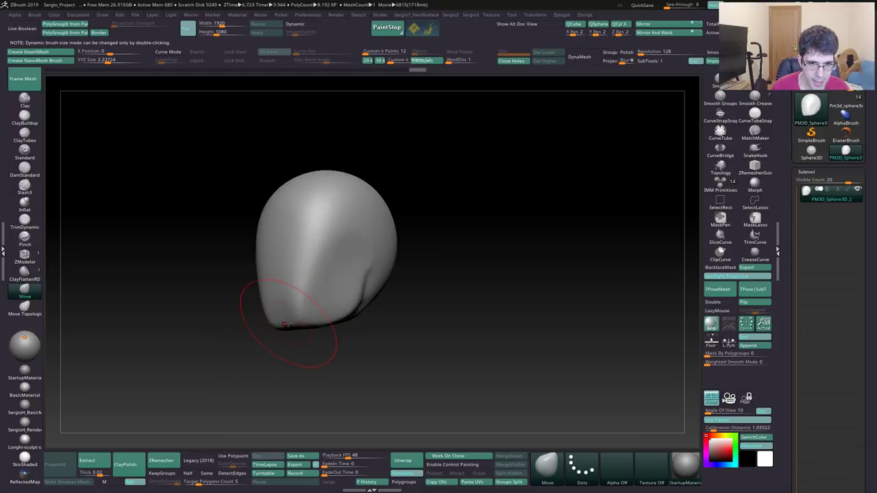
{"action": "right_click_drag", "start_coordinate": [280, 326], "coordinate": [348, 316]}
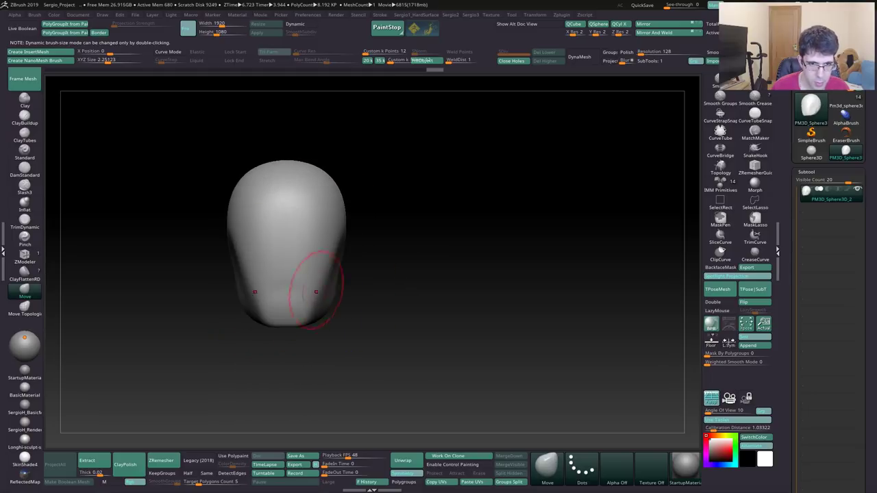
{"action": "key", "text": "b"}
{"action": "key", "text": "c"}
{"action": "key", "text": "b"}
{"action": "left_click_drag", "start_coordinate": [303, 231], "coordinate": [344, 254]}
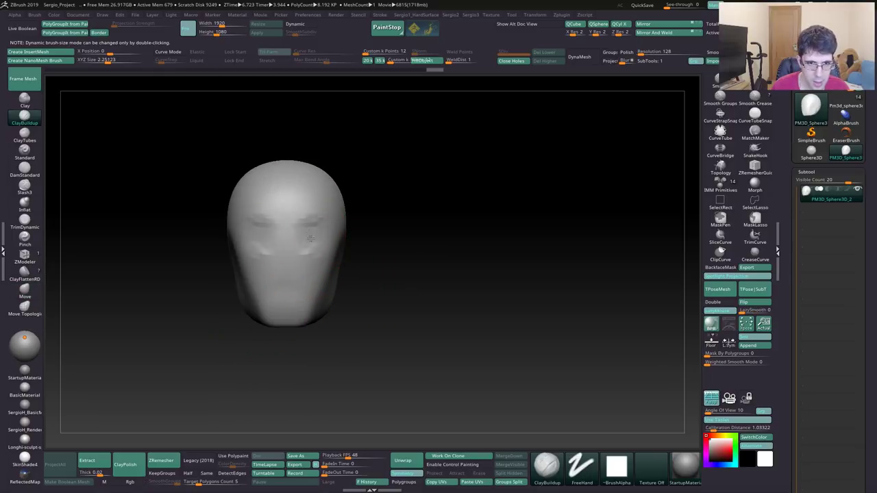
{"action": "mouse_move", "coordinate": [344, 254]}
{"action": "right_mouse_down"}
{"action": "mouse_move", "coordinate": [333, 270]}
{"action": "mouse_move", "coordinate": [344, 264]}
{"action": "right_mouse_up"}
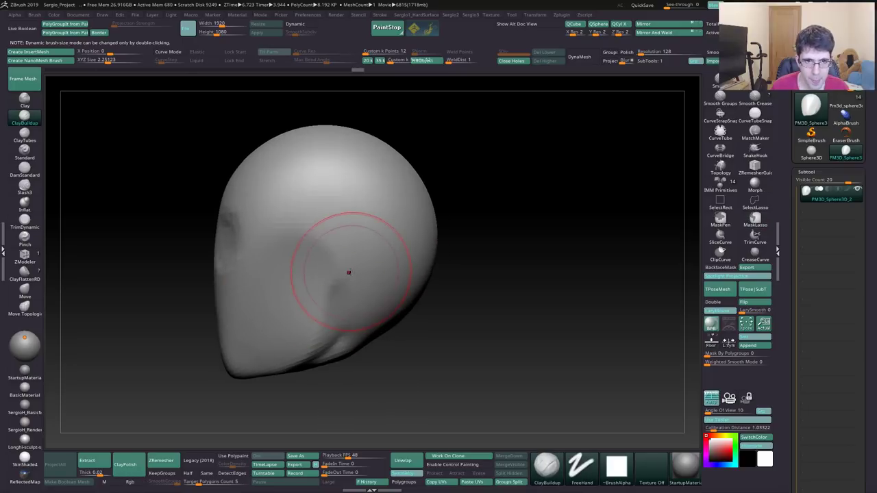
Mask a soft patch on the side of the head and invert it.
{"action": "left_click_drag", "start_coordinate": [338, 261], "coordinate": [342, 252], "text": "ctrl"}
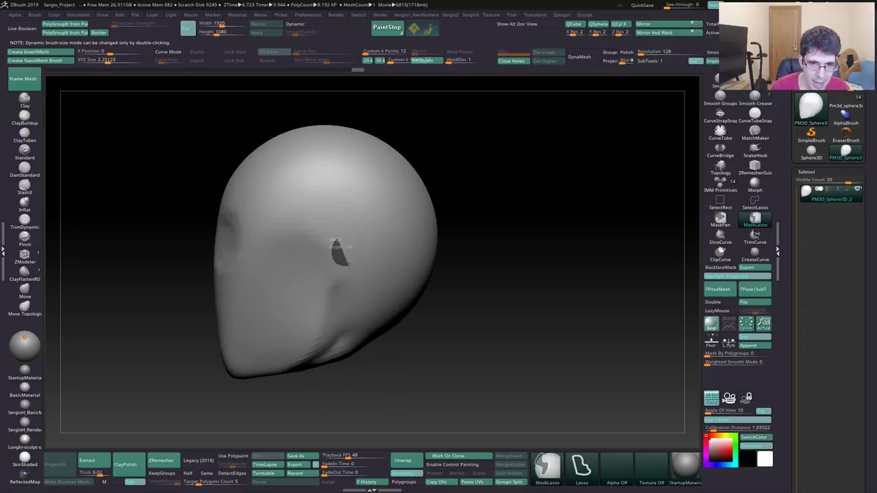
{"action": "left_click", "coordinate": [720, 218]}
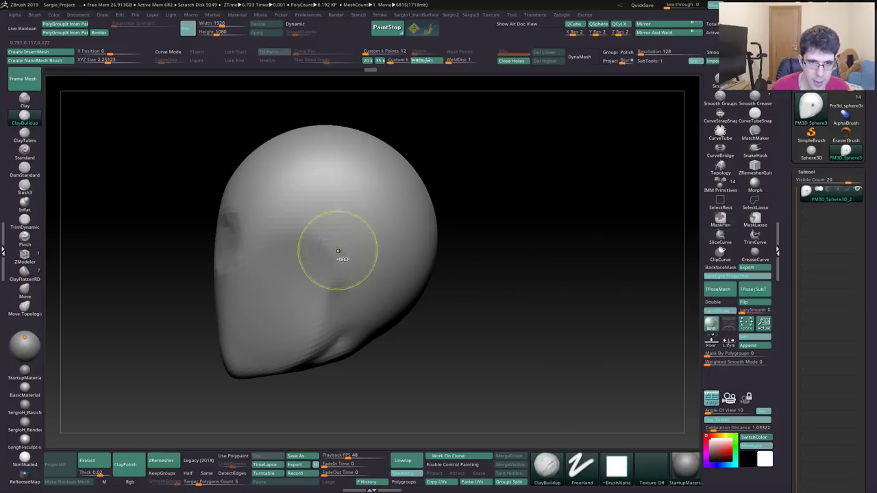
{"action": "left_click", "coordinate": [347, 250], "text": "ctrl"}
{"action": "left_click", "coordinate": [487, 220], "text": "ctrl"}
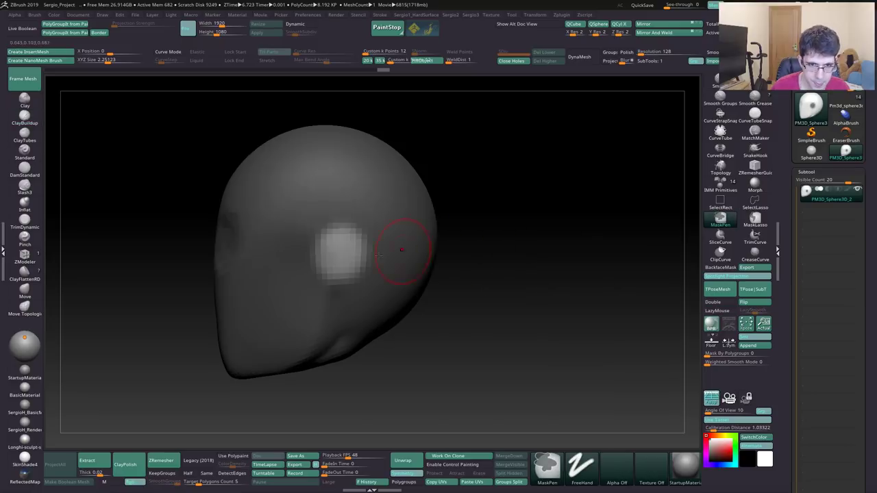
Pull the patch out into symmetric ears, widening them and bulging the bottoms.
{"action": "mouse_move", "coordinate": [391, 245]}
{"action": "right_mouse_down"}
{"action": "mouse_move", "coordinate": [355, 252]}
{"action": "mouse_move", "coordinate": [384, 246]}
{"action": "right_mouse_up"}
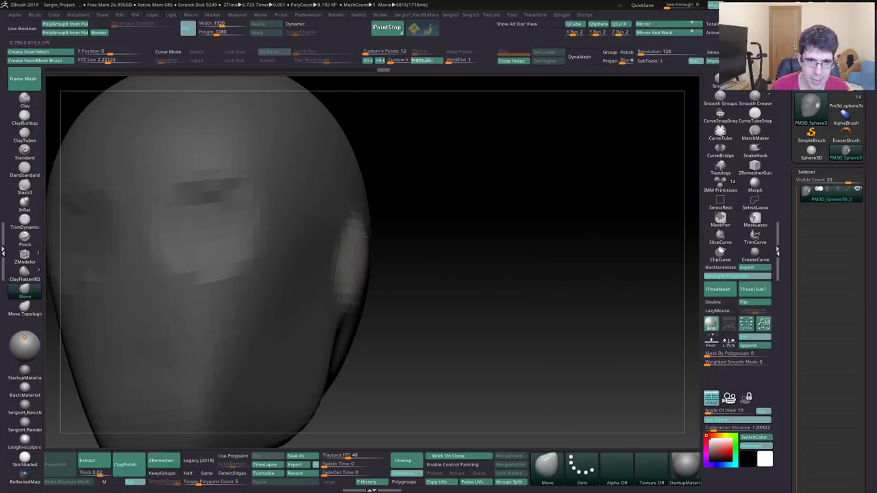
{"action": "mouse_move", "coordinate": [352, 245]}
{"action": "left_mouse_down"}
{"action": "mouse_move", "coordinate": [391, 235]}
{"action": "mouse_move", "coordinate": [384, 209]}
{"action": "left_mouse_up"}
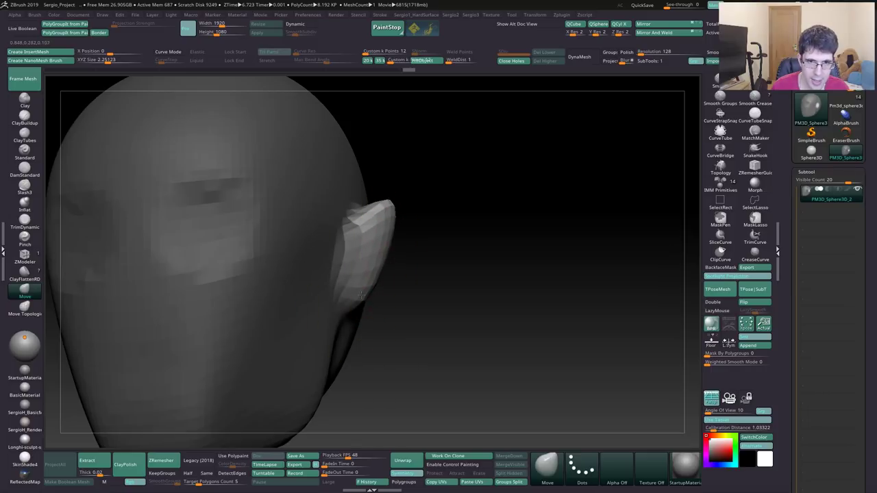
{"action": "left_click_drag", "start_coordinate": [363, 295], "coordinate": [382, 283]}
{"action": "right_click_drag", "start_coordinate": [420, 283], "coordinate": [363, 264]}
{"action": "left_click_drag", "start_coordinate": [362, 265], "coordinate": [397, 231]}
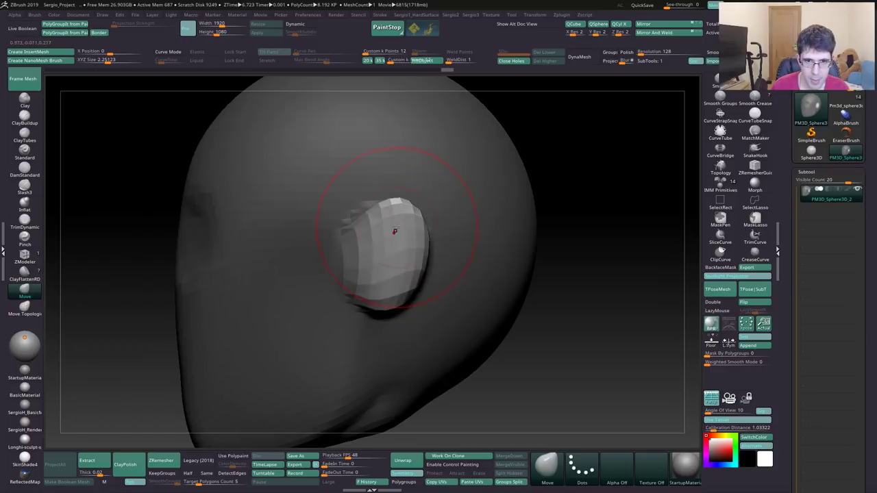
{"action": "left_click_drag", "start_coordinate": [377, 286], "coordinate": [385, 300]}
{"action": "right_click_drag", "start_coordinate": [386, 300], "coordinate": [411, 274]}
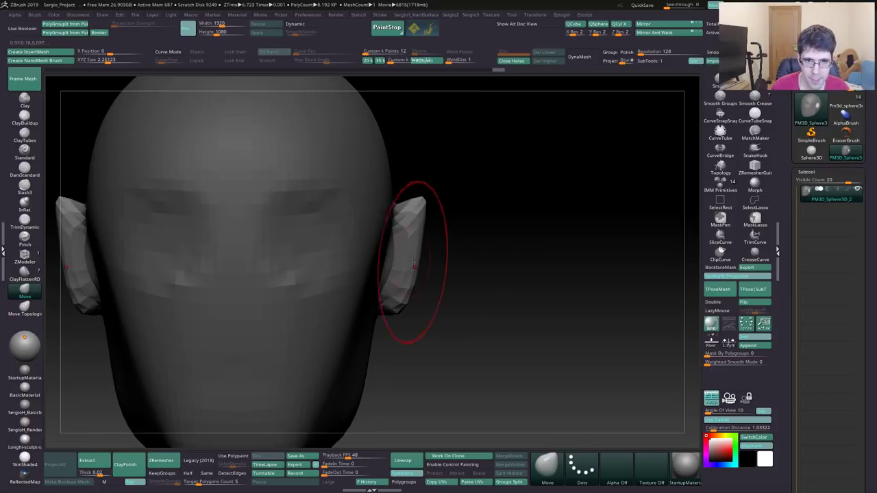
{"action": "left_click_drag", "start_coordinate": [404, 267], "coordinate": [411, 280]}
Pull the ear tops up and back, extend them, then DynaMesh the head.
{"action": "right_click_drag", "start_coordinate": [411, 280], "coordinate": [368, 268]}
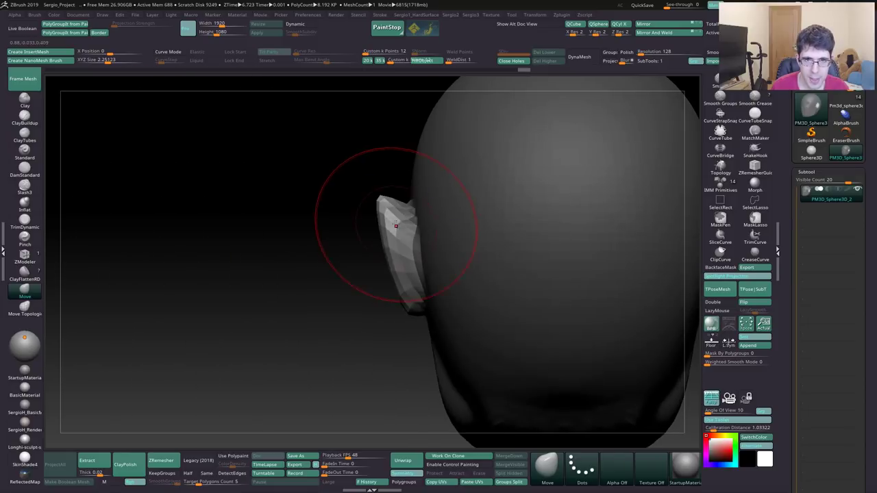
{"action": "left_click_drag", "start_coordinate": [395, 220], "coordinate": [373, 208]}
{"action": "left_click_drag", "start_coordinate": [401, 273], "coordinate": [394, 301]}
{"action": "right_click_drag", "start_coordinate": [394, 302], "coordinate": [352, 323]}
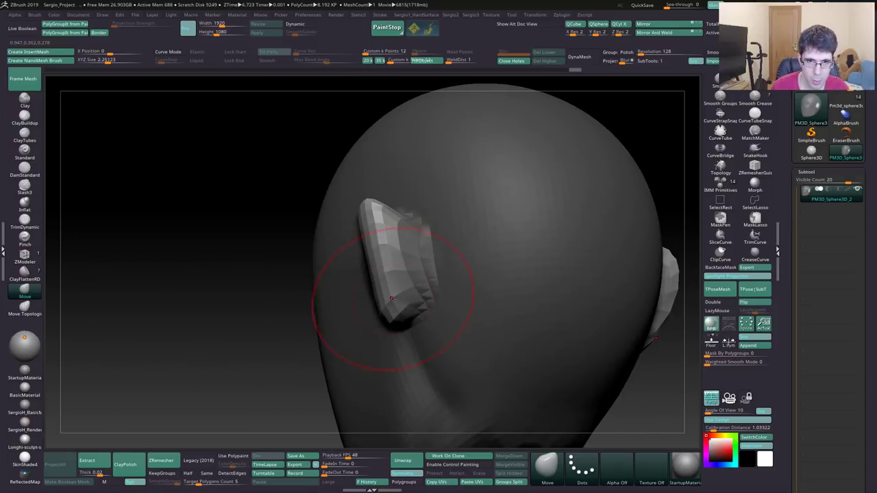
{"action": "mouse_move", "coordinate": [352, 323]}
{"action": "left_mouse_down"}
{"action": "mouse_move", "coordinate": [363, 274]}
{"action": "mouse_move", "coordinate": [356, 219]}
{"action": "left_mouse_up"}
{"action": "right_click_drag", "start_coordinate": [355, 214], "coordinate": [362, 304]}
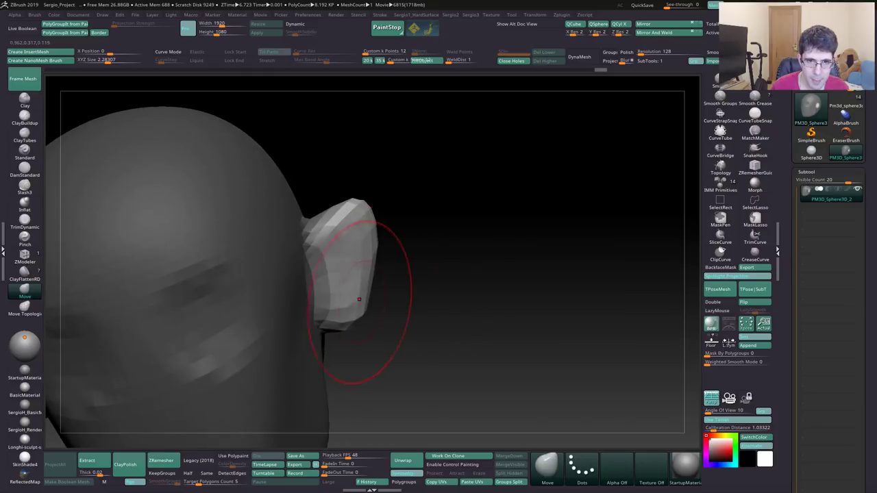
{"action": "left_click_drag", "start_coordinate": [361, 303], "coordinate": [339, 287]}
{"action": "left_click_drag", "start_coordinate": [343, 212], "coordinate": [385, 252]}
{"action": "right_click_drag", "start_coordinate": [385, 253], "coordinate": [303, 270]}
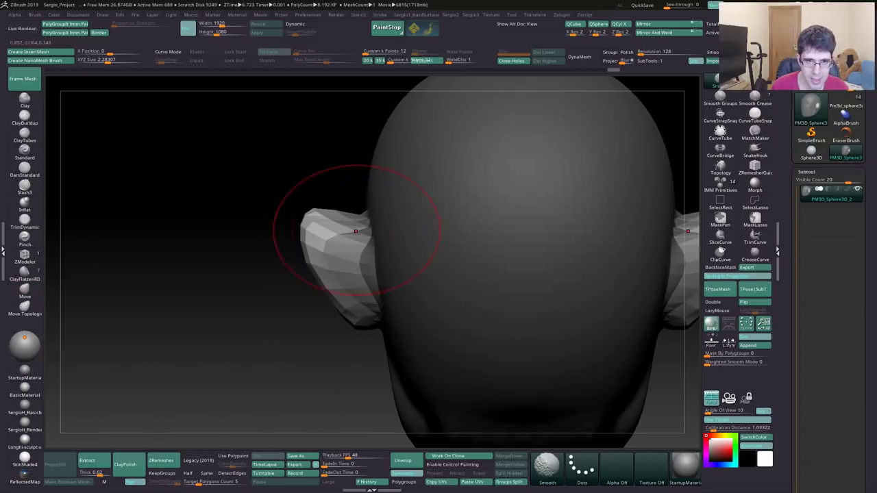
{"action": "right_click_drag", "start_coordinate": [362, 313], "coordinate": [369, 261]}
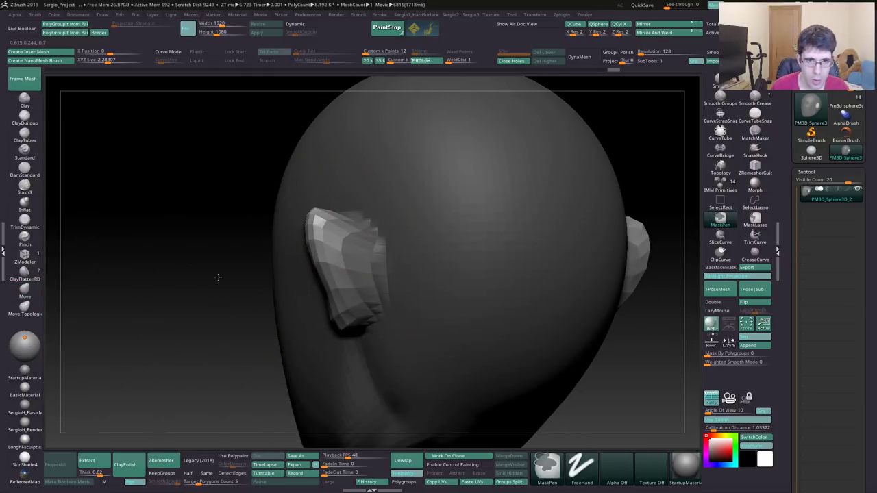
{"action": "left_click_drag", "start_coordinate": [215, 323], "coordinate": [260, 353], "text": "ctrl"}
Remesh the head at DynaMesh resolution 224 and smooth the faceted ears.
{"action": "type", "text": "224"}
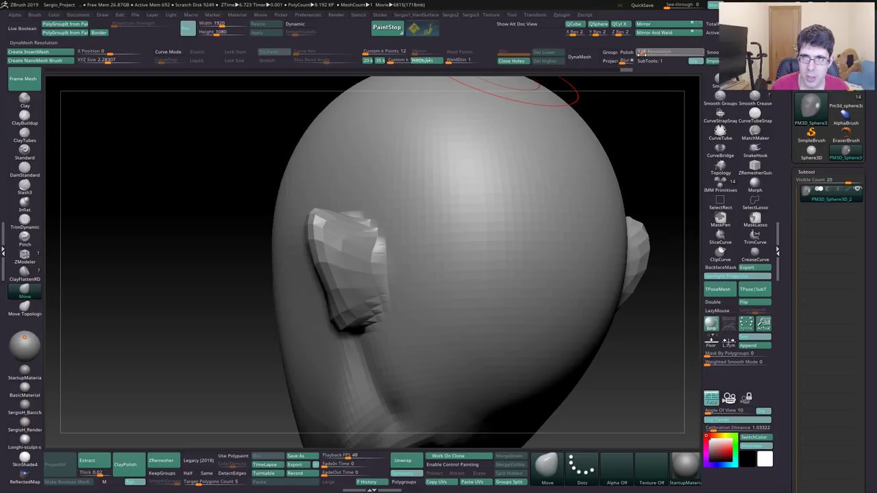
{"action": "key", "text": "Return"}
{"action": "left_click", "coordinate": [579, 57]}
{"action": "left_click_drag", "start_coordinate": [449, 193], "coordinate": [349, 315], "text": "shift"}
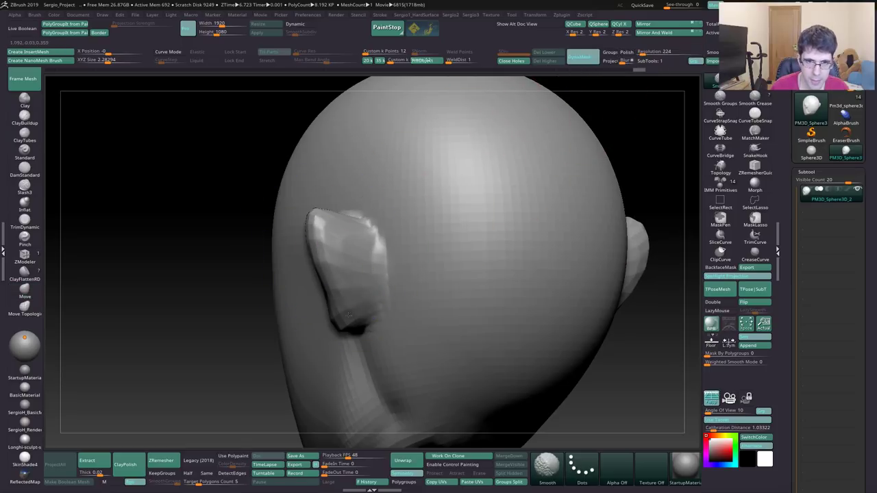
Carve a crease down behind the ear with a resized DamStandard brush.
{"action": "mouse_move", "coordinate": [344, 235]}
{"action": "right_mouse_down"}
{"action": "mouse_move", "coordinate": [362, 254]}
{"action": "mouse_move", "coordinate": [333, 220]}
{"action": "right_mouse_up"}
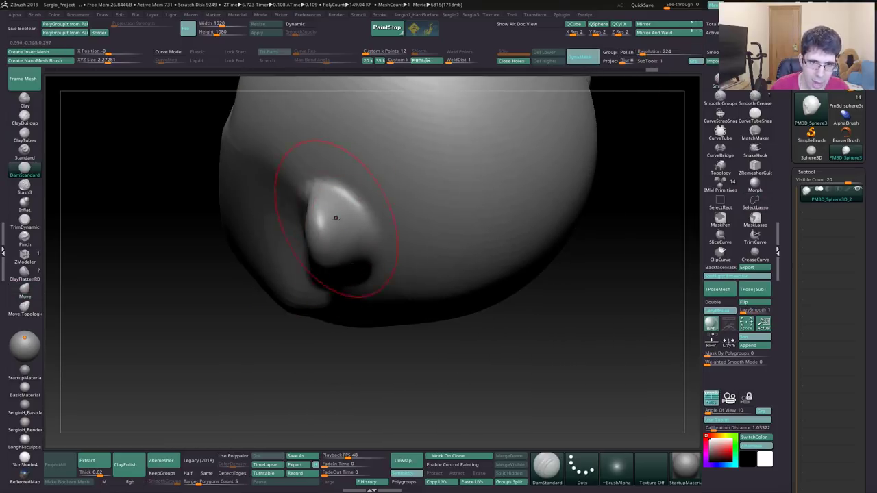
{"action": "key", "text": "s"}
{"action": "left_click_drag", "start_coordinate": [330, 212], "coordinate": [332, 206]}
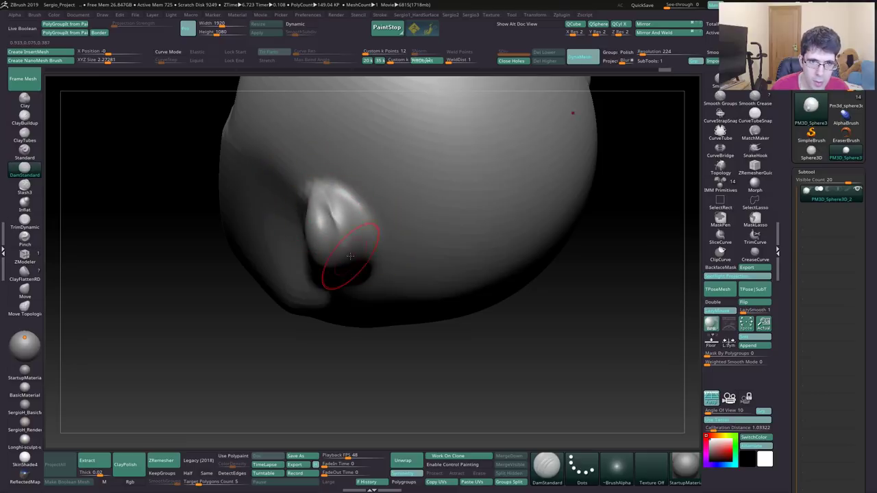
{"action": "right_click_drag", "start_coordinate": [350, 255], "coordinate": [352, 228]}
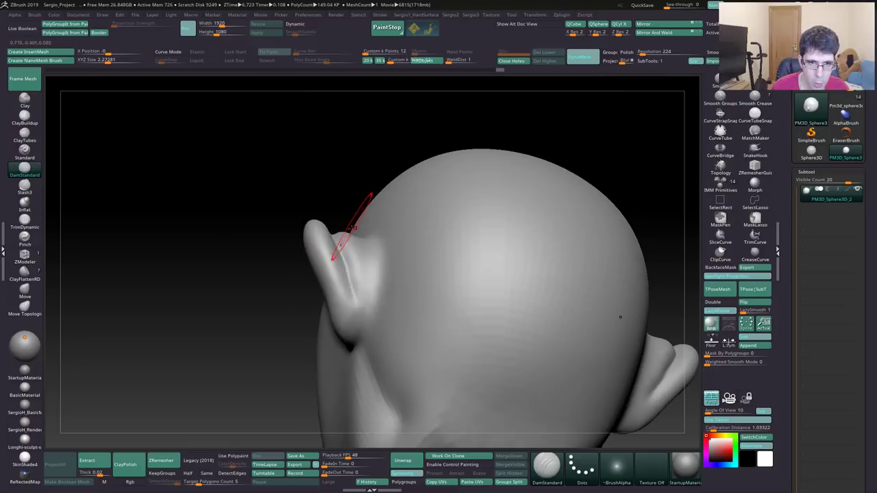
{"action": "left_click_drag", "start_coordinate": [352, 228], "coordinate": [358, 319]}
{"action": "right_click_drag", "start_coordinate": [359, 300], "coordinate": [352, 333]}
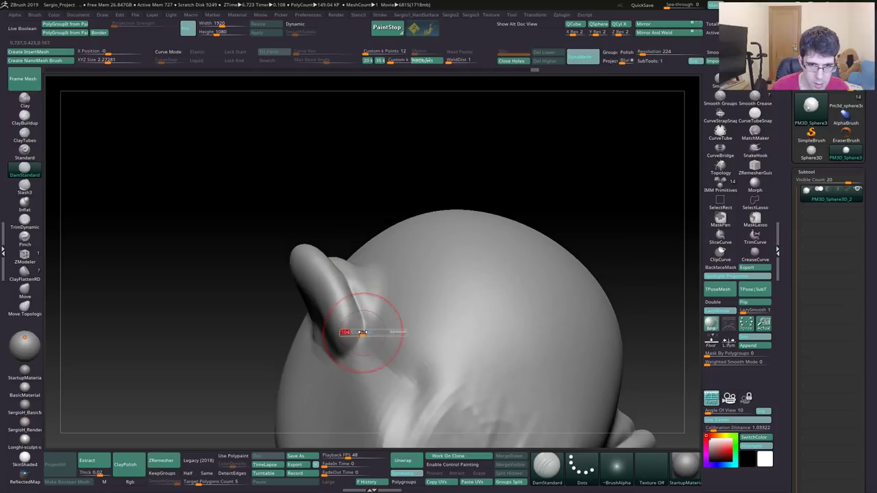
{"action": "right_click_drag", "start_coordinate": [362, 296], "coordinate": [349, 251]}
Build up the ear rim with ClayBuildup.
{"action": "key", "text": "b"}
{"action": "key", "text": "c"}
{"action": "key", "text": "b"}
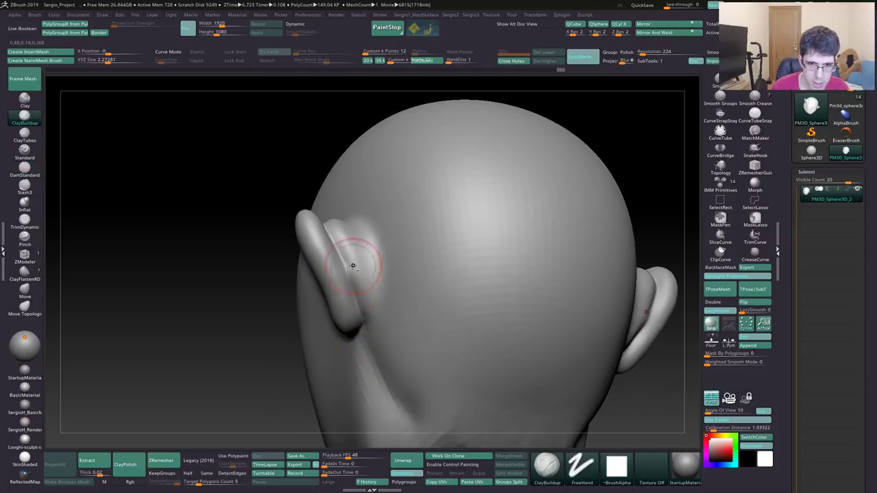
{"action": "left_click_drag", "start_coordinate": [349, 251], "coordinate": [353, 264]}
{"action": "right_click_drag", "start_coordinate": [352, 264], "coordinate": [332, 228]}
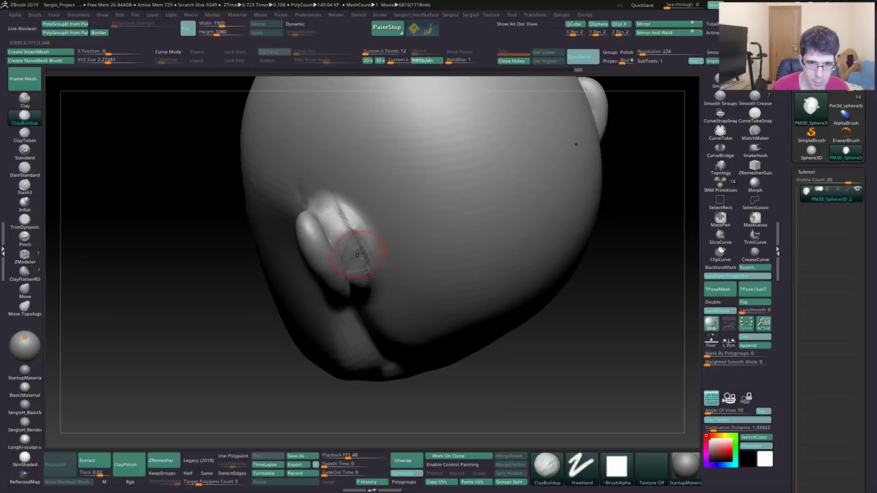
{"action": "right_click_drag", "start_coordinate": [361, 288], "coordinate": [305, 205]}
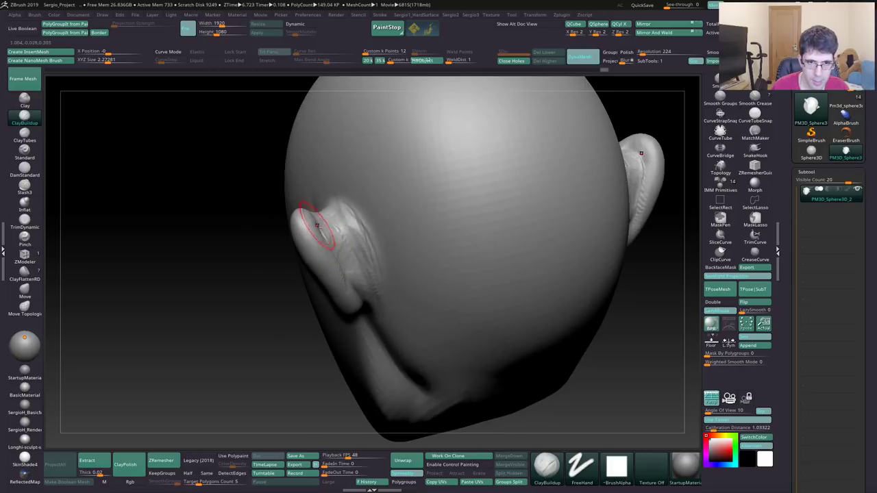
{"action": "mouse_move", "coordinate": [304, 206]}
{"action": "left_mouse_down"}
{"action": "mouse_move", "coordinate": [308, 243]}
{"action": "mouse_move", "coordinate": [340, 268]}
{"action": "left_mouse_up"}
{"action": "mouse_move", "coordinate": [341, 268]}
{"action": "right_mouse_down"}
{"action": "mouse_move", "coordinate": [353, 300]}
{"action": "mouse_move", "coordinate": [322, 233]}
{"action": "mouse_move", "coordinate": [329, 221]}
{"action": "right_mouse_up"}
Switch between DamStandard and Move while reviewing the ear from back and front.
{"action": "key", "text": "b"}
{"action": "key", "text": "d"}
{"action": "key", "text": "s"}
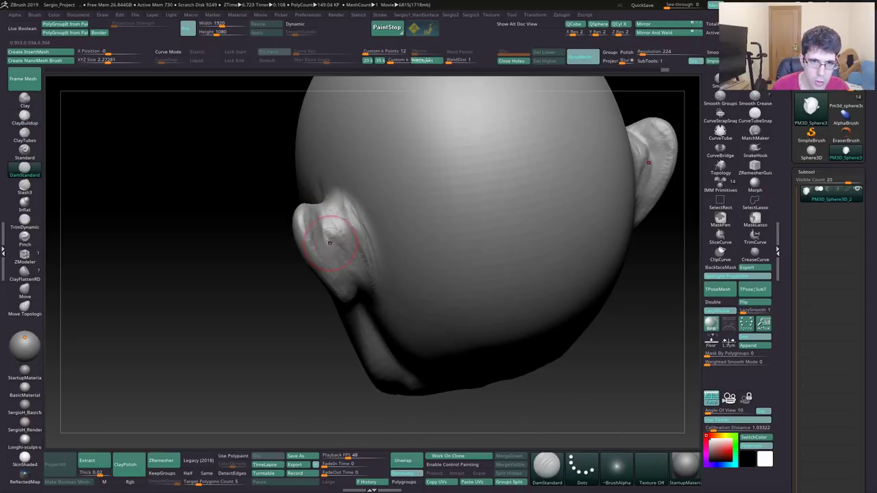
{"action": "right_click_drag", "start_coordinate": [361, 296], "coordinate": [331, 254]}
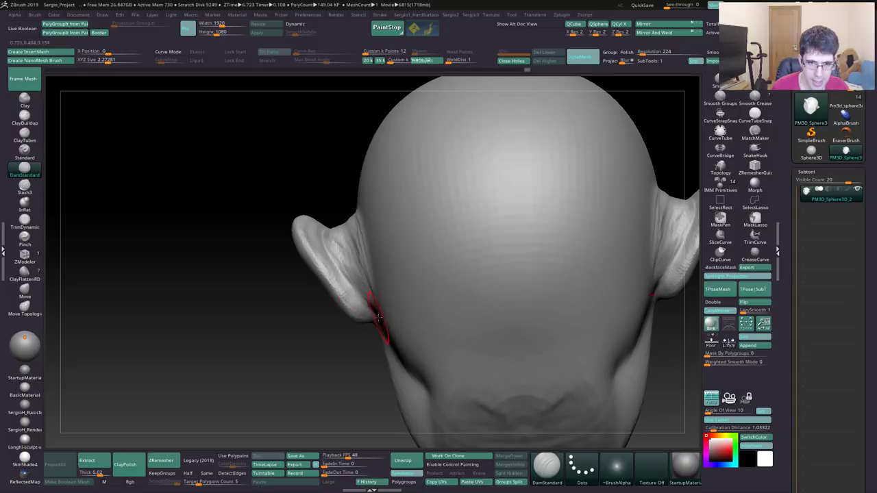
{"action": "mouse_move", "coordinate": [379, 317]}
{"action": "right_mouse_down"}
{"action": "mouse_move", "coordinate": [352, 293]}
{"action": "mouse_move", "coordinate": [358, 243]}
{"action": "right_mouse_up"}
{"action": "key", "text": "b"}
{"action": "key", "text": "m"}
{"action": "key", "text": "v"}
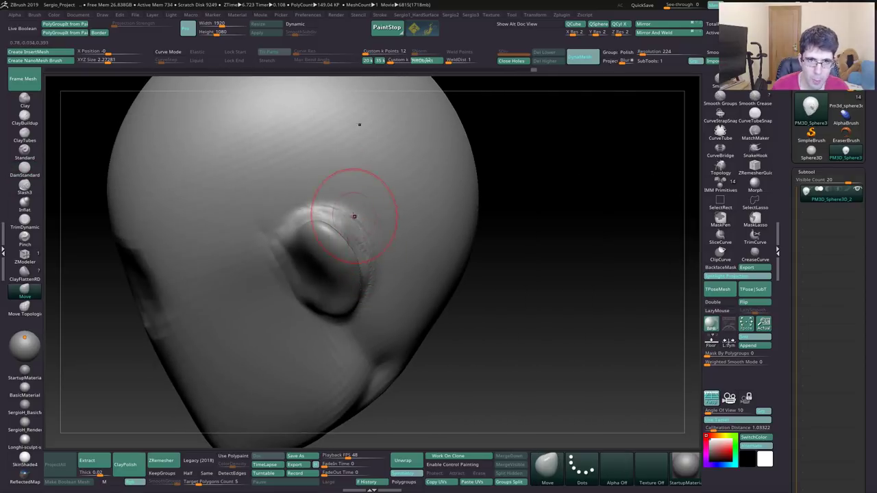
{"action": "right_click_drag", "start_coordinate": [374, 267], "coordinate": [353, 293]}
{"action": "right_click_drag", "start_coordinate": [347, 236], "coordinate": [316, 211]}
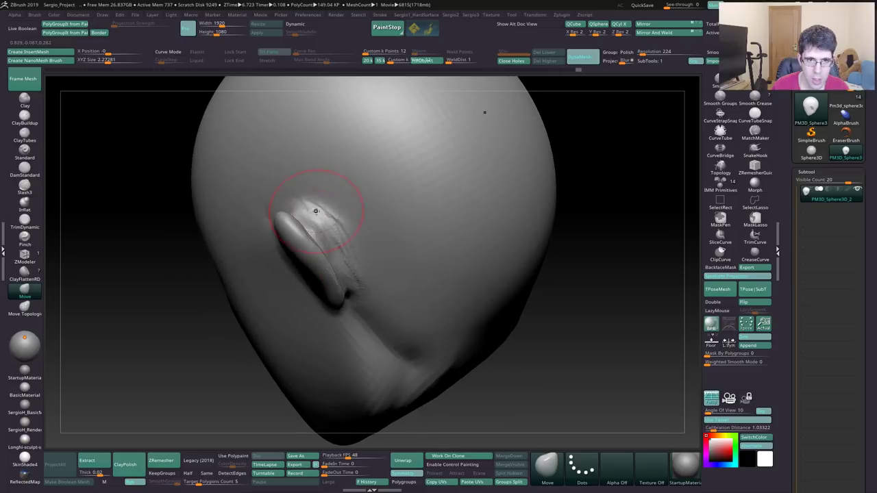
{"action": "right_click_drag", "start_coordinate": [346, 239], "coordinate": [326, 253], "text": "shift"}
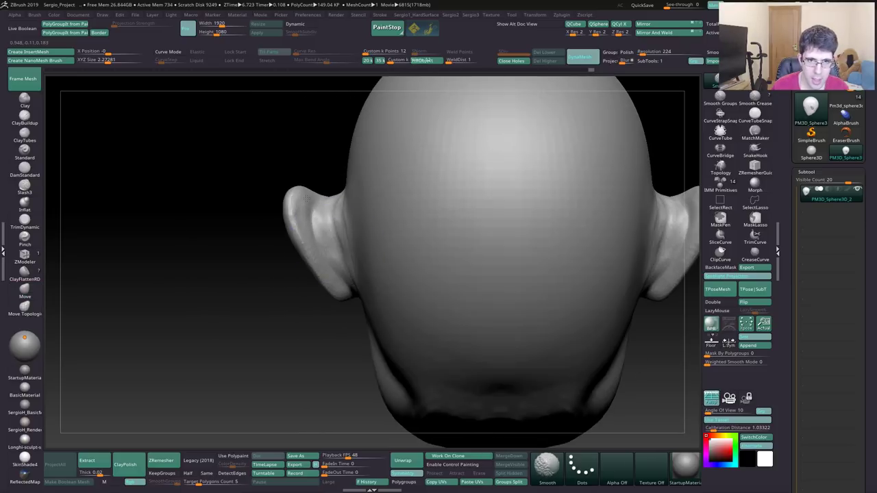
{"action": "right_click_drag", "start_coordinate": [307, 198], "coordinate": [399, 239]}
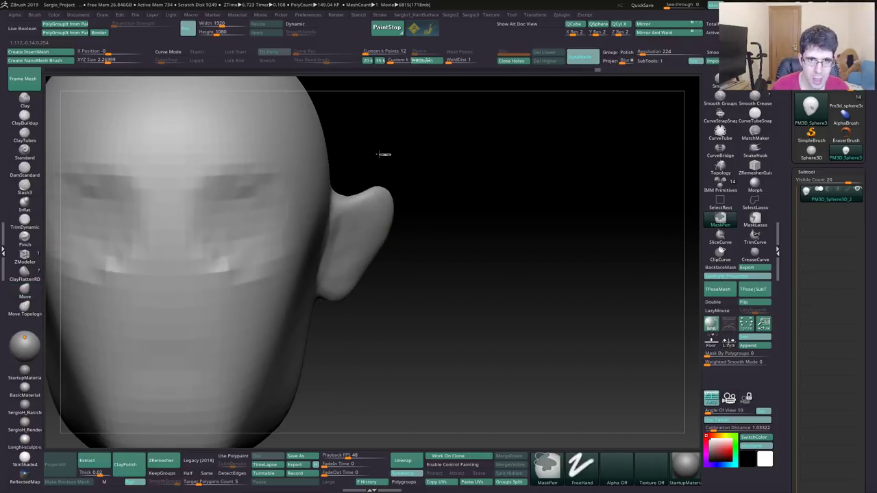
Mask around the ear, invert it, and rotate the ear upward with Transpose.
{"action": "left_click_drag", "start_coordinate": [387, 153], "coordinate": [329, 295], "text": "ctrl"}
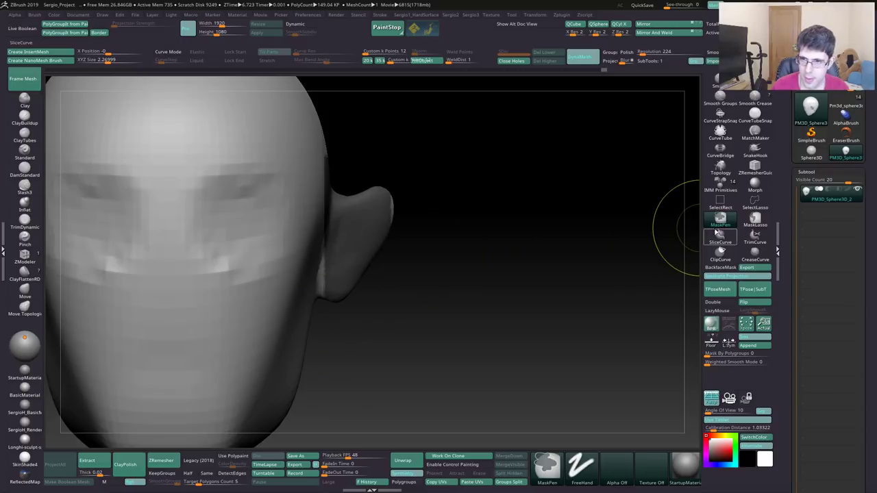
{"action": "left_click", "coordinate": [755, 217]}
{"action": "left_click_drag", "start_coordinate": [407, 205], "coordinate": [327, 160], "text": "ctrl"}
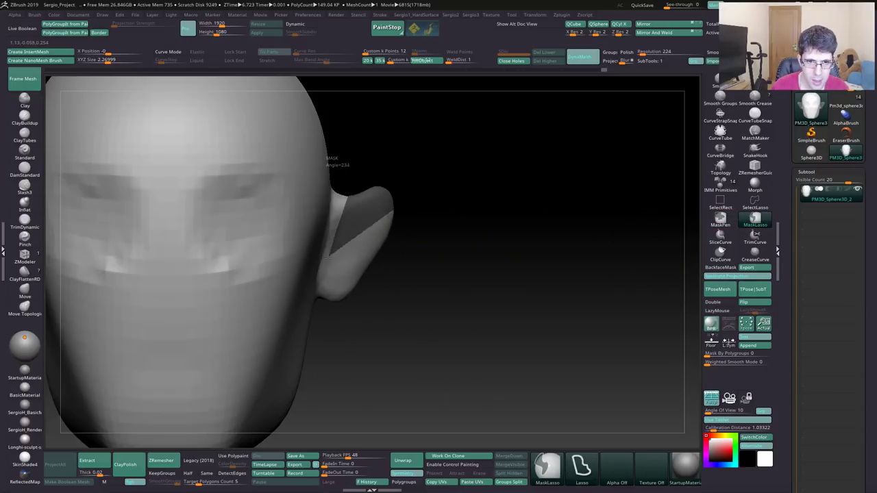
{"action": "left_click", "coordinate": [395, 254], "text": "ctrl"}
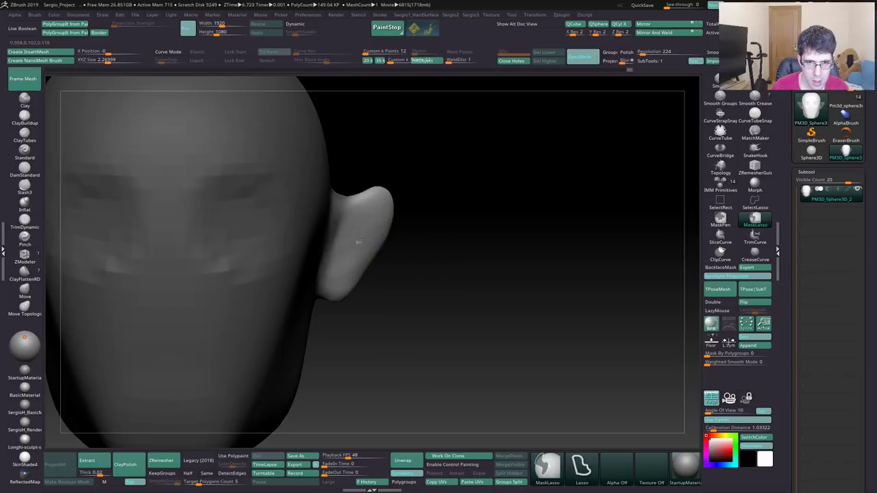
{"action": "key", "text": "w"}
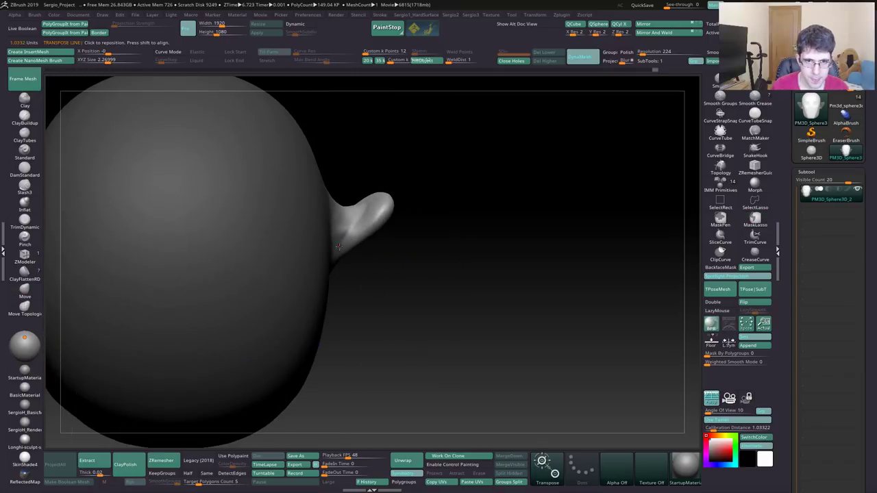
{"action": "left_click_drag", "start_coordinate": [348, 208], "coordinate": [363, 195]}
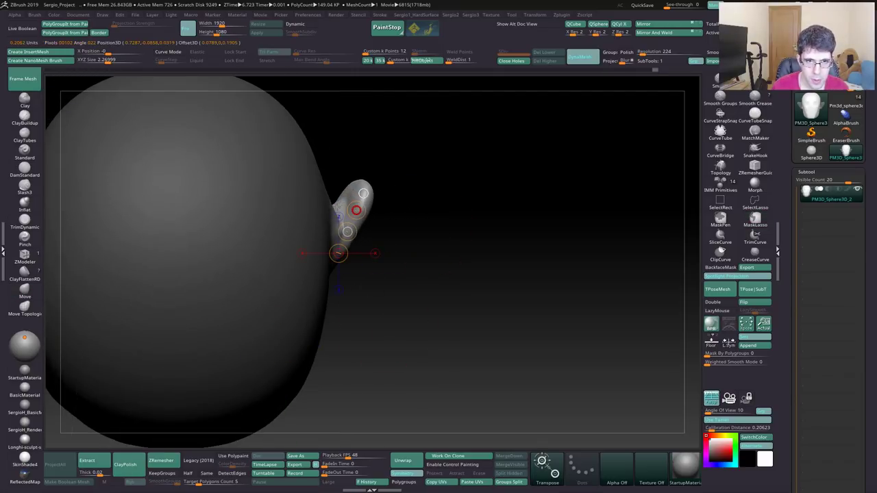
Clear the mask and push the ear into a rounder shell with a larger Move brush.
{"action": "key", "text": "q"}
{"action": "key", "text": "ctrl+z"}
{"action": "key", "text": "bracketright"}
{"action": "key", "text": "bracketright"}
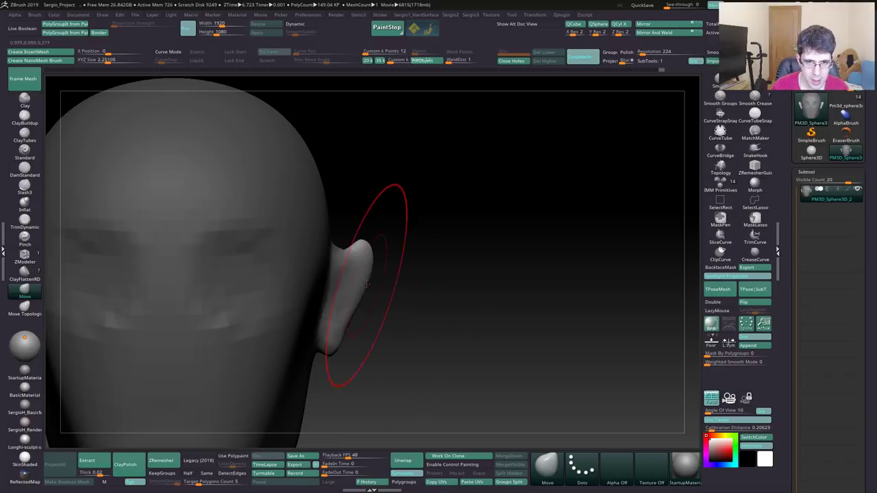
{"action": "right_click_drag", "start_coordinate": [357, 278], "coordinate": [361, 294]}
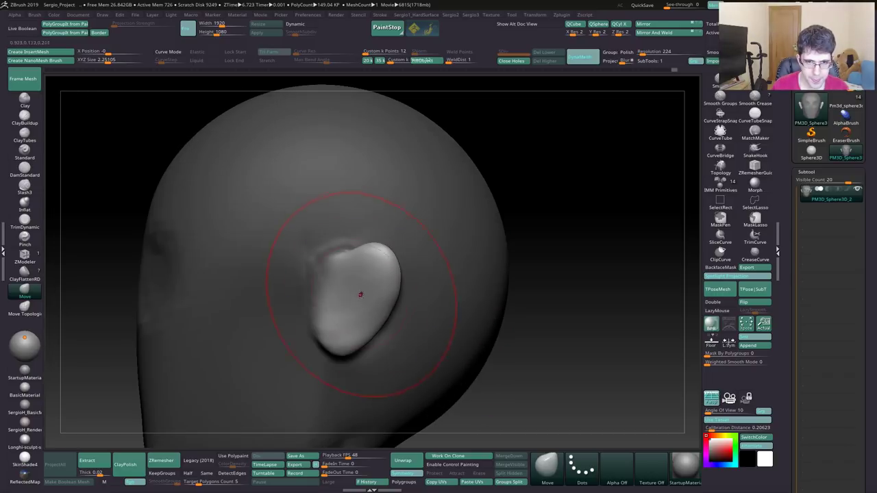
{"action": "left_click_drag", "start_coordinate": [365, 275], "coordinate": [349, 276]}
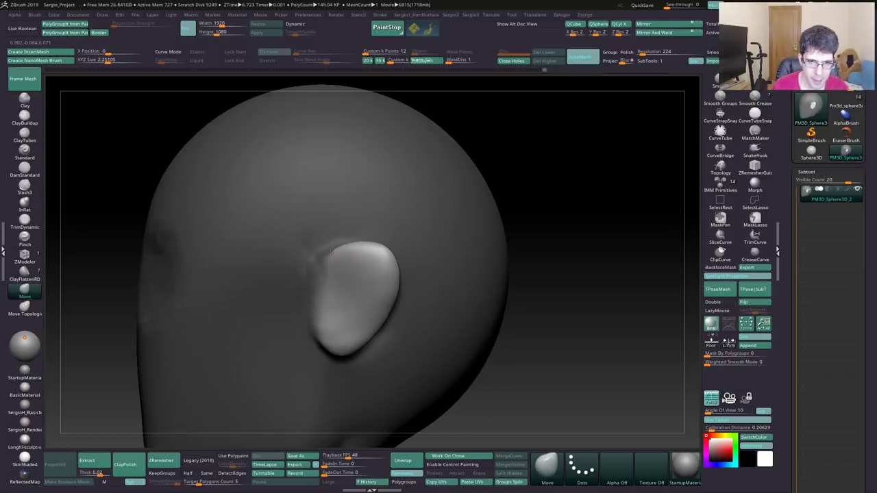
{"action": "mouse_move", "coordinate": [354, 257]}
{"action": "right_mouse_down"}
{"action": "mouse_move", "coordinate": [343, 302]}
{"action": "mouse_move", "coordinate": [372, 239]}
{"action": "mouse_move", "coordinate": [281, 185]}
{"action": "right_mouse_up"}
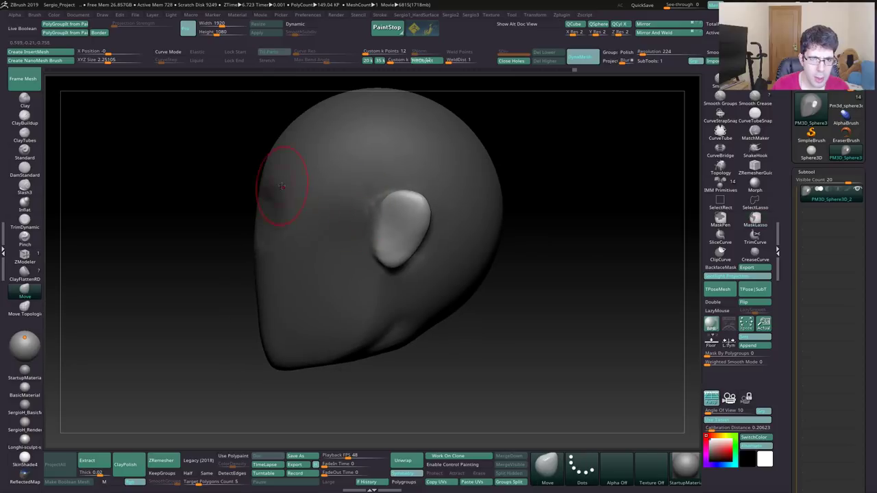
Pull the front of the face out into a nose with Move.
{"action": "mouse_move", "coordinate": [219, 284]}
{"action": "right_mouse_down"}
{"action": "mouse_move", "coordinate": [198, 281]}
{"action": "mouse_move", "coordinate": [251, 274]}
{"action": "mouse_move", "coordinate": [256, 261]}
{"action": "right_mouse_up"}
{"action": "left_click_drag", "start_coordinate": [256, 260], "coordinate": [238, 261]}
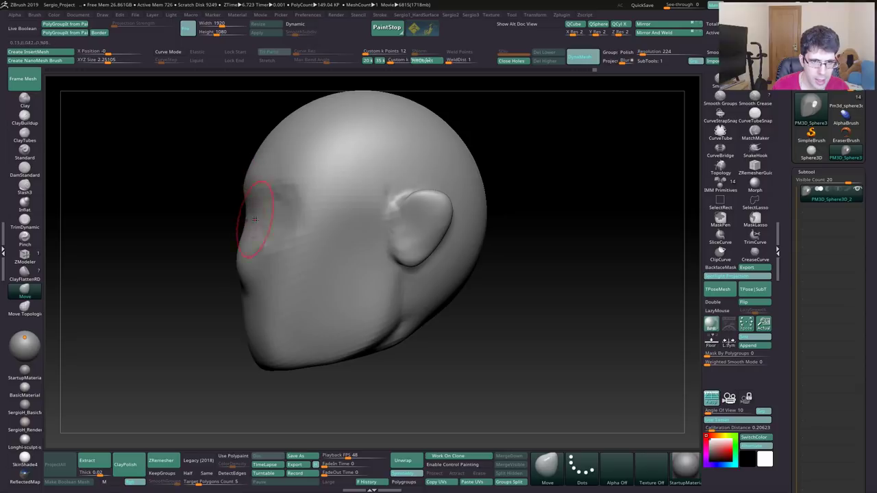
{"action": "right_click_drag", "start_coordinate": [255, 219], "coordinate": [262, 198]}
Carve furrowed brows above both eyes with DamStandard.
{"action": "key", "text": "b"}
{"action": "key", "text": "d"}
{"action": "key", "text": "s"}
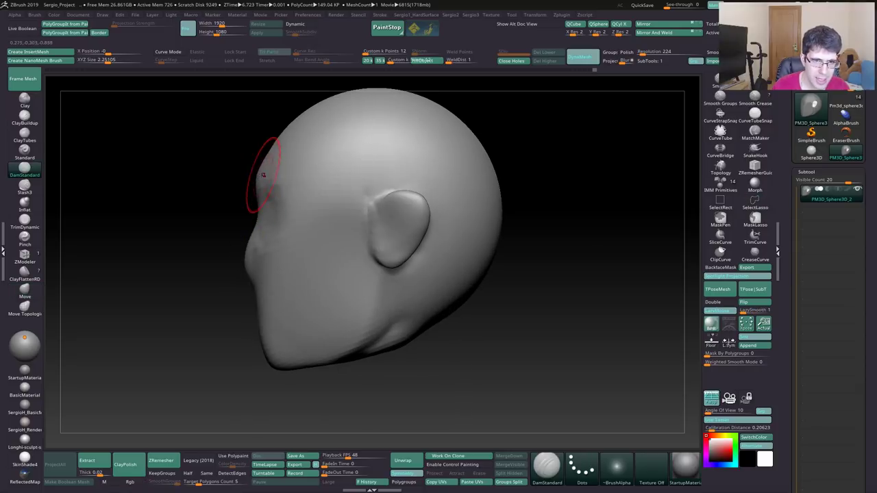
{"action": "right_click_drag", "start_coordinate": [287, 196], "coordinate": [233, 182]}
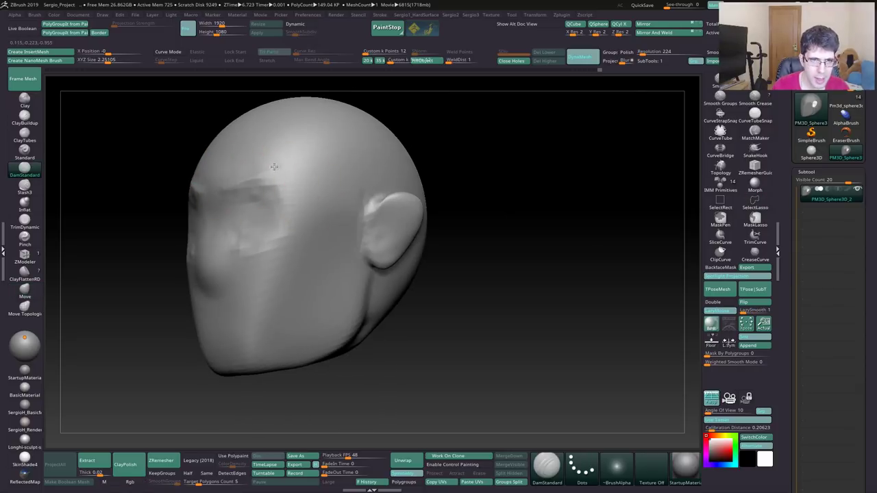
{"action": "right_click_drag", "start_coordinate": [292, 207], "coordinate": [274, 226]}
{"action": "mouse_move", "coordinate": [209, 195]}
{"action": "left_mouse_down"}
{"action": "mouse_move", "coordinate": [251, 170]}
{"action": "mouse_move", "coordinate": [219, 196]}
{"action": "left_mouse_up"}
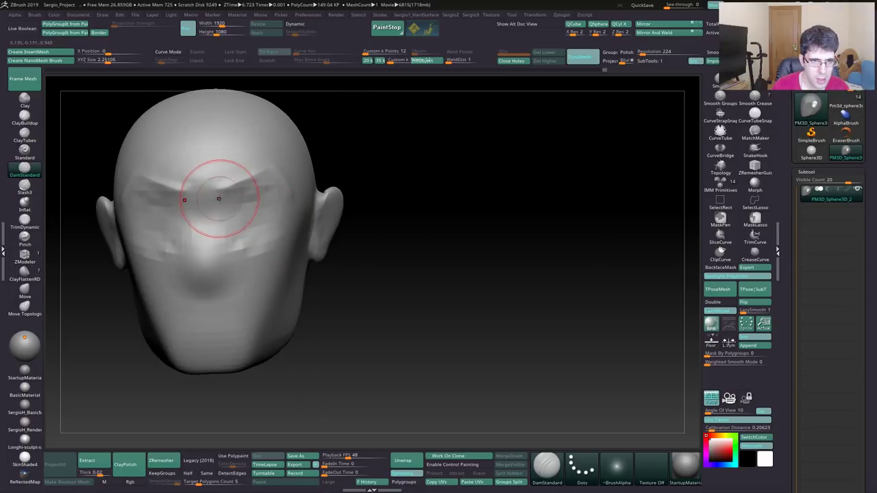
{"action": "left_click_drag", "start_coordinate": [148, 186], "coordinate": [191, 200]}
Smooth away the cheek crease and the thin forehead crease.
{"action": "mouse_move", "coordinate": [288, 219]}
{"action": "right_mouse_down"}
{"action": "mouse_move", "coordinate": [216, 254]}
{"action": "mouse_move", "coordinate": [267, 255]}
{"action": "right_mouse_up"}
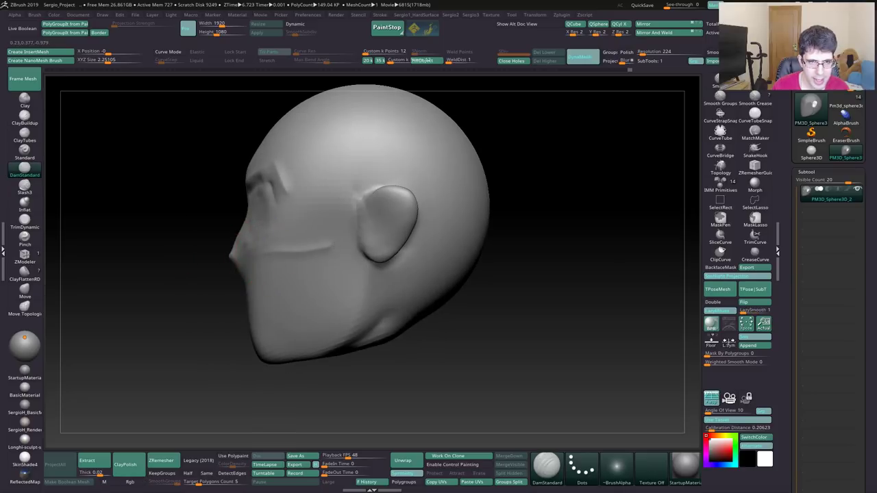
{"action": "left_click_drag", "start_coordinate": [333, 252], "coordinate": [230, 259], "text": "shift"}
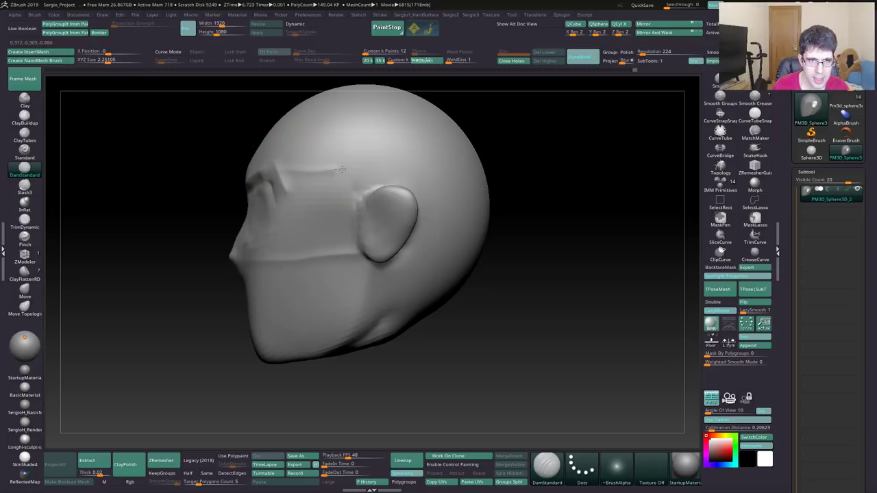
{"action": "left_click_drag", "start_coordinate": [341, 169], "coordinate": [395, 178], "text": "shift"}
Lasso-mask around the ear in front view and invert the mask.
{"action": "left_click_drag", "start_coordinate": [384, 218], "coordinate": [427, 212], "text": "shift"}
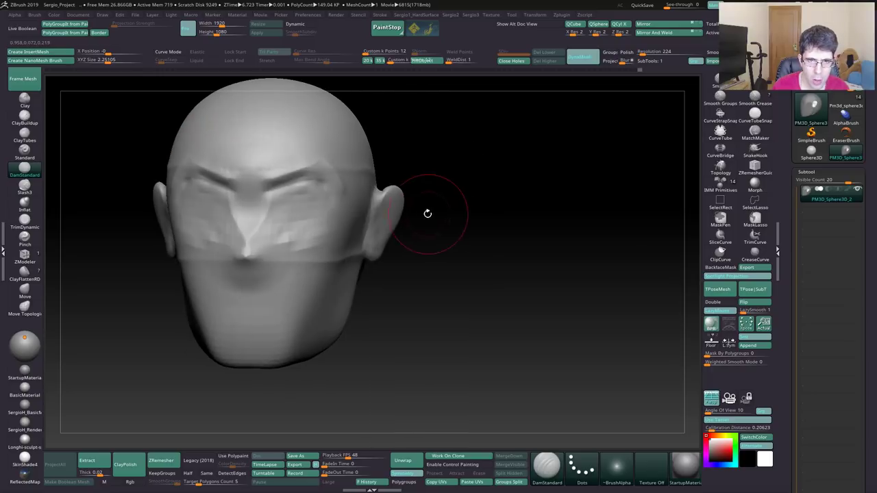
{"action": "left_click_drag", "start_coordinate": [371, 214], "coordinate": [375, 184], "text": "ctrl"}
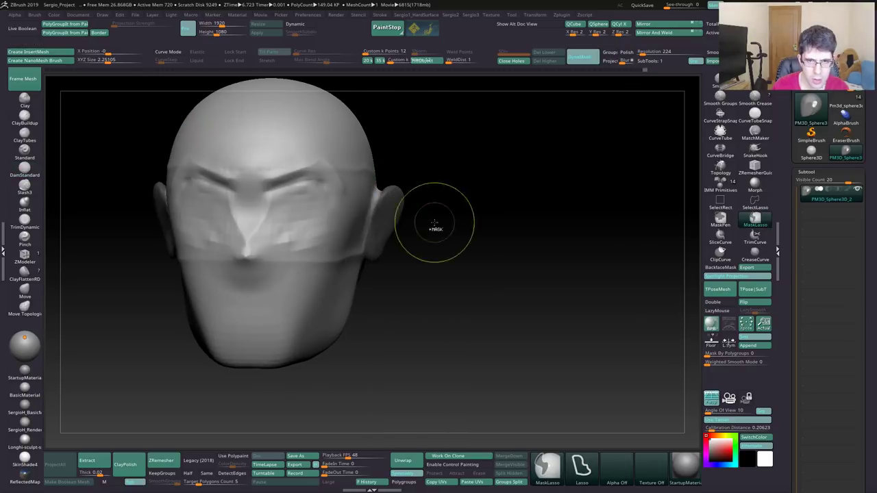
{"action": "left_click_drag", "start_coordinate": [430, 221], "coordinate": [479, 226]}
{"action": "left_click_drag", "start_coordinate": [438, 246], "coordinate": [431, 256], "text": "alt"}
{"action": "mouse_move", "coordinate": [430, 256]}
{"action": "right_mouse_down"}
{"action": "mouse_move", "coordinate": [462, 195]}
{"action": "mouse_move", "coordinate": [449, 137]}
{"action": "right_mouse_up"}
{"action": "mouse_move", "coordinate": [448, 137]}
{"action": "left_mouse_down", "text": "ctrl"}
{"action": "mouse_move", "coordinate": [410, 209]}
{"action": "mouse_move", "coordinate": [430, 307]}
{"action": "left_mouse_up", "text": "ctrl"}
{"action": "right_click_drag", "start_coordinate": [430, 308], "coordinate": [479, 260]}
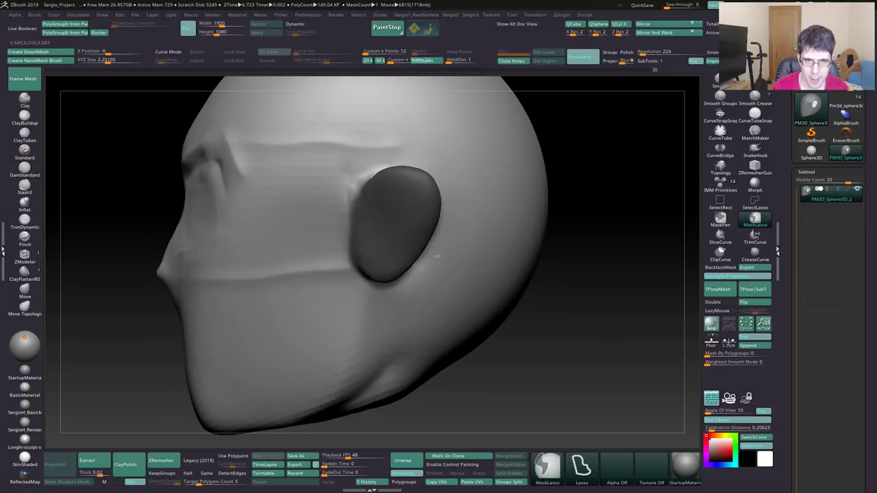
{"action": "left_click_drag", "start_coordinate": [531, 220], "coordinate": [478, 256], "text": "ctrl"}
Push the ear higher on the head with a size-229 brush, then clear the mask.
{"action": "right_click_drag", "start_coordinate": [478, 256], "coordinate": [404, 264]}
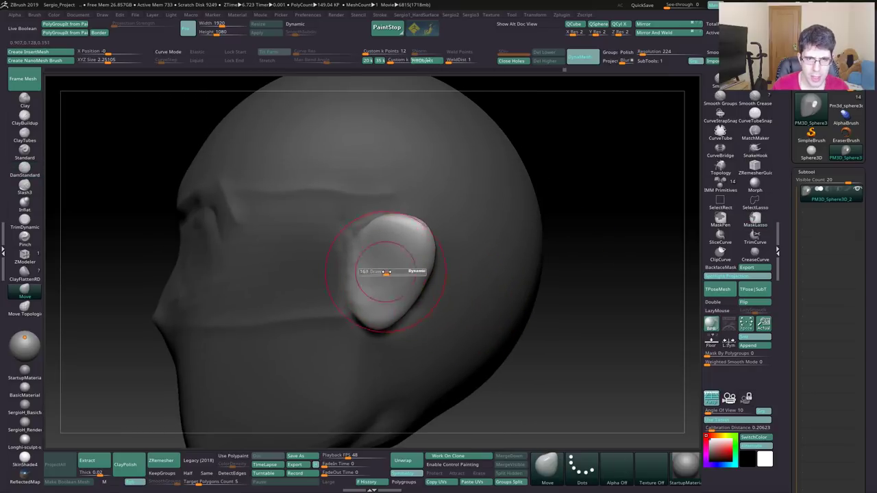
{"action": "mouse_move", "coordinate": [391, 268]}
{"action": "left_mouse_down"}
{"action": "mouse_move", "coordinate": [385, 241]}
{"action": "mouse_move", "coordinate": [394, 231]}
{"action": "left_mouse_up"}
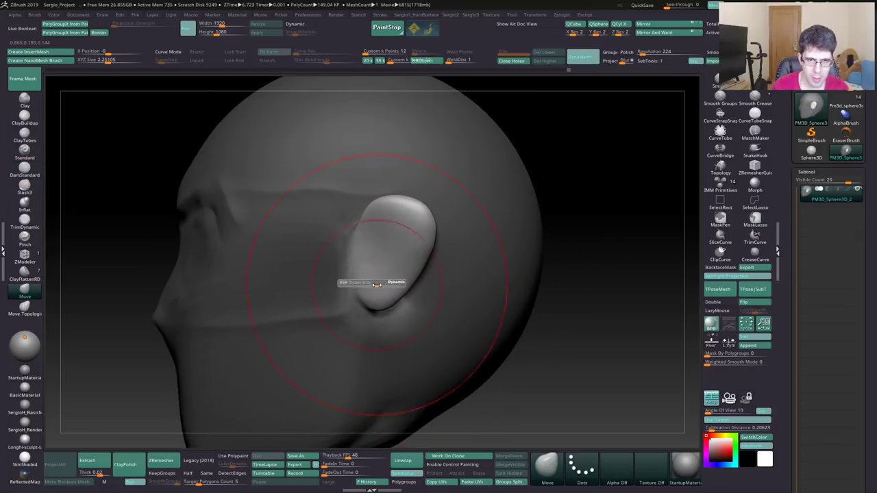
{"action": "left_click_drag", "start_coordinate": [379, 300], "coordinate": [381, 306]}
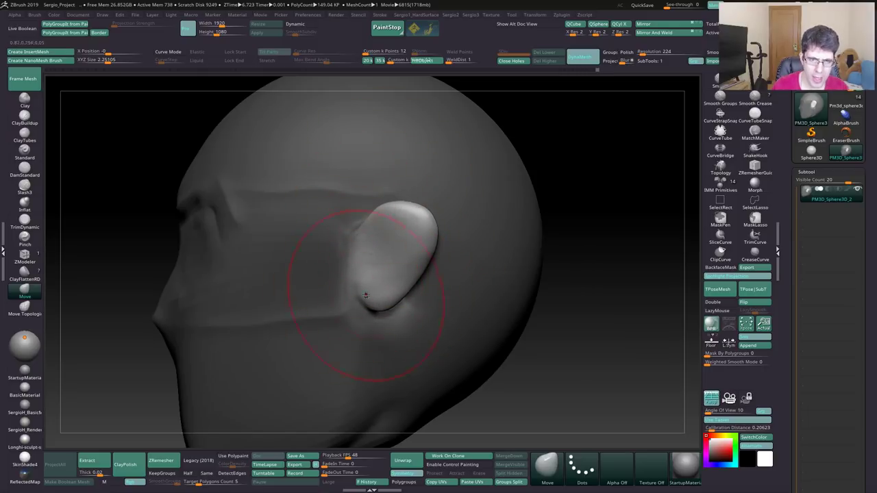
{"action": "mouse_move", "coordinate": [365, 294]}
{"action": "right_mouse_down"}
{"action": "mouse_move", "coordinate": [395, 290]}
{"action": "mouse_move", "coordinate": [372, 293]}
{"action": "right_mouse_up"}
{"action": "key", "text": "s"}
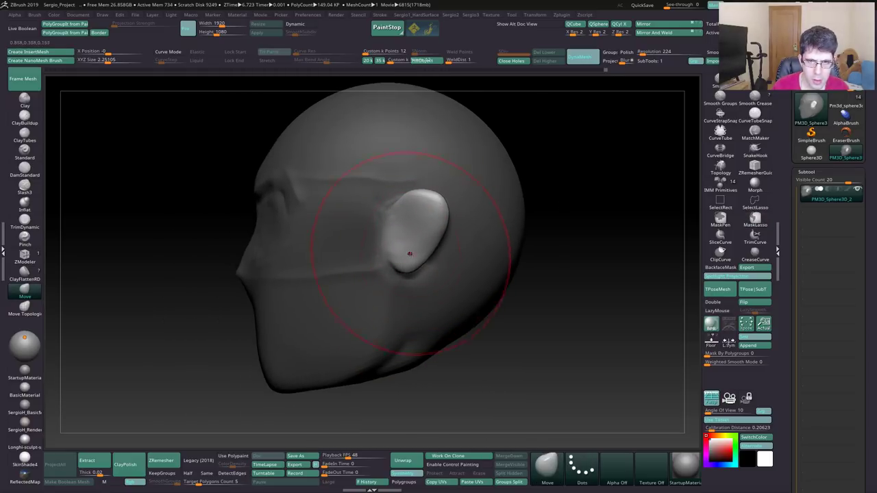
{"action": "left_click", "coordinate": [439, 384], "text": "alt"}
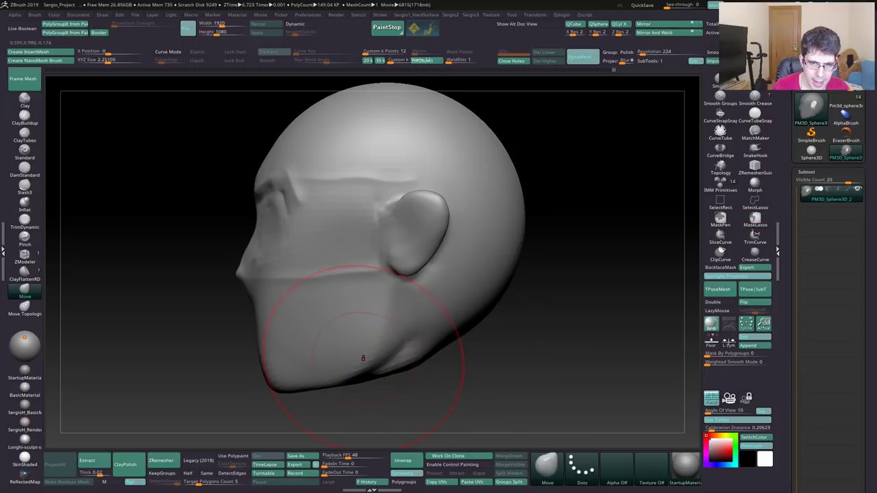
Reshape the jaw under the chin.
{"action": "left_click_drag", "start_coordinate": [360, 362], "coordinate": [368, 319]}
{"action": "key", "text": "b"}
{"action": "key", "text": "d"}
{"action": "key", "text": "s"}
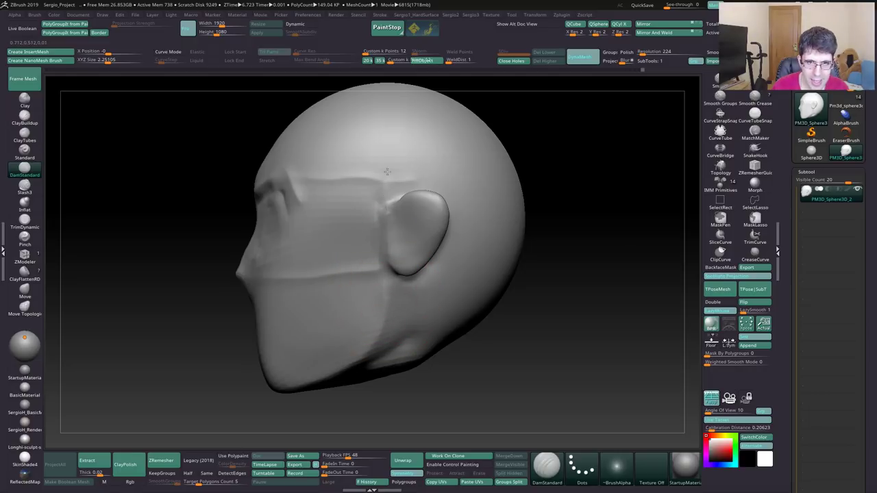
{"action": "mouse_move", "coordinate": [390, 90]}
{"action": "right_mouse_down", "text": "alt"}
{"action": "mouse_move", "coordinate": [372, 180]}
{"action": "mouse_move", "coordinate": [386, 221]}
{"action": "right_mouse_up", "text": "alt"}
{"action": "right_click_drag", "start_coordinate": [393, 314], "coordinate": [384, 205], "text": "alt"}
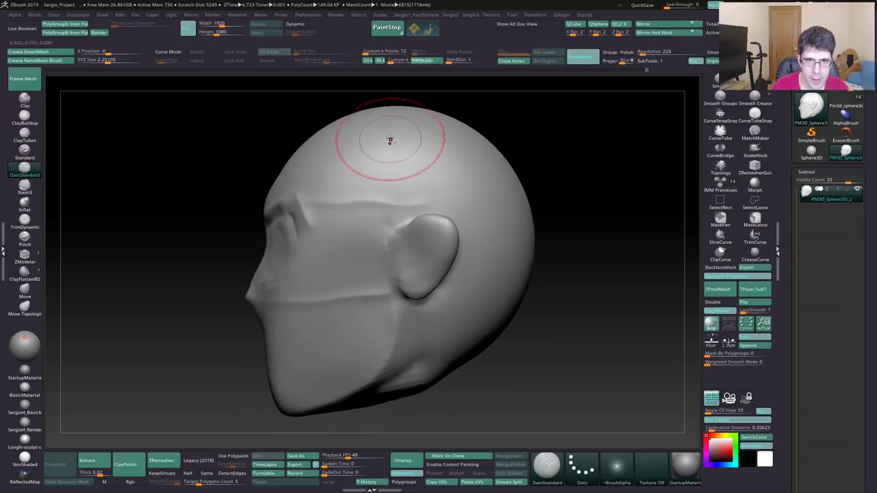
Sharpen the ear's raised rim with a smaller DamStandard brush.
{"action": "left_click_drag", "start_coordinate": [403, 279], "coordinate": [420, 257]}
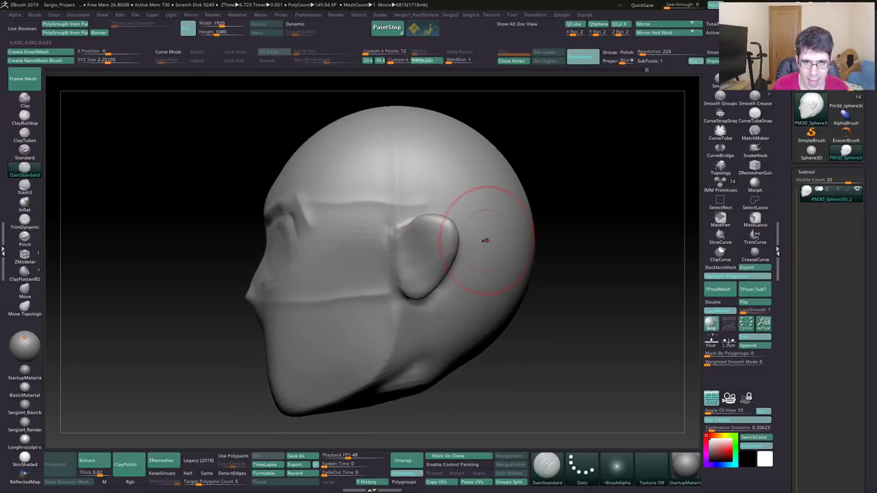
{"action": "mouse_move", "coordinate": [484, 240]}
{"action": "right_mouse_down"}
{"action": "mouse_move", "coordinate": [411, 240]}
{"action": "mouse_move", "coordinate": [439, 239]}
{"action": "mouse_move", "coordinate": [379, 216]}
{"action": "right_mouse_up"}
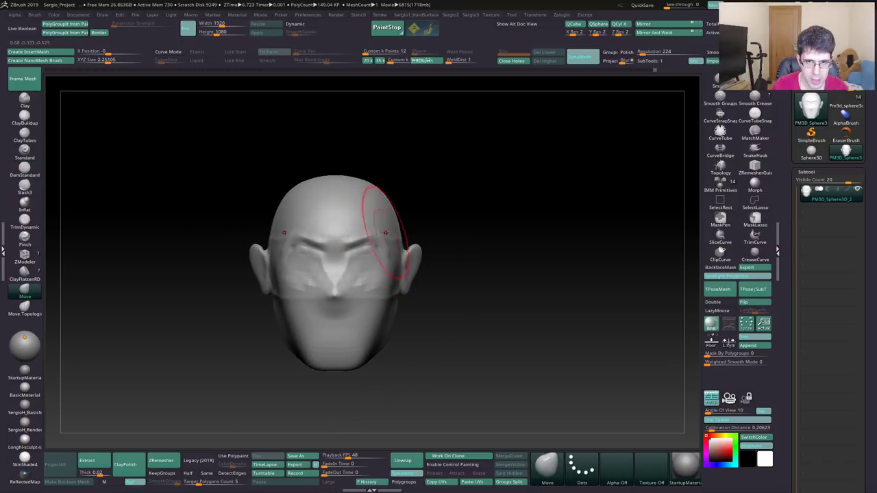
{"action": "mouse_move", "coordinate": [386, 224]}
{"action": "right_mouse_down"}
{"action": "mouse_move", "coordinate": [402, 235]}
{"action": "mouse_move", "coordinate": [378, 244]}
{"action": "mouse_move", "coordinate": [381, 305]}
{"action": "mouse_move", "coordinate": [343, 313]}
{"action": "mouse_move", "coordinate": [359, 292]}
{"action": "right_mouse_up"}
{"action": "key", "text": "s"}
{"action": "mouse_move", "coordinate": [358, 292]}
{"action": "left_mouse_down"}
{"action": "mouse_move", "coordinate": [361, 280]}
{"action": "mouse_move", "coordinate": [349, 280]}
{"action": "left_mouse_up"}
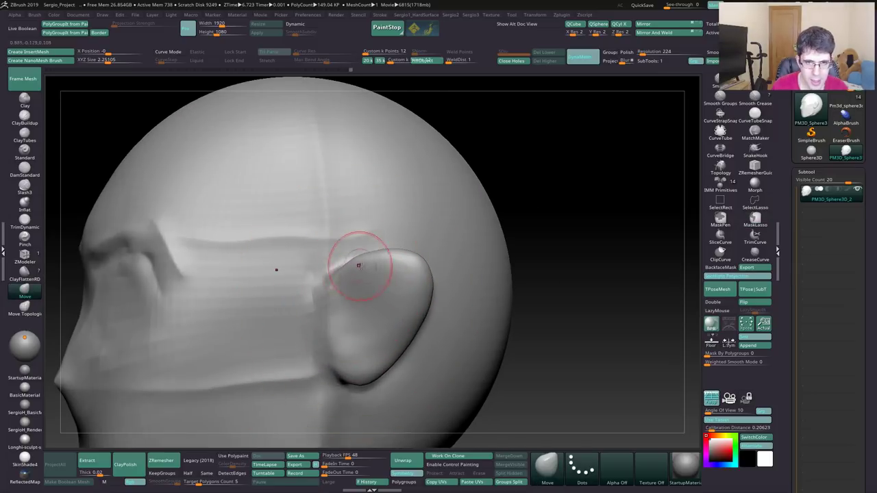
{"action": "mouse_move", "coordinate": [378, 253]}
{"action": "right_mouse_down"}
{"action": "mouse_move", "coordinate": [395, 249]}
{"action": "mouse_move", "coordinate": [371, 276]}
{"action": "right_mouse_up"}
Sculpt a first crease into the ear with the Standard brush.
{"action": "key", "text": "b"}
{"action": "key", "text": "s"}
{"action": "key", "text": "t"}
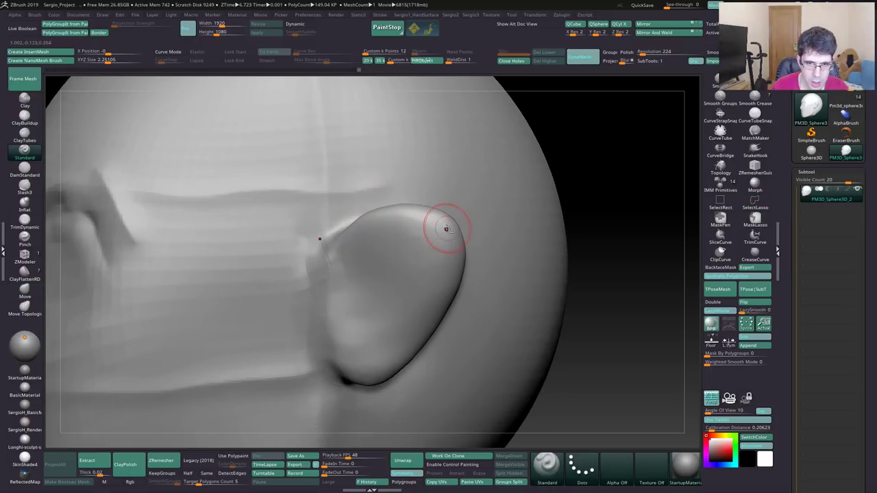
{"action": "left_click_drag", "start_coordinate": [341, 255], "coordinate": [374, 303]}
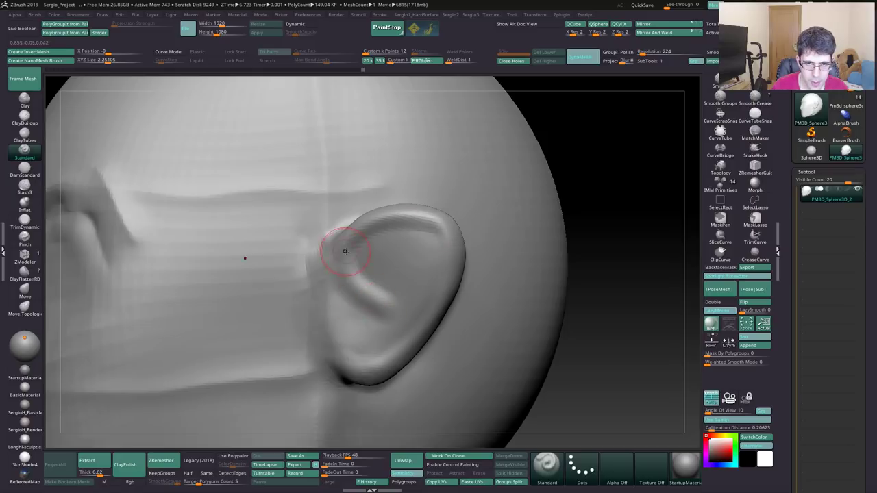
Carve and deepen a curved groove in the concha, lowering the inner bowl.
{"action": "right_click_drag", "start_coordinate": [389, 231], "coordinate": [388, 221]}
{"action": "right_click_drag", "start_coordinate": [384, 218], "coordinate": [409, 283]}
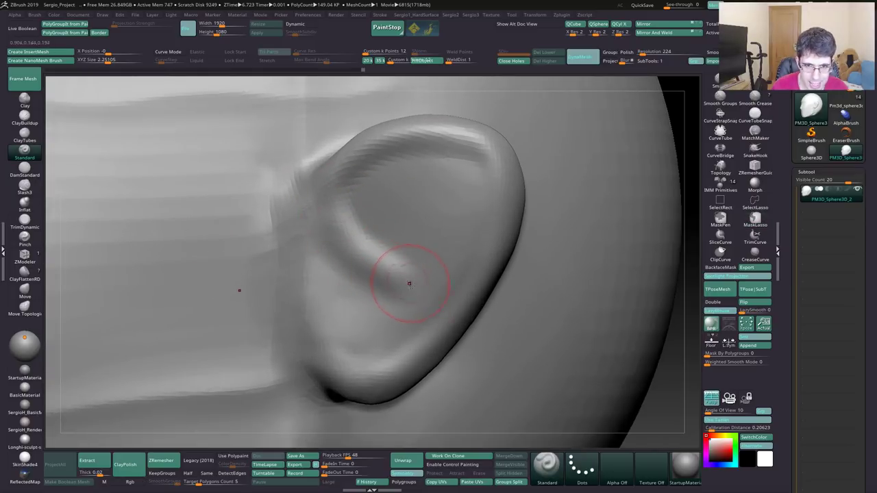
{"action": "right_click_drag", "start_coordinate": [410, 287], "coordinate": [415, 240]}
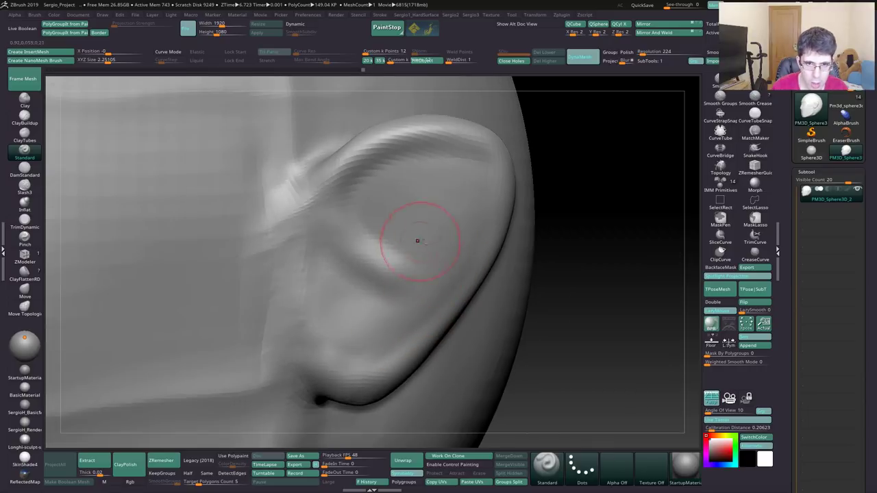
{"action": "mouse_move", "coordinate": [415, 241]}
{"action": "left_mouse_down"}
{"action": "mouse_move", "coordinate": [370, 322]}
{"action": "mouse_move", "coordinate": [377, 329]}
{"action": "mouse_move", "coordinate": [415, 235]}
{"action": "mouse_move", "coordinate": [387, 199]}
{"action": "mouse_move", "coordinate": [418, 274]}
{"action": "left_mouse_up"}
{"action": "left_click_drag", "start_coordinate": [370, 243], "coordinate": [329, 302]}
{"action": "mouse_move", "coordinate": [383, 322]}
{"action": "left_mouse_down"}
{"action": "mouse_move", "coordinate": [410, 253]}
{"action": "mouse_move", "coordinate": [384, 198]}
{"action": "left_mouse_up"}
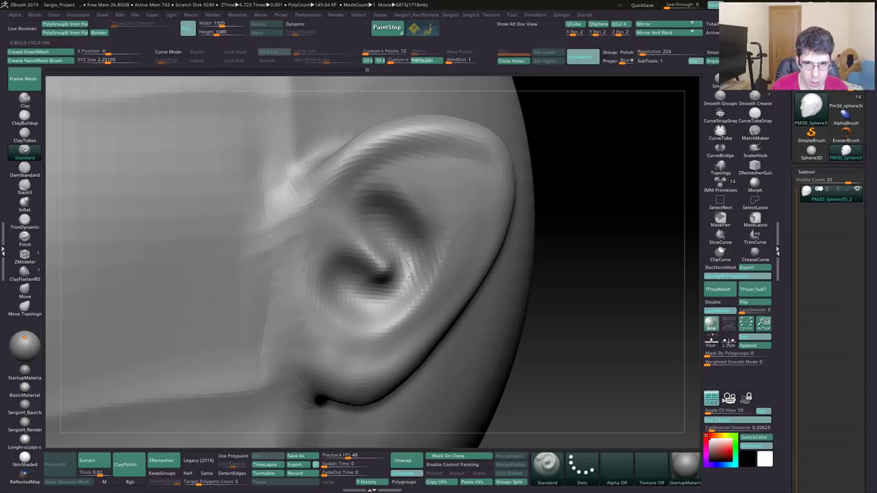
{"action": "left_click_drag", "start_coordinate": [418, 260], "coordinate": [411, 315]}
{"action": "left_click_drag", "start_coordinate": [322, 254], "coordinate": [343, 302]}
{"action": "mouse_move", "coordinate": [391, 206]}
{"action": "left_mouse_down"}
{"action": "mouse_move", "coordinate": [384, 291]}
{"action": "mouse_move", "coordinate": [363, 299]}
{"action": "left_mouse_up"}
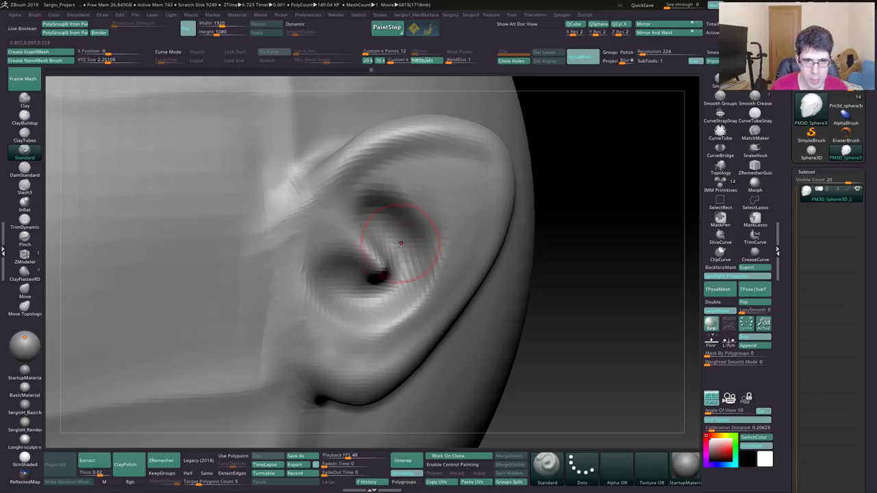
Shift-smooth the deepest part of the concha groove, then view the ear side-on.
{"action": "right_click_drag", "start_coordinate": [401, 236], "coordinate": [337, 216]}
{"action": "right_click_drag", "start_coordinate": [373, 269], "coordinate": [371, 254]}
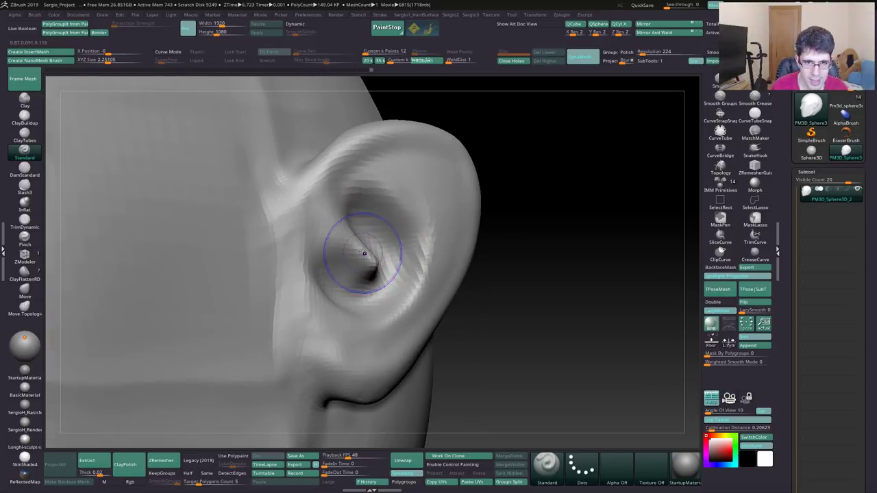
{"action": "left_click_drag", "start_coordinate": [365, 253], "coordinate": [360, 274], "text": "shift"}
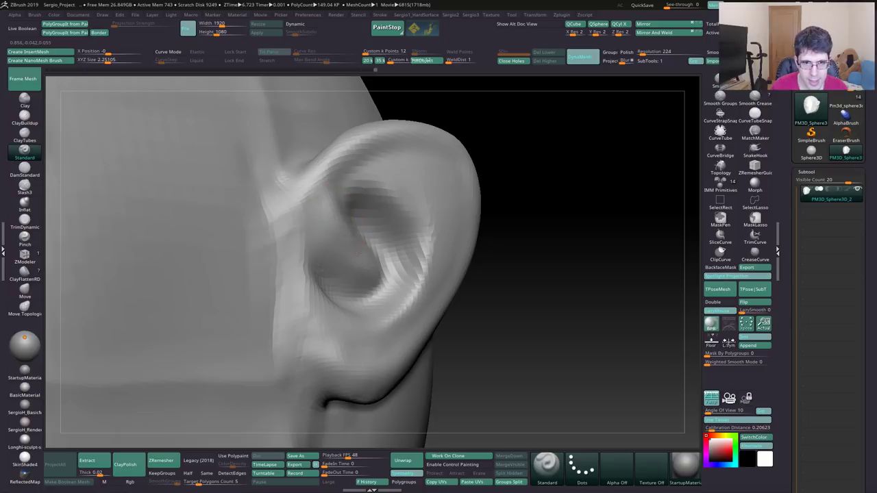
{"action": "right_click_drag", "start_coordinate": [380, 274], "coordinate": [323, 200]}
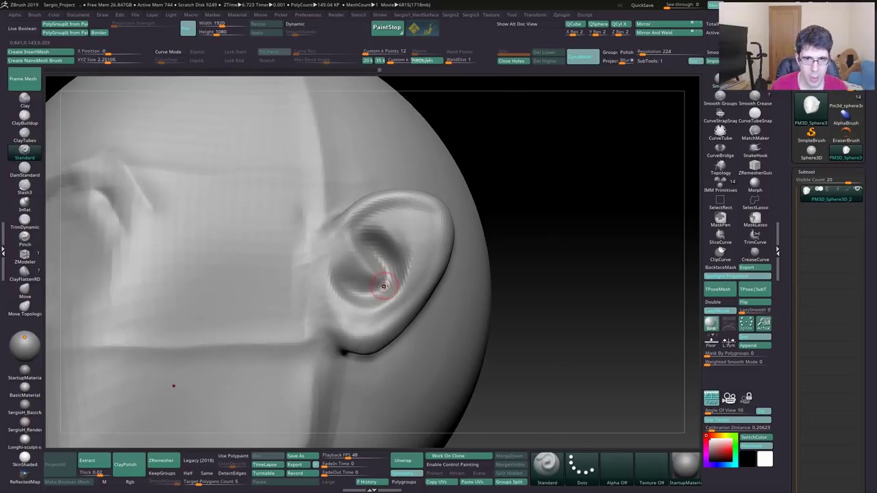
{"action": "mouse_move", "coordinate": [360, 254]}
{"action": "right_mouse_down"}
{"action": "mouse_move", "coordinate": [366, 319]}
{"action": "mouse_move", "coordinate": [393, 267]}
{"action": "right_mouse_up"}
Carve DamStandard creases along the helix rim and down the outer rim toward the lobe.
{"action": "key", "text": "b"}
{"action": "key", "text": "d"}
{"action": "key", "text": "s"}
{"action": "right_click_drag", "start_coordinate": [366, 236], "coordinate": [349, 226]}
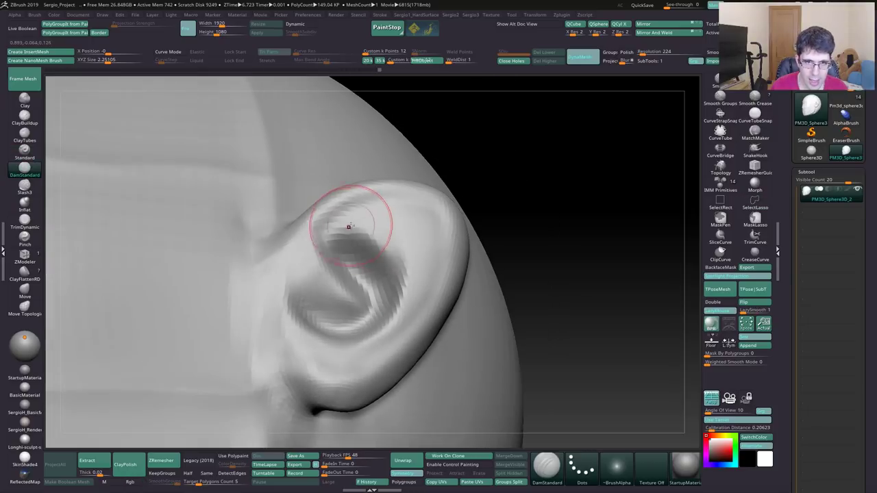
{"action": "mouse_move", "coordinate": [326, 235]}
{"action": "left_mouse_down"}
{"action": "mouse_move", "coordinate": [353, 204]}
{"action": "mouse_move", "coordinate": [398, 199]}
{"action": "mouse_move", "coordinate": [437, 242]}
{"action": "left_mouse_up"}
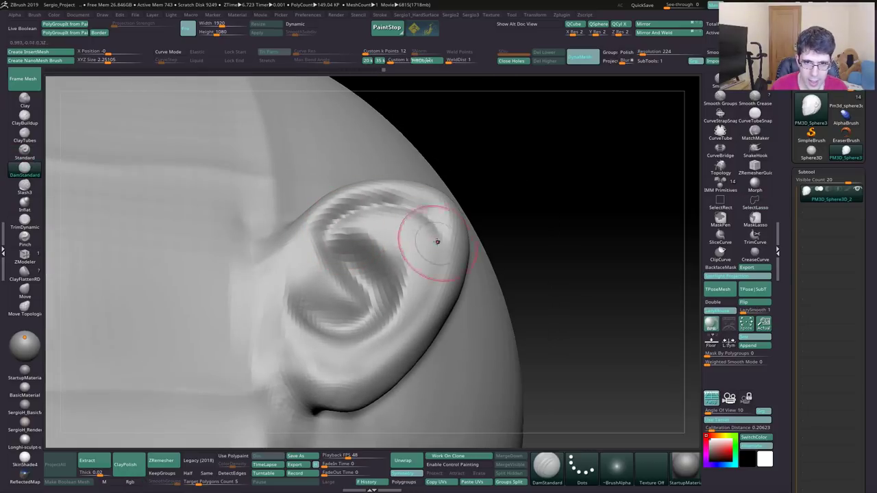
{"action": "right_click_drag", "start_coordinate": [418, 247], "coordinate": [434, 235]}
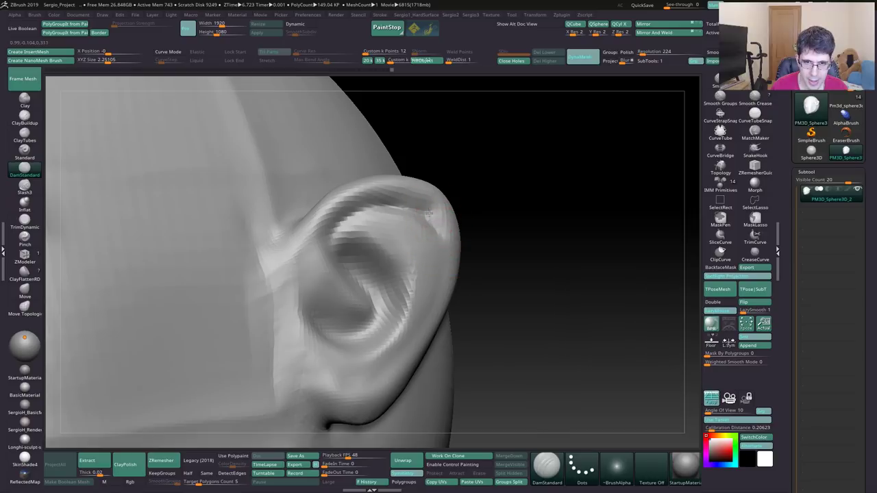
{"action": "mouse_move", "coordinate": [435, 267]}
{"action": "left_mouse_down"}
{"action": "mouse_move", "coordinate": [420, 328]}
{"action": "mouse_move", "coordinate": [378, 383]}
{"action": "left_mouse_up"}
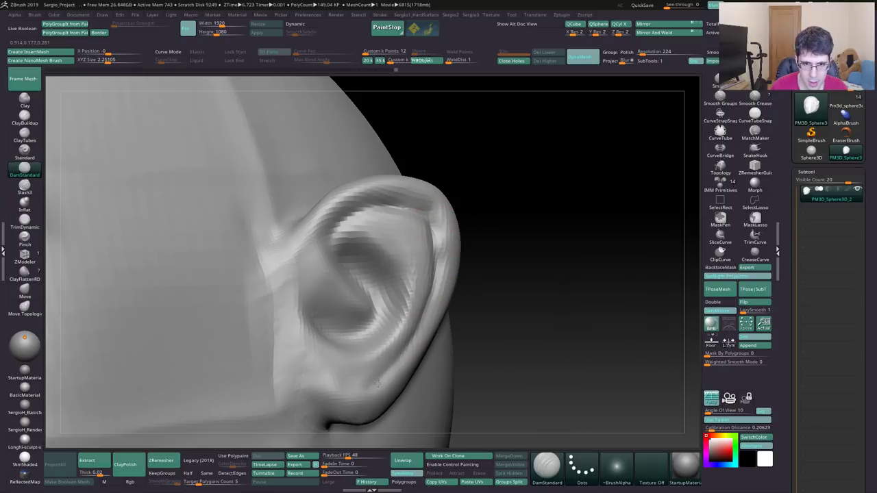
Deepen the inner helix crease and cut a stroke through the concha into it.
{"action": "left_click_drag", "start_coordinate": [402, 204], "coordinate": [348, 231]}
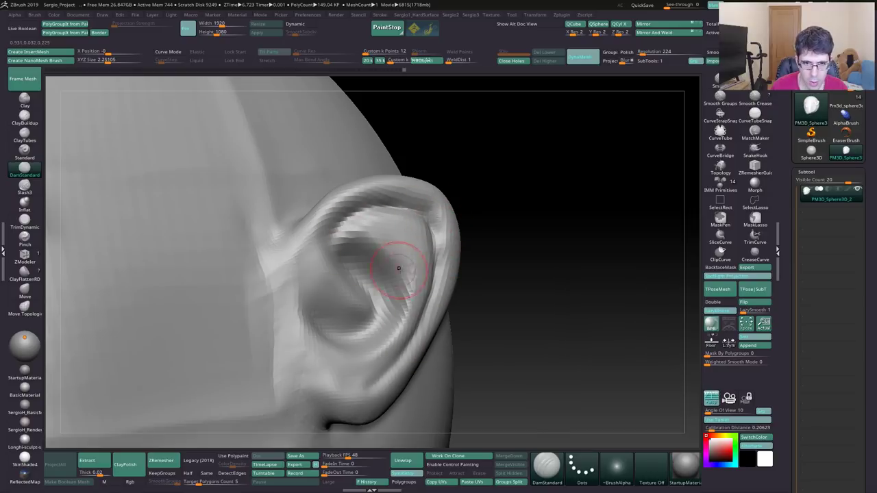
{"action": "mouse_move", "coordinate": [398, 268]}
{"action": "right_mouse_down"}
{"action": "mouse_move", "coordinate": [383, 211]}
{"action": "mouse_move", "coordinate": [349, 190]}
{"action": "right_mouse_up"}
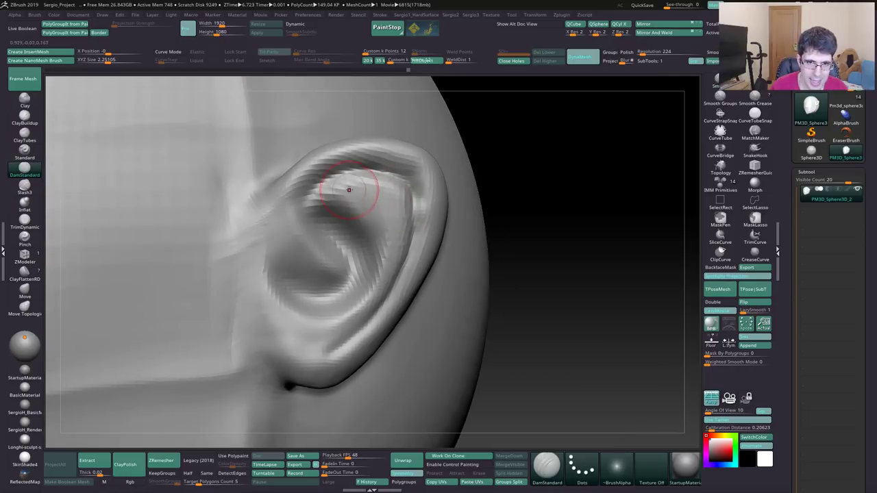
{"action": "left_click_drag", "start_coordinate": [337, 320], "coordinate": [294, 283]}
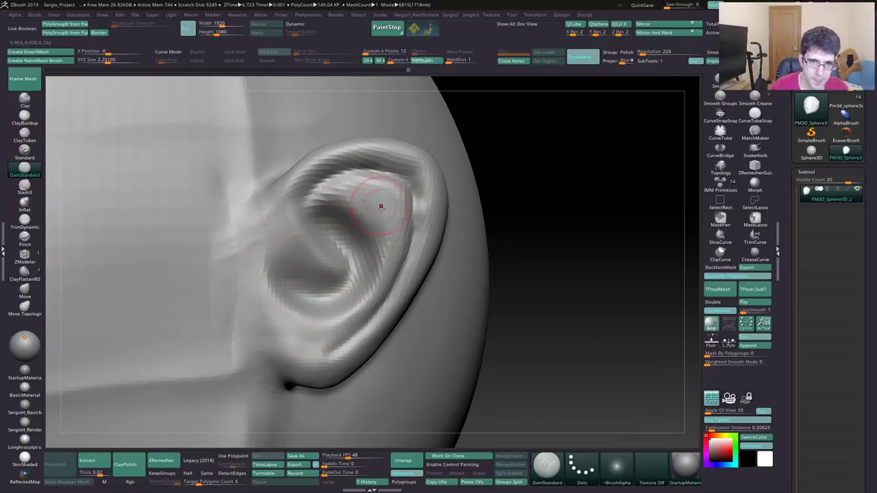
{"action": "right_click_drag", "start_coordinate": [381, 207], "coordinate": [389, 251]}
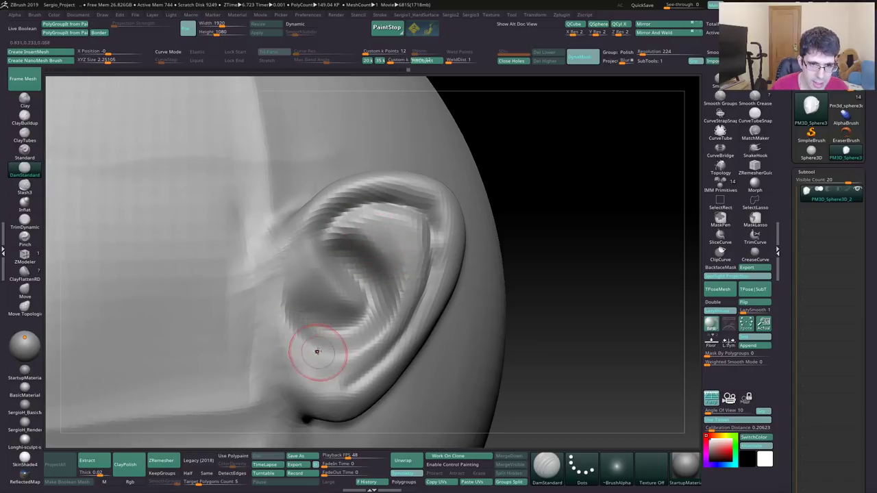
Raise a ridge at the ear's antitragus with a smaller Standard brush.
{"action": "key", "text": "b"}
{"action": "key", "text": "s"}
{"action": "key", "text": "t"}
{"action": "key", "text": "s"}
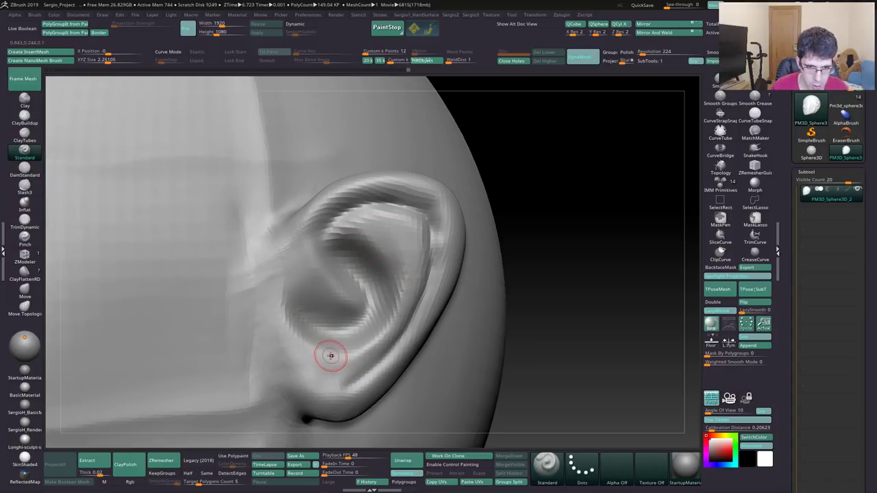
{"action": "key", "text": "p"}
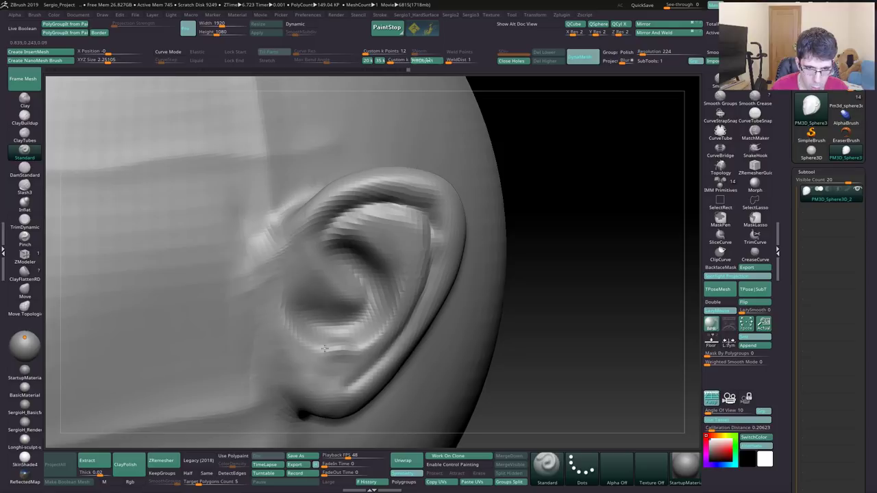
{"action": "left_click_drag", "start_coordinate": [307, 344], "coordinate": [287, 303]}
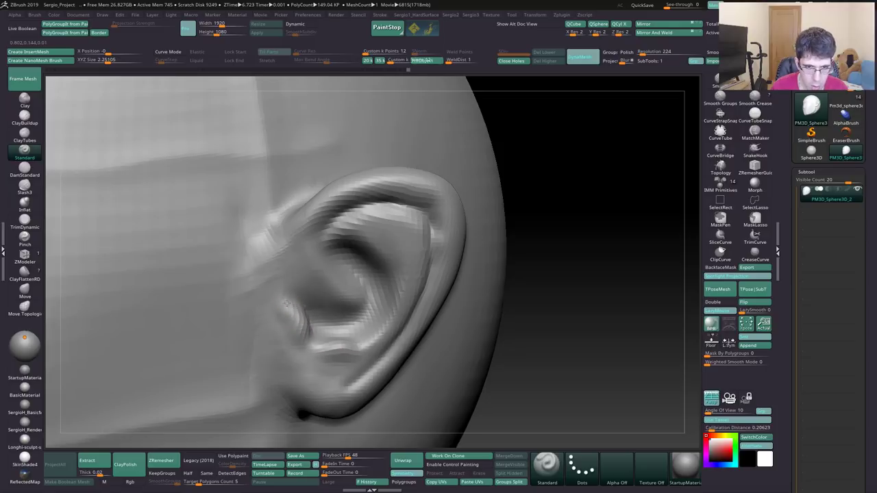
Reshape the antitragus ridge beside the concha with the Move brush.
{"action": "key", "text": "p"}
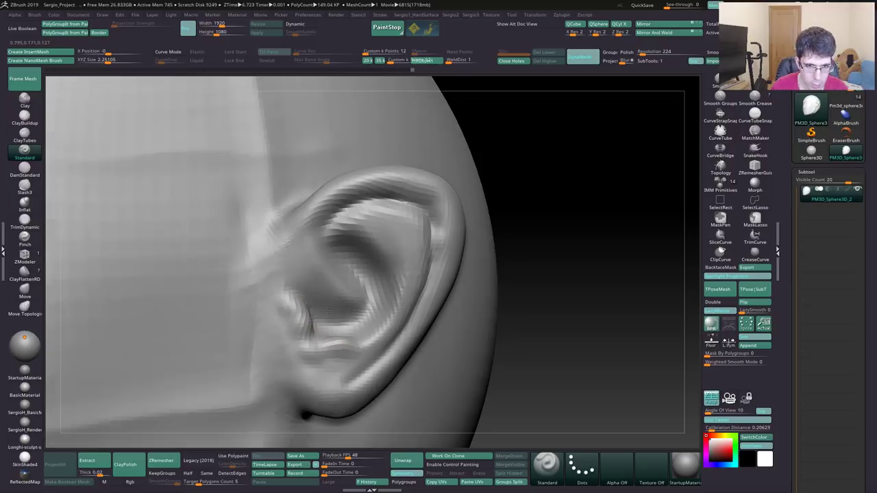
{"action": "key", "text": "b"}
{"action": "key", "text": "m"}
{"action": "key", "text": "v"}
{"action": "left_click_drag", "start_coordinate": [342, 342], "coordinate": [355, 345]}
Build up clay in the ear's upper hollow with ClayBuildup.
{"action": "key", "text": "b"}
{"action": "key", "text": "c"}
{"action": "key", "text": "b"}
{"action": "key", "text": "l"}
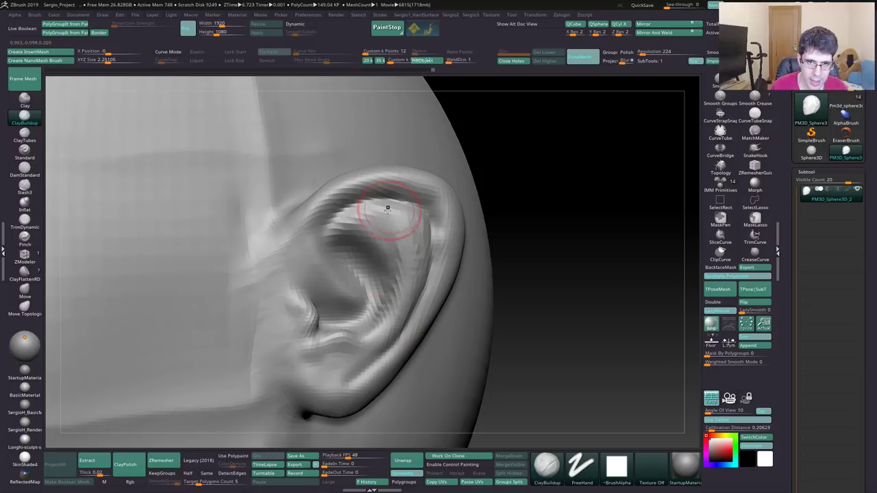
{"action": "mouse_move", "coordinate": [396, 243]}
{"action": "left_mouse_down"}
{"action": "mouse_move", "coordinate": [380, 212]}
{"action": "mouse_move", "coordinate": [348, 220]}
{"action": "mouse_move", "coordinate": [381, 288]}
{"action": "mouse_move", "coordinate": [390, 261]}
{"action": "mouse_move", "coordinate": [403, 266]}
{"action": "left_mouse_up"}
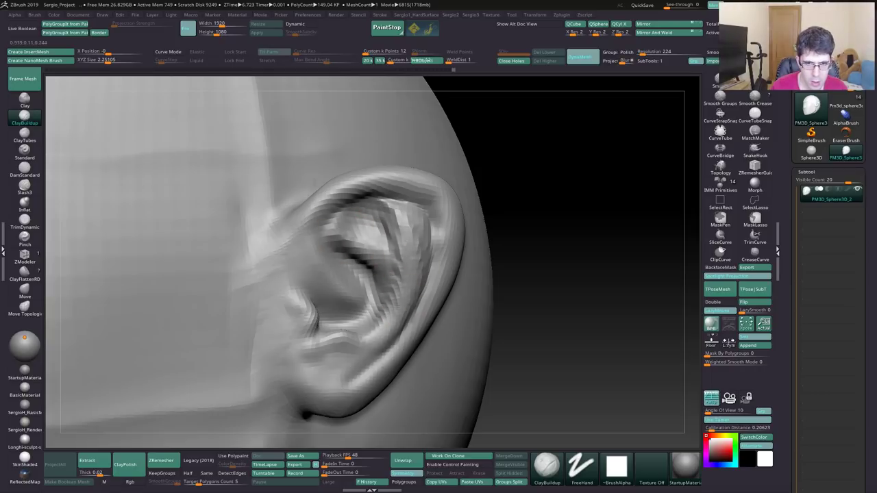
{"action": "right_click_drag", "start_coordinate": [352, 362], "coordinate": [359, 355]}
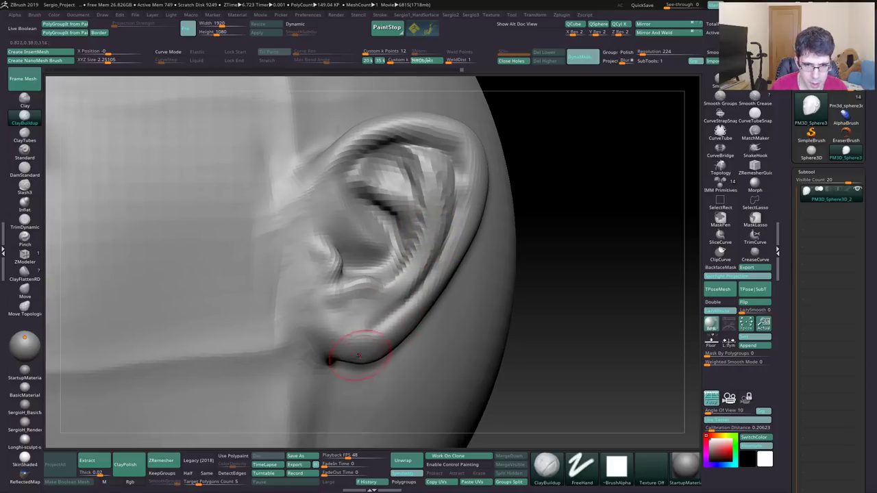
Nudge the earlobe slightly with the Move brush.
{"action": "key", "text": "b"}
{"action": "key", "text": "m"}
{"action": "key", "text": "v"}
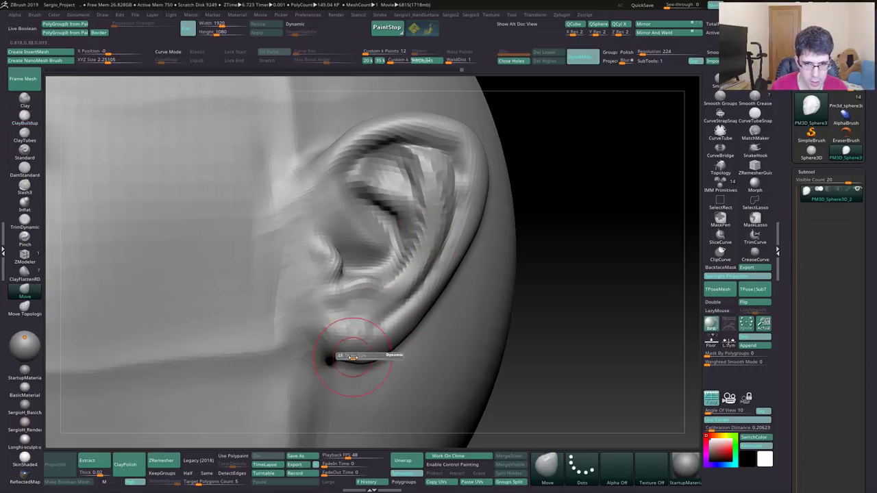
{"action": "mouse_move", "coordinate": [342, 358]}
{"action": "left_mouse_down"}
{"action": "mouse_move", "coordinate": [323, 363]}
{"action": "mouse_move", "coordinate": [355, 335]}
{"action": "left_mouse_up"}
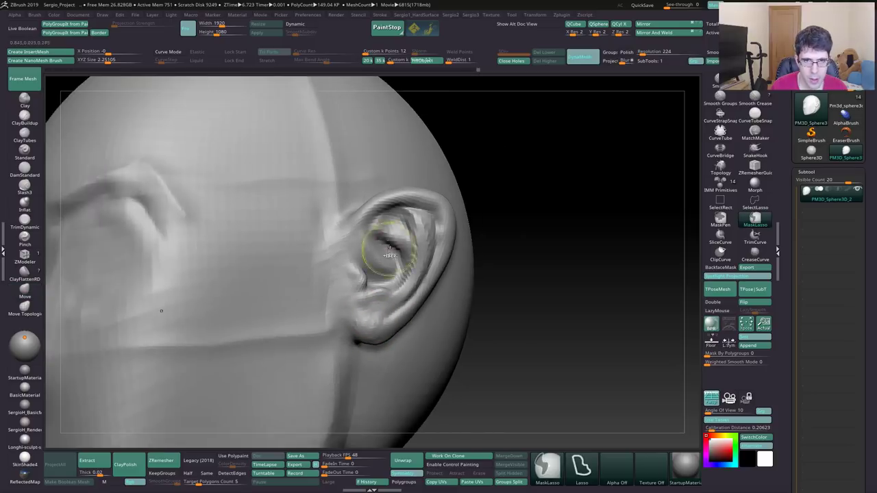
{"action": "right_click_drag", "start_coordinate": [354, 358], "coordinate": [394, 221]}
With a much larger Move brush, lift the lower ear and narrow its shape.
{"action": "key", "text": "bracketright"}
{"action": "key", "text": "bracketright"}
{"action": "key", "text": "bracketright"}
{"action": "key", "text": "bracketright"}
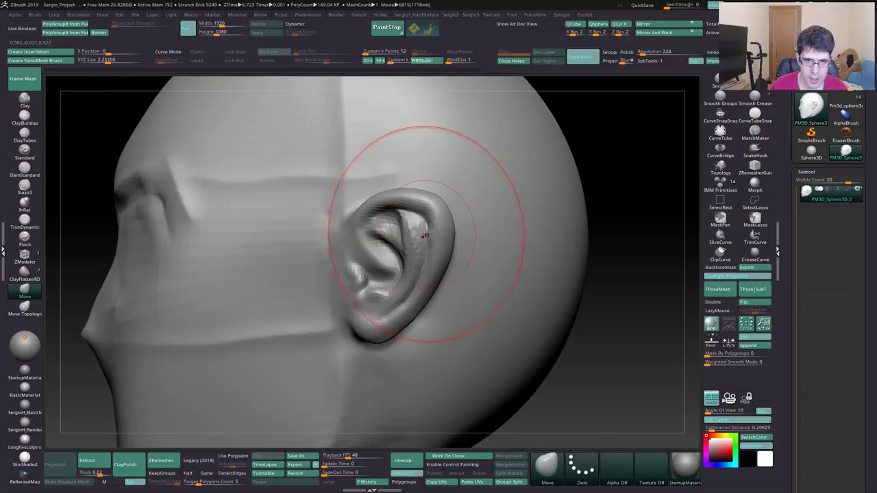
{"action": "mouse_move", "coordinate": [420, 215]}
{"action": "left_mouse_down"}
{"action": "mouse_move", "coordinate": [402, 293]}
{"action": "mouse_move", "coordinate": [376, 323]}
{"action": "mouse_move", "coordinate": [367, 353]}
{"action": "left_mouse_up"}
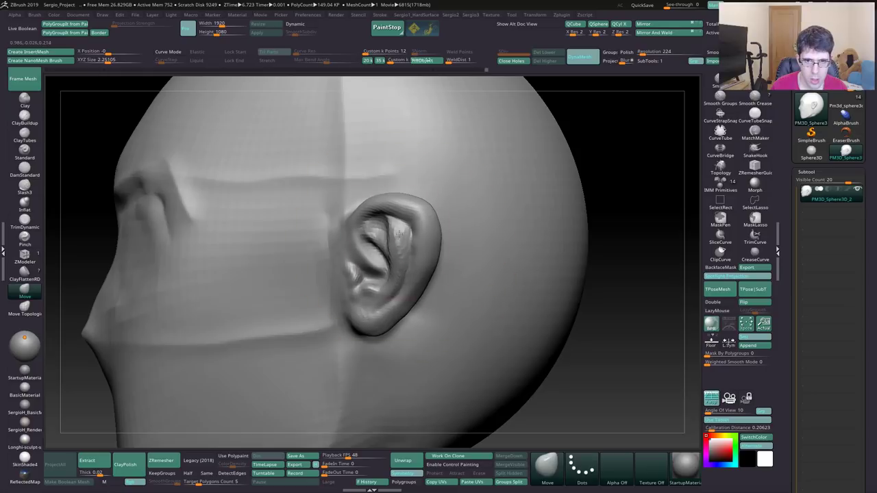
{"action": "right_click_drag", "start_coordinate": [382, 274], "coordinate": [430, 255]}
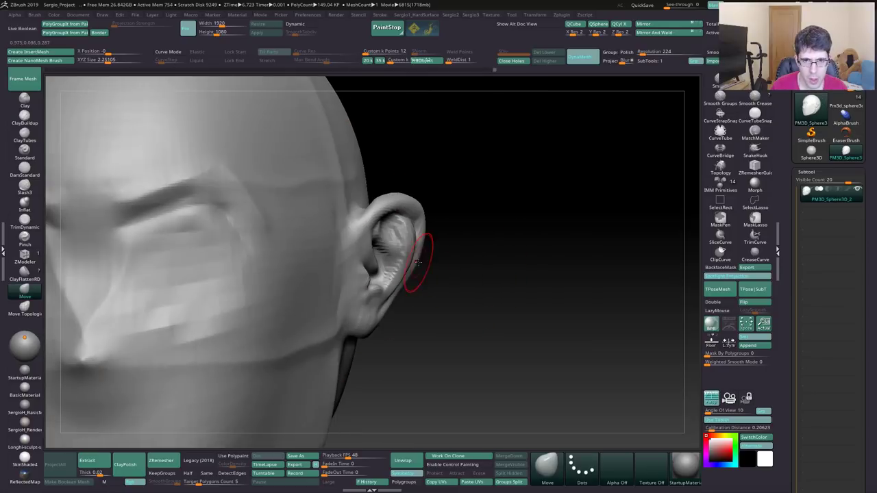
{"action": "mouse_move", "coordinate": [429, 255]}
{"action": "left_mouse_down"}
{"action": "mouse_move", "coordinate": [397, 274]}
{"action": "mouse_move", "coordinate": [388, 317]}
{"action": "left_mouse_up"}
{"action": "mouse_move", "coordinate": [388, 317]}
{"action": "right_mouse_down"}
{"action": "mouse_move", "coordinate": [411, 220]}
{"action": "mouse_move", "coordinate": [422, 211]}
{"action": "right_mouse_up"}
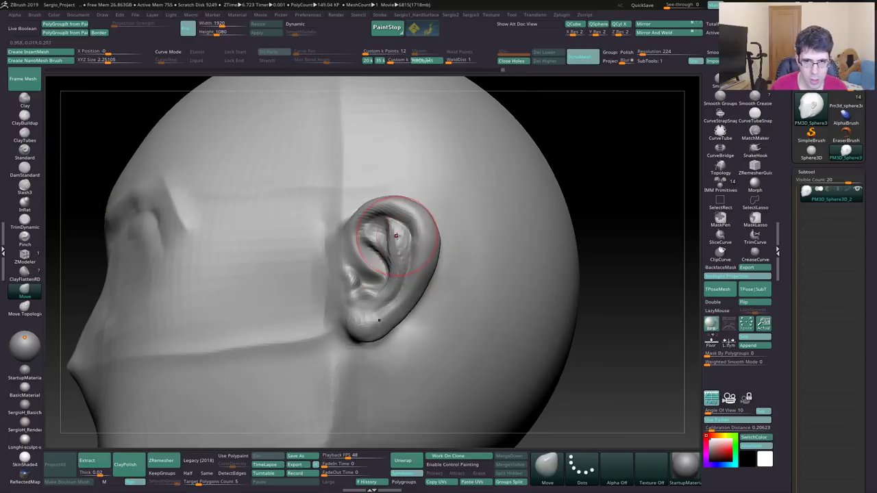
{"action": "mouse_move", "coordinate": [422, 243]}
{"action": "right_mouse_down"}
{"action": "mouse_move", "coordinate": [416, 288]}
{"action": "mouse_move", "coordinate": [422, 222]}
{"action": "mouse_move", "coordinate": [448, 251]}
{"action": "right_mouse_up"}
Add ClayBuildup strokes along the ear's front edge and inner ridge.
{"action": "key", "text": "b"}
{"action": "key", "text": "c"}
{"action": "key", "text": "b"}
{"action": "key", "text": "s"}
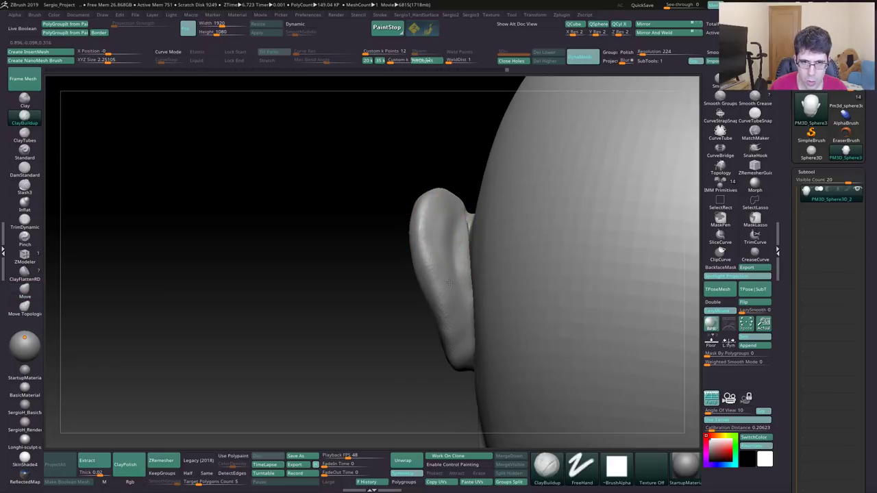
{"action": "left_click_drag", "start_coordinate": [450, 283], "coordinate": [435, 206]}
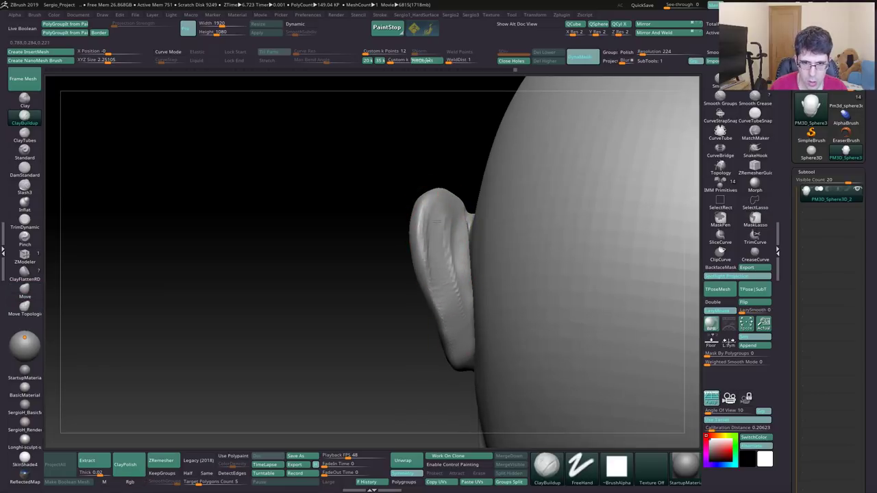
{"action": "right_click_drag", "start_coordinate": [451, 237], "coordinate": [459, 230]}
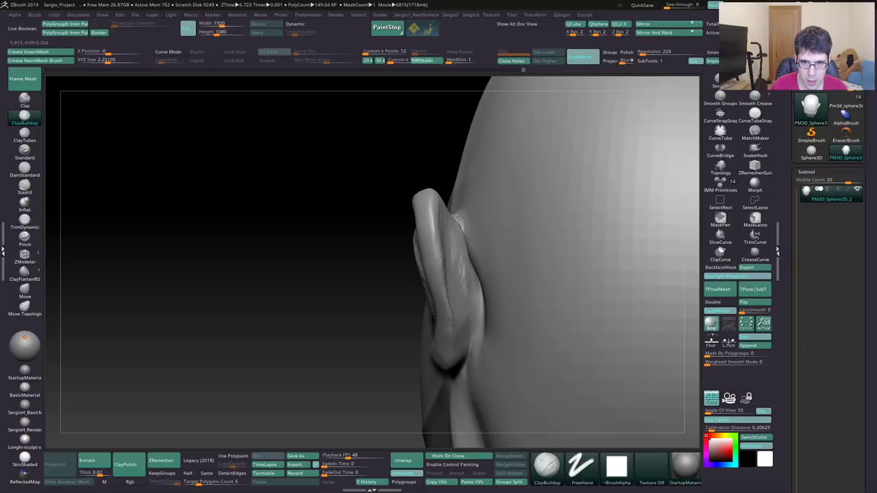
{"action": "left_click_drag", "start_coordinate": [471, 280], "coordinate": [470, 263]}
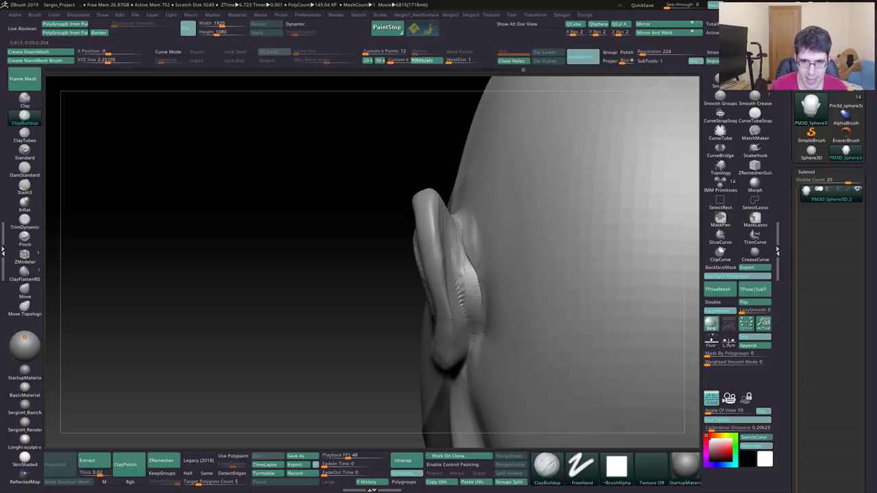
{"action": "mouse_move", "coordinate": [467, 287]}
{"action": "right_mouse_down"}
{"action": "mouse_move", "coordinate": [464, 229]}
{"action": "mouse_move", "coordinate": [478, 233]}
{"action": "mouse_move", "coordinate": [460, 254]}
{"action": "mouse_move", "coordinate": [457, 278]}
{"action": "mouse_move", "coordinate": [432, 271]}
{"action": "right_mouse_up"}
Switch to the Move brush and turn the ear to face the viewer.
{"action": "key", "text": "b"}
{"action": "key", "text": "m"}
{"action": "key", "text": "v"}
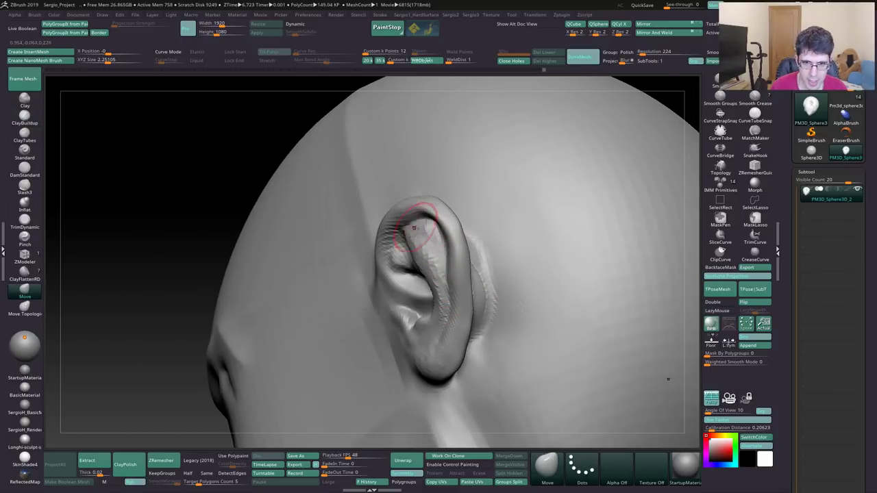
{"action": "mouse_move", "coordinate": [414, 228]}
{"action": "right_mouse_down"}
{"action": "mouse_move", "coordinate": [401, 231]}
{"action": "mouse_move", "coordinate": [433, 246]}
{"action": "mouse_move", "coordinate": [442, 269]}
{"action": "right_mouse_up"}
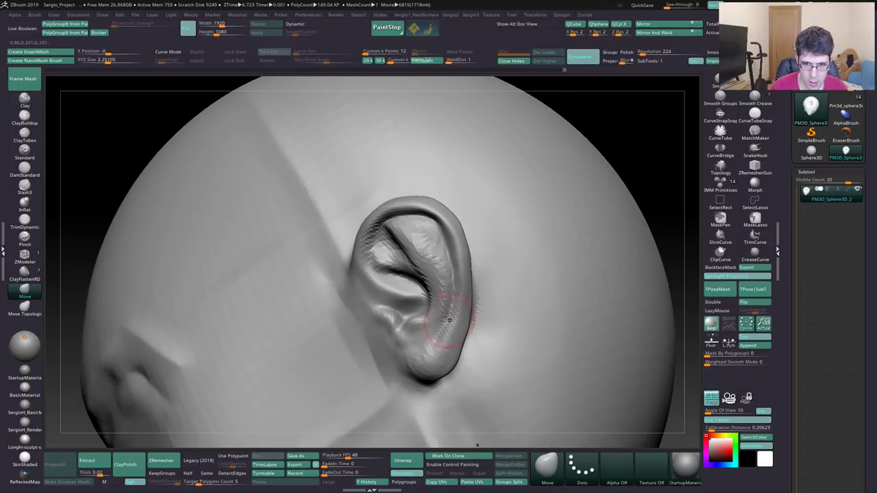
{"action": "right_click_drag", "start_coordinate": [447, 344], "coordinate": [446, 333]}
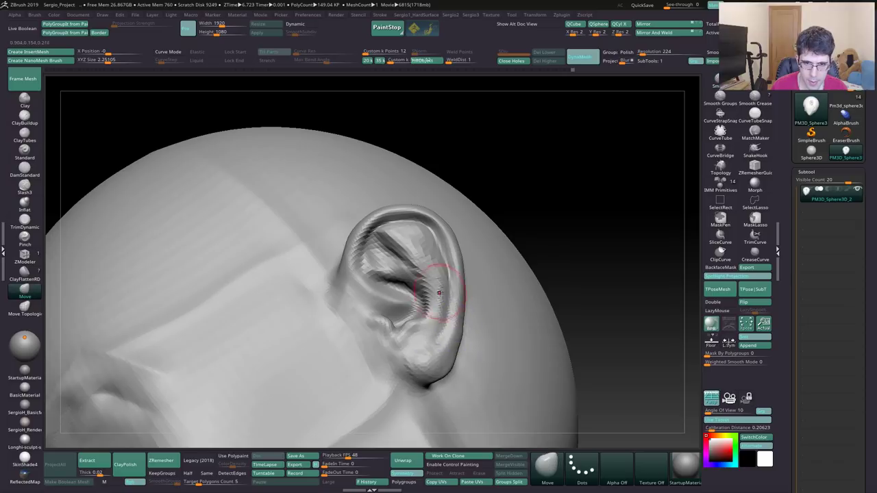
{"action": "right_click_drag", "start_coordinate": [427, 284], "coordinate": [434, 331]}
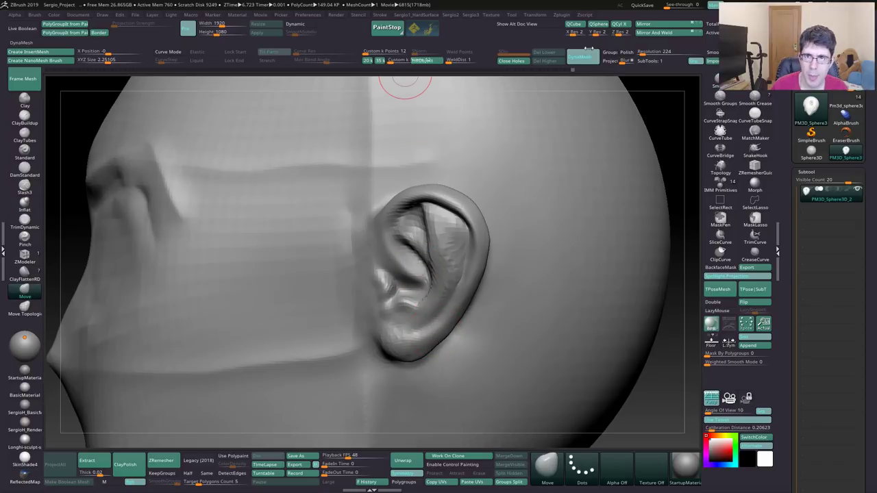
Re-carve the crease inside the upper helix and re-sculpt the concha and antitragus.
{"action": "key", "text": "ctrl"}
{"action": "type", "text": "312"}
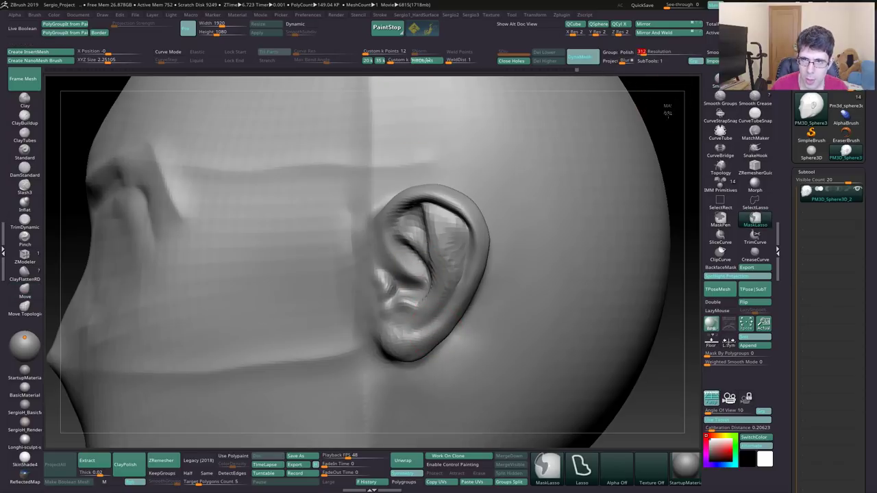
{"action": "mouse_move", "coordinate": [622, 146]}
{"action": "right_mouse_down"}
{"action": "mouse_move", "coordinate": [505, 320]}
{"action": "mouse_move", "coordinate": [471, 200]}
{"action": "mouse_move", "coordinate": [493, 205]}
{"action": "right_mouse_up"}
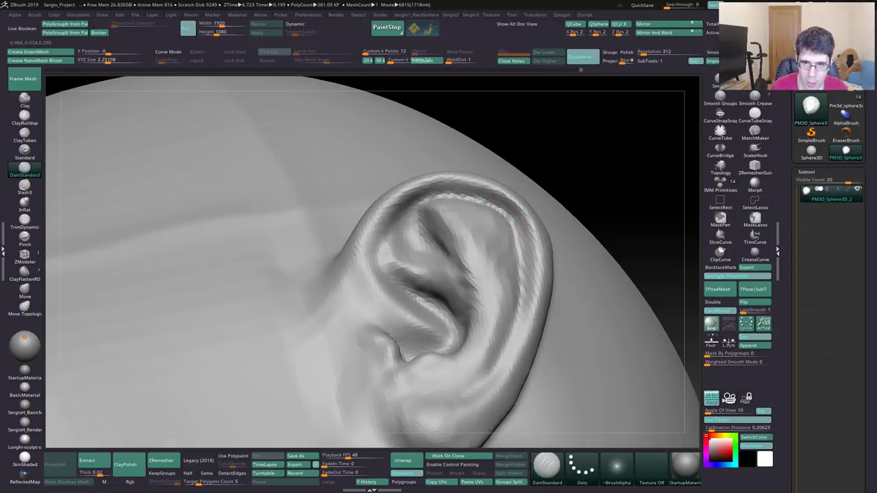
{"action": "mouse_move", "coordinate": [401, 231]}
{"action": "left_mouse_down"}
{"action": "mouse_move", "coordinate": [402, 220]}
{"action": "mouse_move", "coordinate": [374, 259]}
{"action": "left_mouse_up"}
{"action": "right_click_drag", "start_coordinate": [401, 273], "coordinate": [390, 241]}
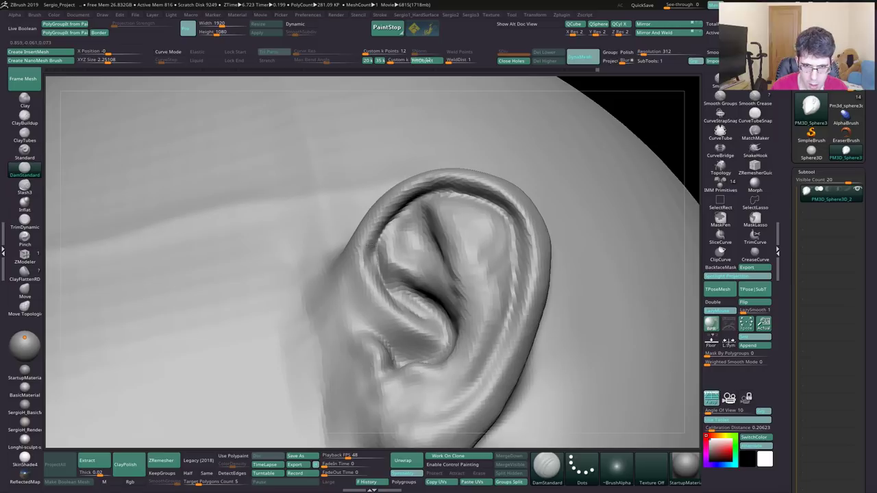
{"action": "right_click_drag", "start_coordinate": [392, 314], "coordinate": [377, 288]}
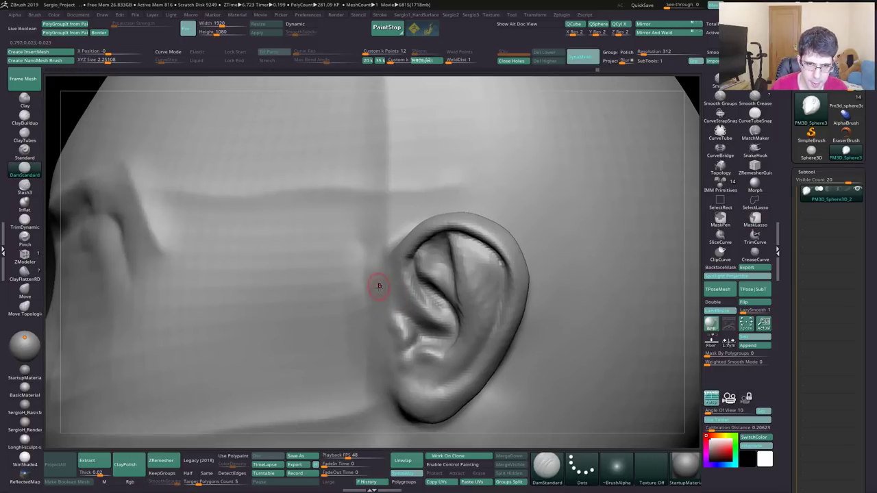
{"action": "left_click_drag", "start_coordinate": [414, 302], "coordinate": [437, 339]}
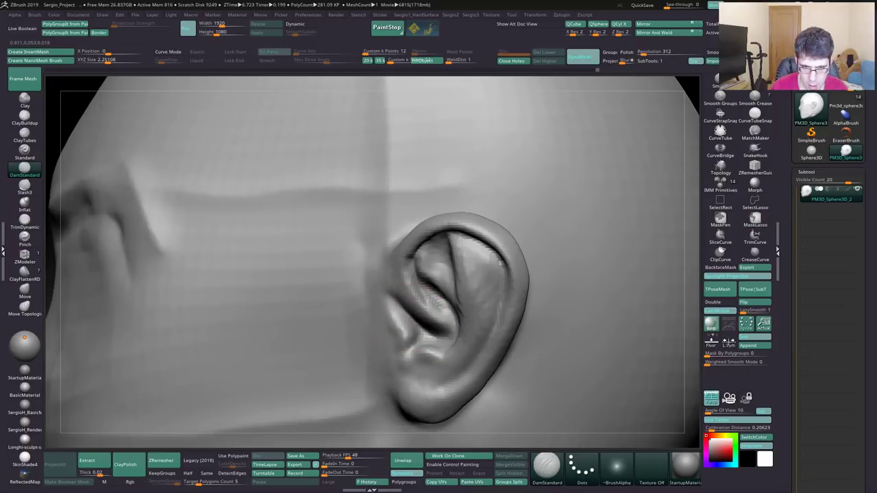
{"action": "mouse_move", "coordinate": [447, 334]}
{"action": "right_mouse_down"}
{"action": "mouse_move", "coordinate": [425, 322]}
{"action": "mouse_move", "coordinate": [420, 330]}
{"action": "mouse_move", "coordinate": [416, 311]}
{"action": "right_mouse_up"}
Add a crease line and small ClayBuildup strokes in the concha, then zoom out.
{"action": "key", "text": "b"}
{"action": "key", "text": "c"}
{"action": "key", "text": "b"}
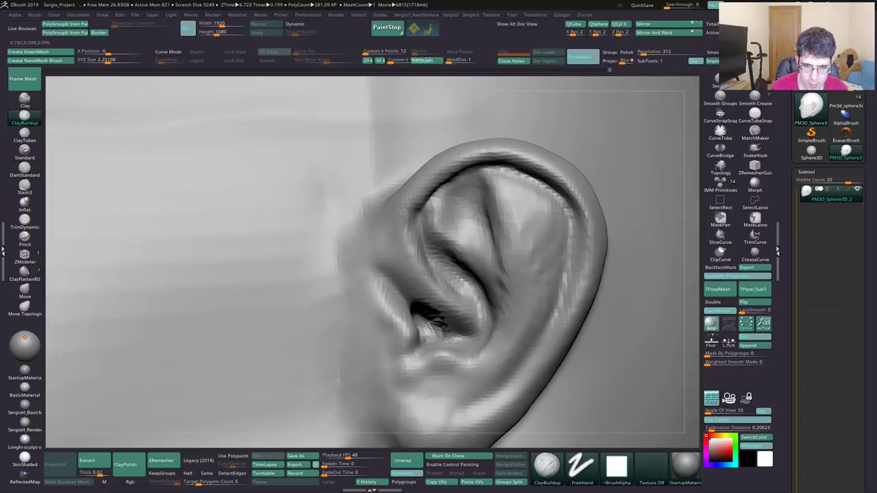
{"action": "left_click_drag", "start_coordinate": [449, 340], "coordinate": [435, 348]}
{"action": "right_click_drag", "start_coordinate": [425, 334], "coordinate": [453, 338]}
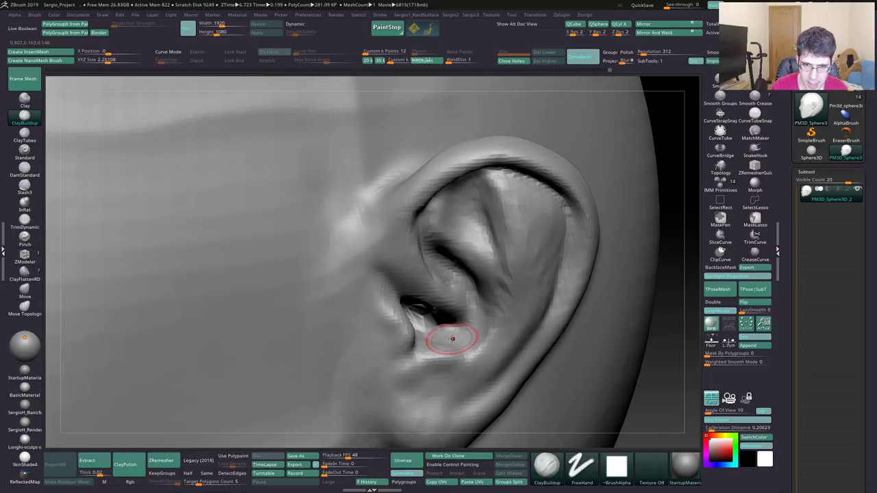
{"action": "left_click_drag", "start_coordinate": [452, 331], "coordinate": [468, 322]}
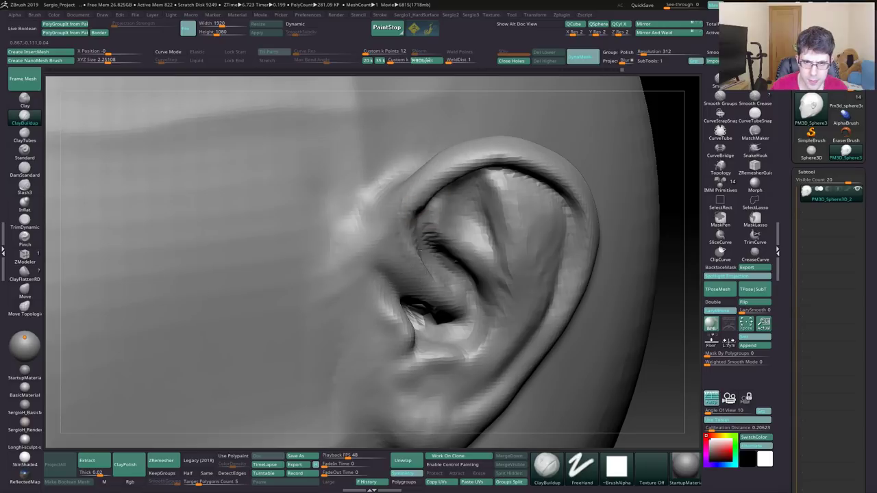
{"action": "key", "text": "b"}
{"action": "key", "text": "m"}
{"action": "key", "text": "v"}
{"action": "mouse_move", "coordinate": [435, 278]}
{"action": "right_mouse_down"}
{"action": "mouse_move", "coordinate": [417, 219]}
{"action": "mouse_move", "coordinate": [421, 231]}
{"action": "right_mouse_up"}
Pull the tragus and inner ear into shape with the Move brush, zooming onto the ear canal.
{"action": "right_click_drag", "start_coordinate": [432, 262], "coordinate": [419, 250]}
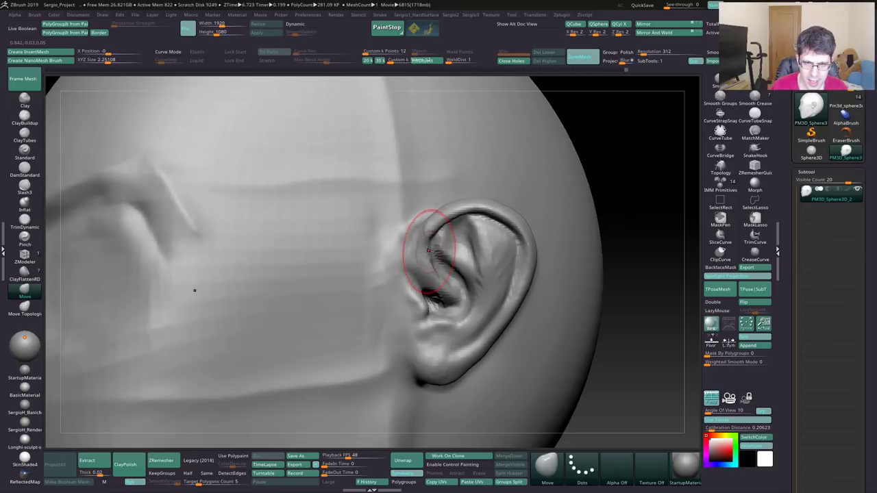
{"action": "key", "text": "s"}
{"action": "key", "text": "b"}
{"action": "key", "text": "c"}
{"action": "key", "text": "b"}
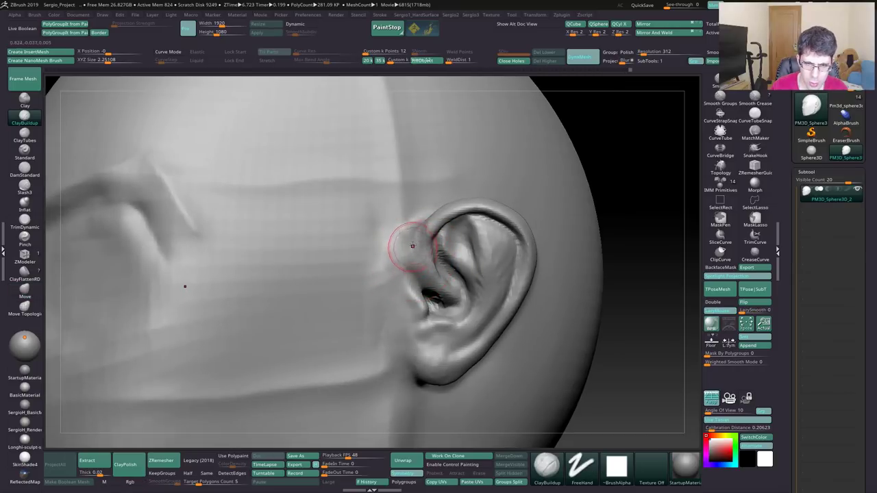
{"action": "key", "text": "b"}
{"action": "key", "text": "m"}
{"action": "key", "text": "v"}
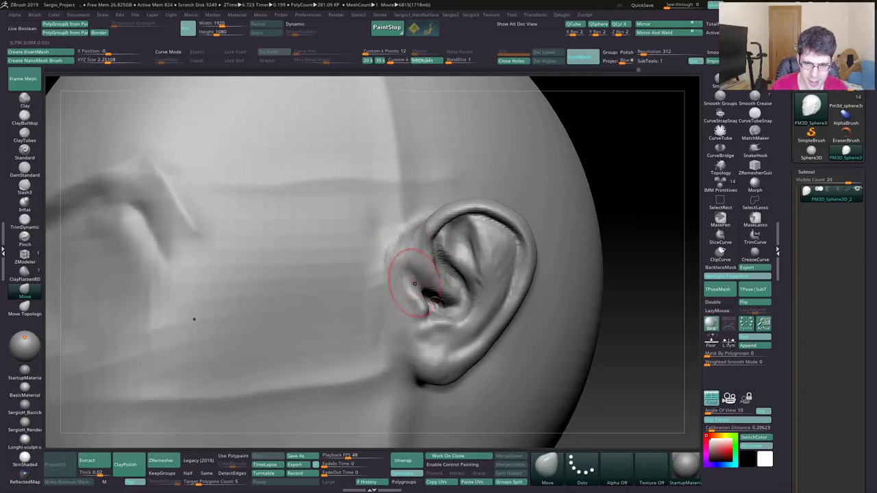
{"action": "left_click_drag", "start_coordinate": [414, 283], "coordinate": [420, 273]}
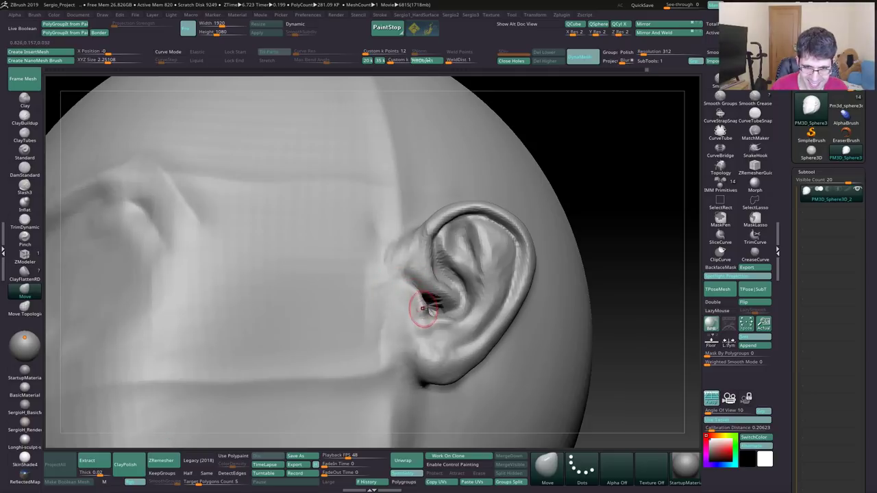
{"action": "mouse_move", "coordinate": [420, 303]}
{"action": "right_mouse_down", "text": "ctrl"}
{"action": "mouse_move", "coordinate": [431, 335]}
{"action": "mouse_move", "coordinate": [420, 333]}
{"action": "right_mouse_up", "text": "ctrl"}
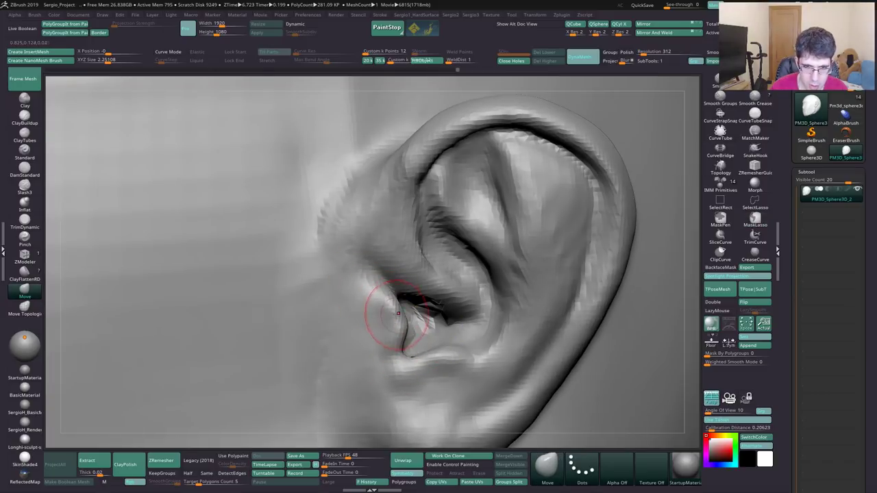
{"action": "right_click_drag", "start_coordinate": [464, 372], "coordinate": [454, 369], "text": "shift"}
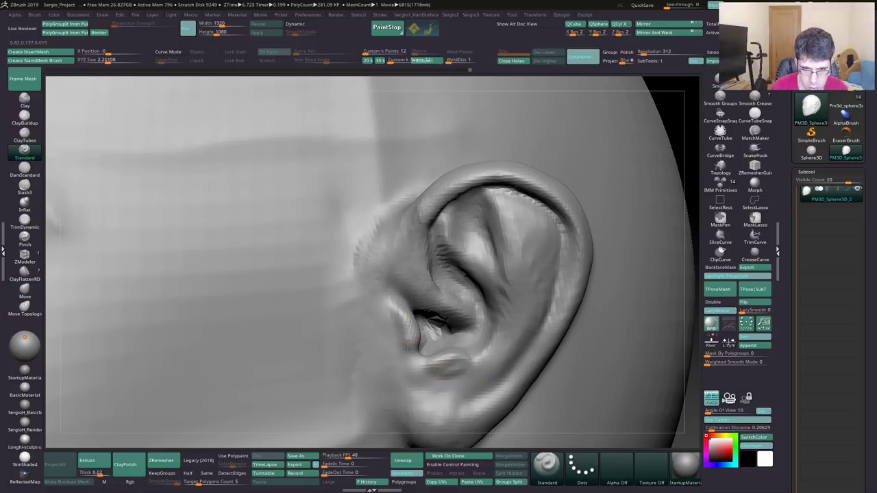
Smooth the tragus and lobe area, then set up a smaller Move brush for the lower ear.
{"action": "left_click_drag", "start_coordinate": [422, 374], "coordinate": [443, 384]}
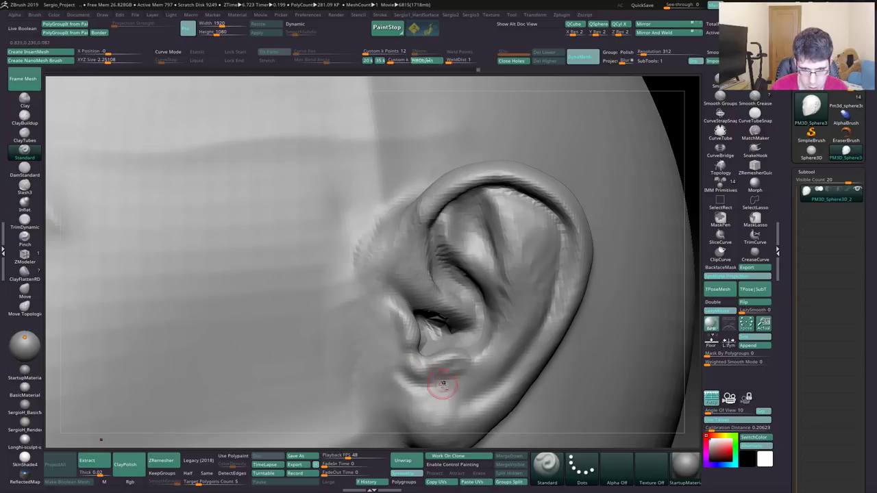
{"action": "right_click_drag", "start_coordinate": [443, 380], "coordinate": [410, 334], "text": "shift"}
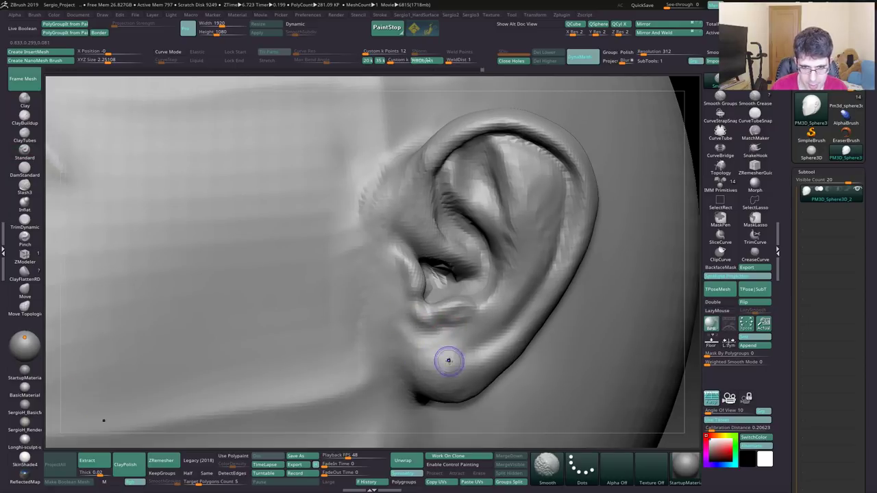
{"action": "key", "text": "shift"}
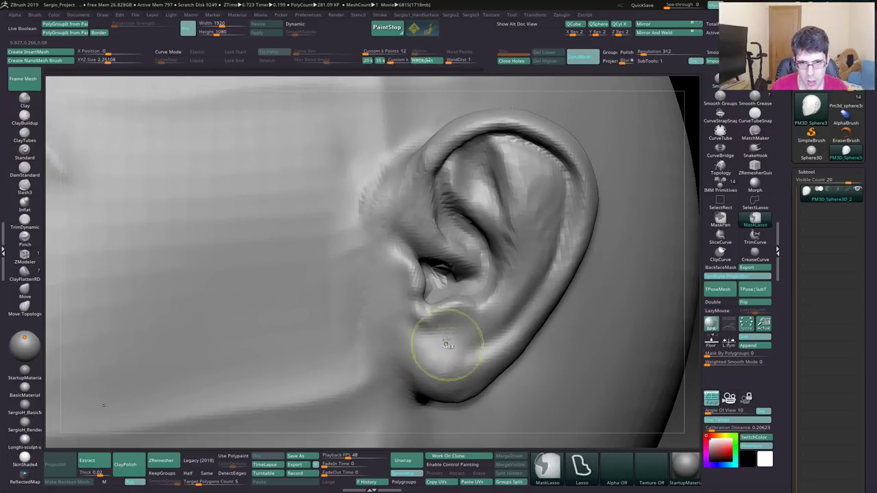
{"action": "right_click_drag", "start_coordinate": [446, 345], "coordinate": [422, 313]}
{"action": "key", "text": "b"}
{"action": "key", "text": "m"}
{"action": "key", "text": "v"}
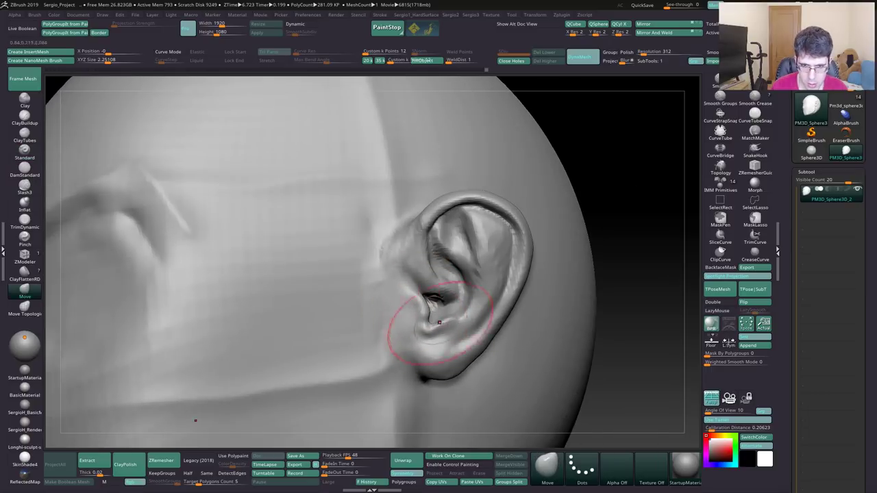
{"action": "key", "text": "s"}
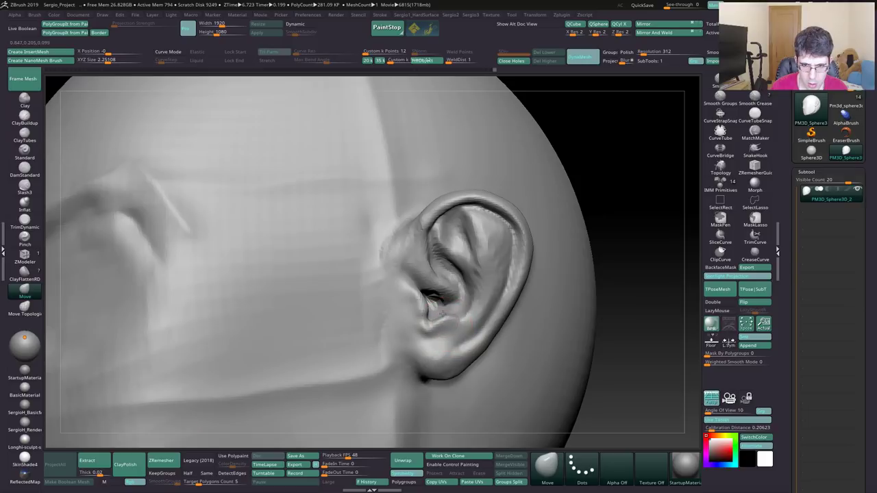
{"action": "mouse_move", "coordinate": [466, 309]}
{"action": "right_mouse_down"}
{"action": "mouse_move", "coordinate": [480, 235]}
{"action": "mouse_move", "coordinate": [445, 235]}
{"action": "right_mouse_up"}
{"action": "key", "text": "b"}
{"action": "key", "text": "c"}
{"action": "key", "text": "b"}
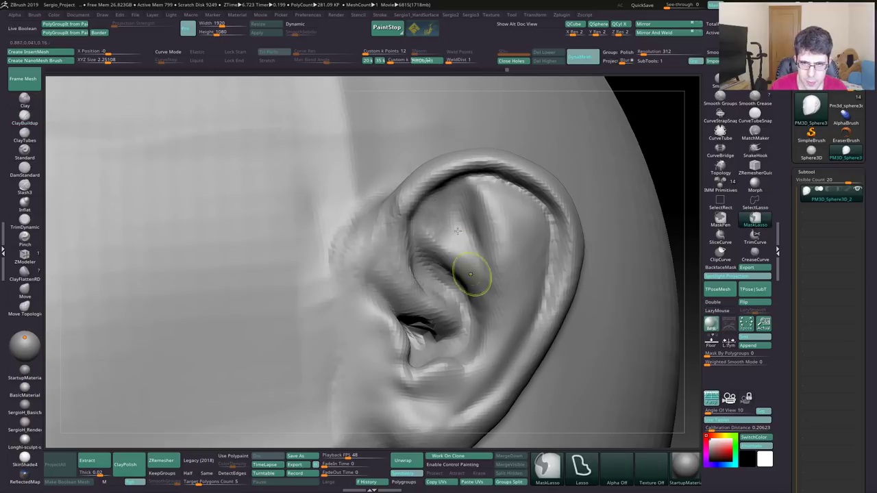
Shift the ear's rim, tragus and lobe with a large Move brush.
{"action": "mouse_move", "coordinate": [470, 274]}
{"action": "right_mouse_down", "text": "ctrl"}
{"action": "mouse_move", "coordinate": [470, 265]}
{"action": "mouse_move", "coordinate": [475, 304]}
{"action": "mouse_move", "coordinate": [416, 258]}
{"action": "mouse_move", "coordinate": [407, 237]}
{"action": "right_mouse_up", "text": "ctrl"}
{"action": "key", "text": "b"}
{"action": "key", "text": "m"}
{"action": "key", "text": "v"}
{"action": "key", "text": "bracketright"}
{"action": "key", "text": "bracketright"}
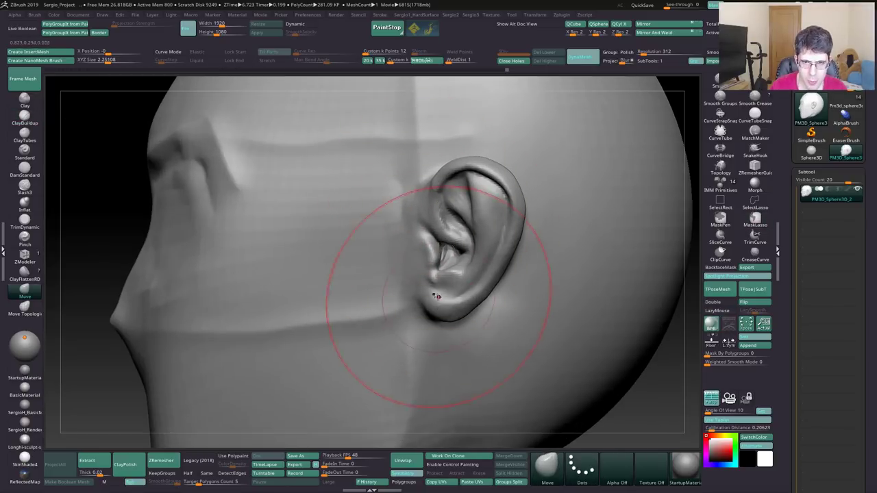
{"action": "left_click_drag", "start_coordinate": [424, 204], "coordinate": [480, 255]}
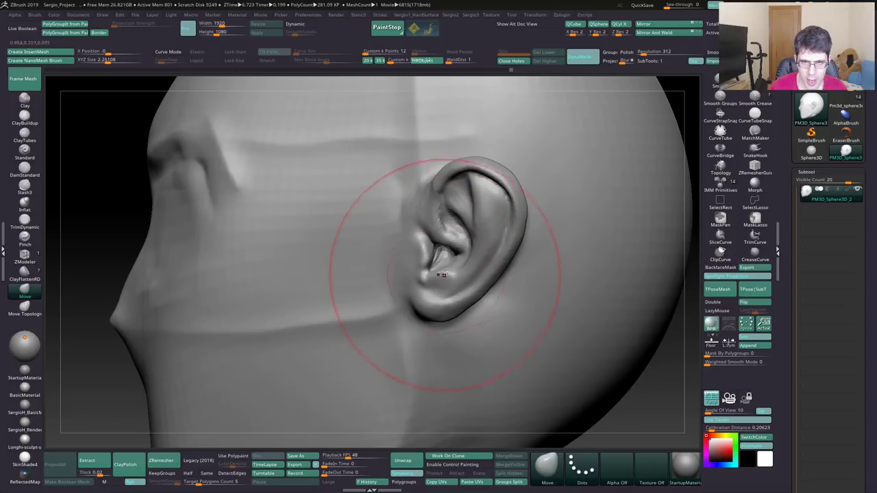
{"action": "key", "text": "bracketleft"}
{"action": "key", "text": "bracketleft"}
{"action": "key", "text": "bracketleft"}
{"action": "key", "text": "shift"}
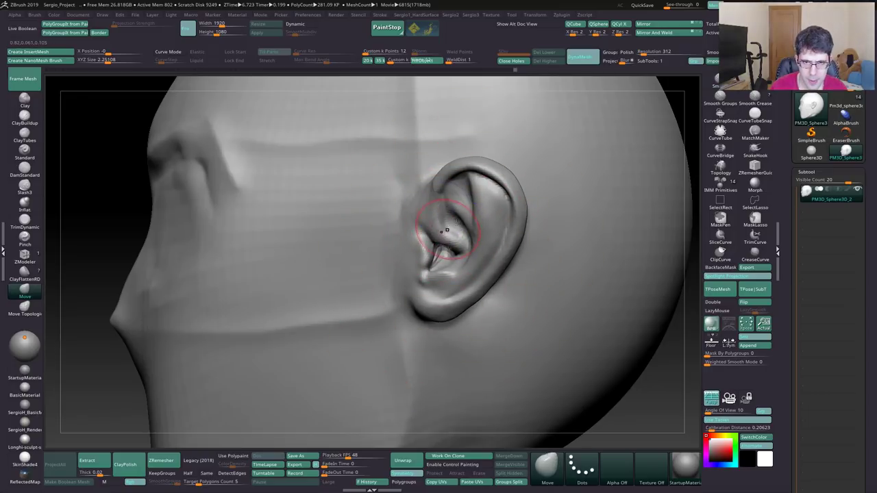
{"action": "right_click_drag", "start_coordinate": [427, 210], "coordinate": [255, 279]}
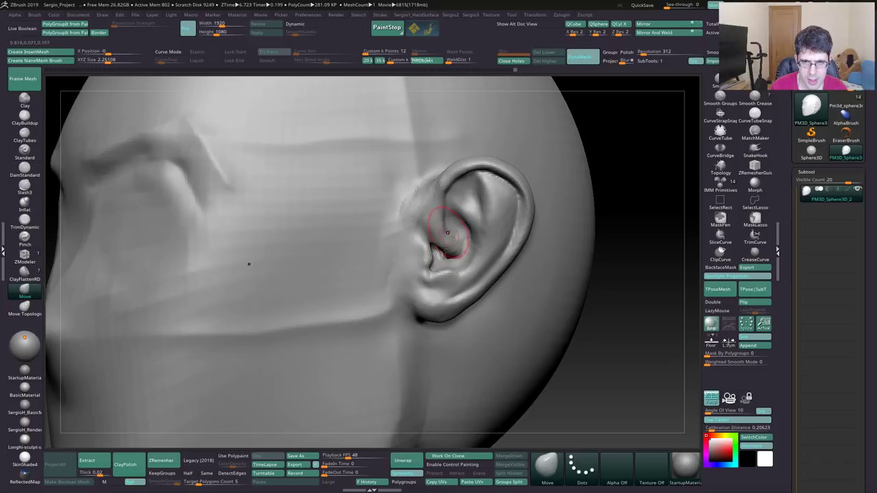
Smooth the striated inner-ear folds.
{"action": "key", "text": "b"}
{"action": "key", "text": "d"}
{"action": "key", "text": "s"}
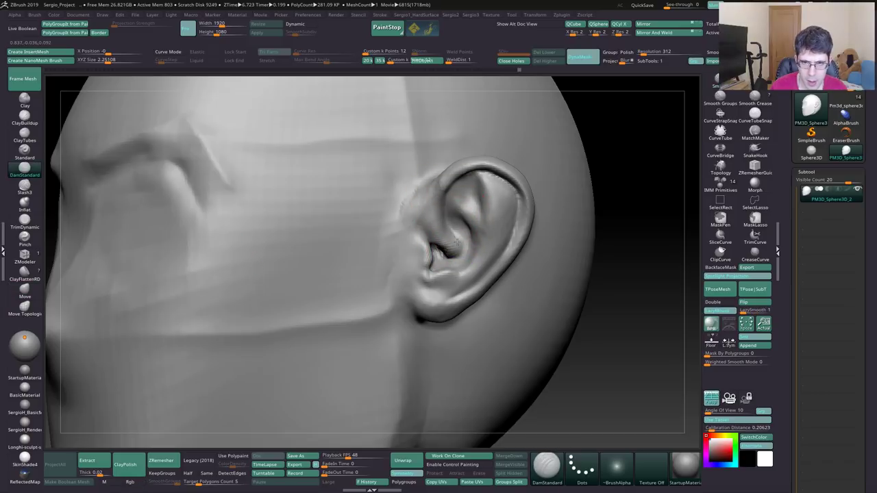
{"action": "key", "text": "b"}
{"action": "key", "text": "c"}
{"action": "key", "text": "b"}
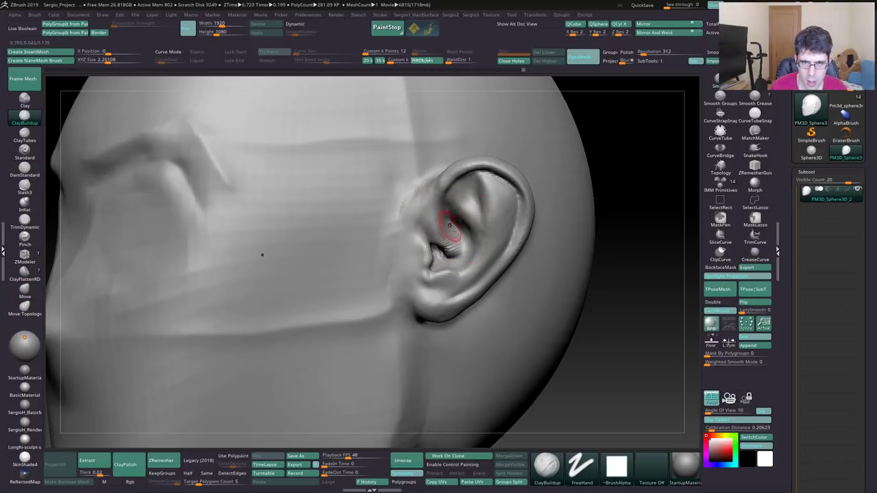
{"action": "right_click_drag", "start_coordinate": [458, 236], "coordinate": [425, 239], "text": "shift"}
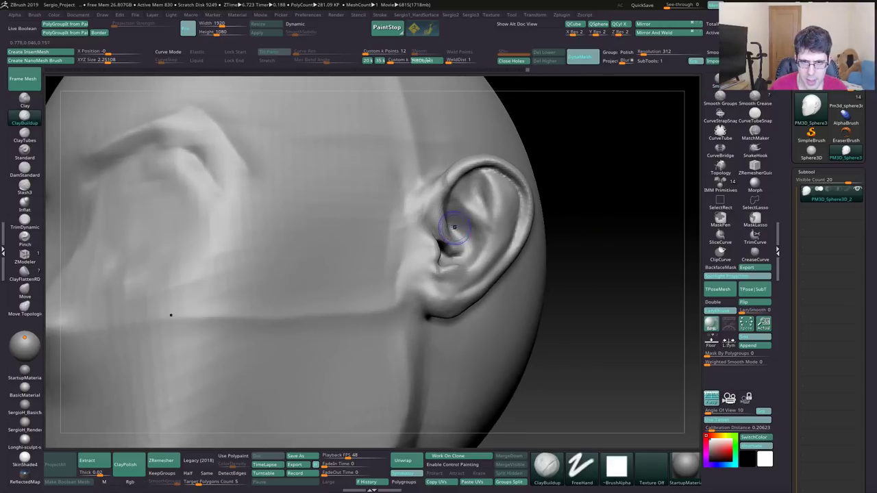
{"action": "left_click_drag", "start_coordinate": [454, 235], "coordinate": [467, 250], "text": "shift"}
{"action": "right_click_drag", "start_coordinate": [467, 250], "coordinate": [428, 237]}
Build a clay ridge down the front of the ear where it meets the cheek.
{"action": "key", "text": "b"}
{"action": "key", "text": "d"}
{"action": "key", "text": "s"}
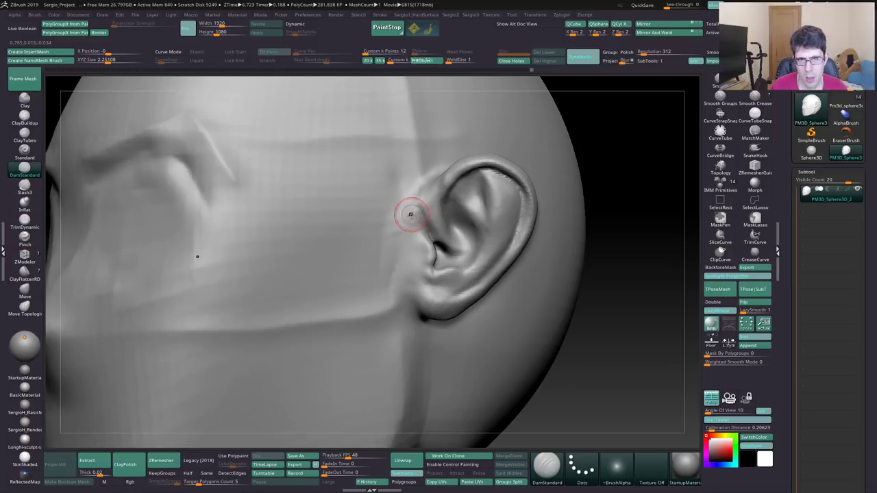
{"action": "key", "text": "b"}
{"action": "key", "text": "c"}
{"action": "key", "text": "b"}
{"action": "left_click_drag", "start_coordinate": [416, 193], "coordinate": [396, 264]}
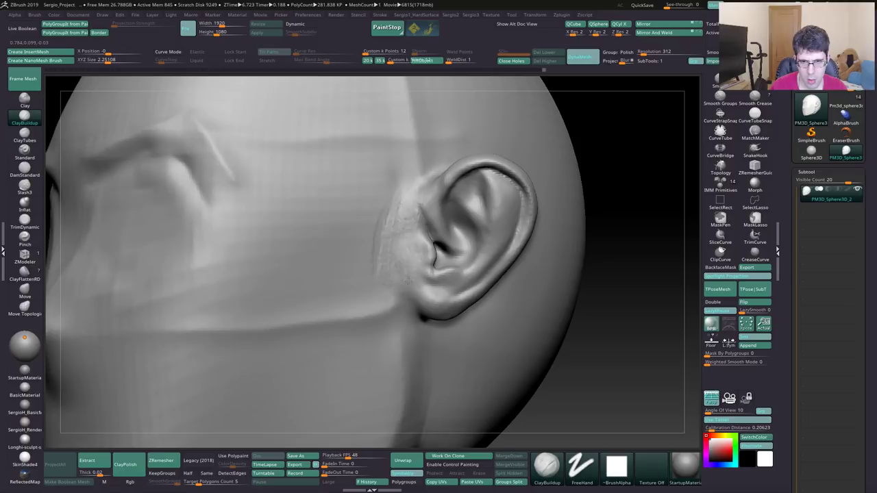
{"action": "key", "text": "b"}
{"action": "key", "text": "m"}
{"action": "key", "text": "v"}
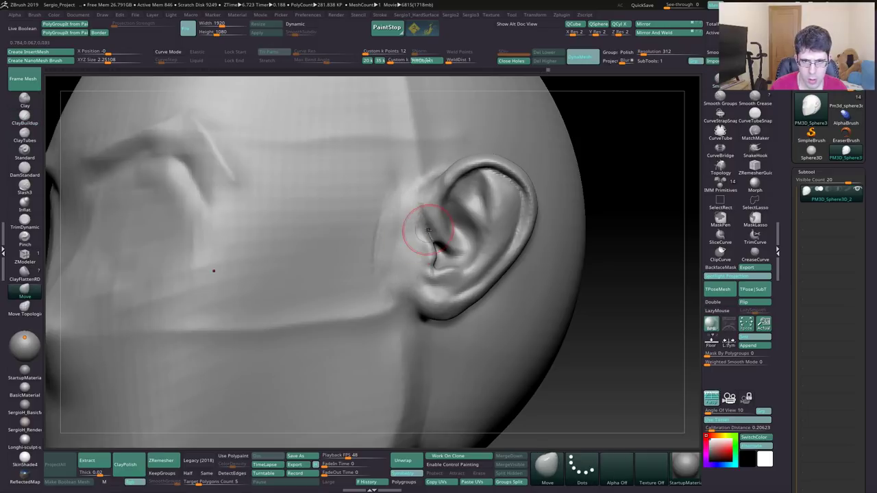
{"action": "left_click_drag", "start_coordinate": [438, 218], "coordinate": [429, 193]}
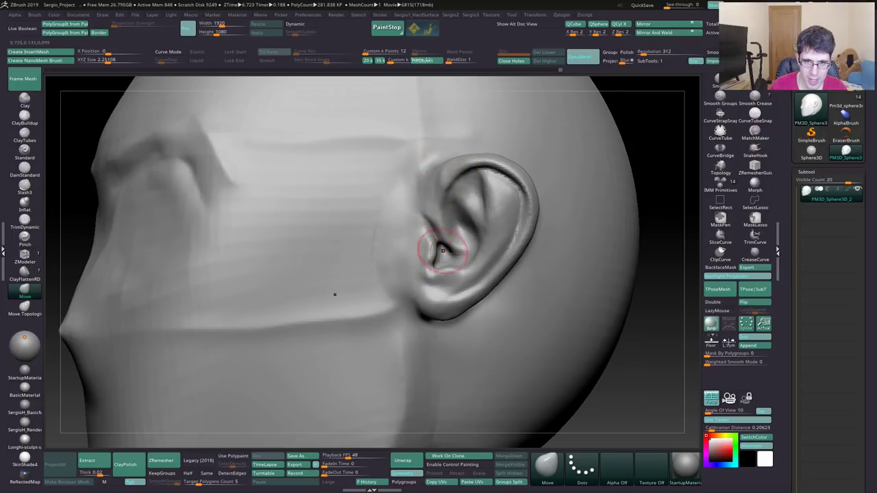
{"action": "mouse_move", "coordinate": [443, 250]}
{"action": "right_mouse_down"}
{"action": "mouse_move", "coordinate": [438, 238]}
{"action": "mouse_move", "coordinate": [454, 228]}
{"action": "right_mouse_up"}
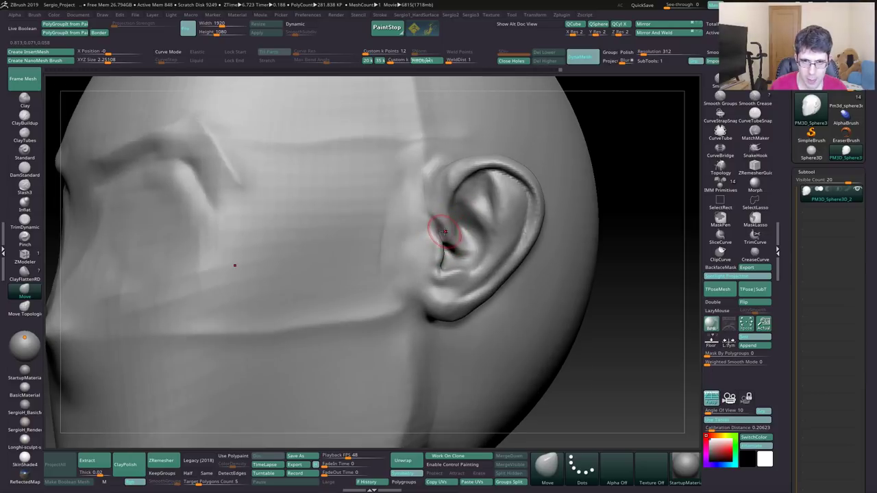
{"action": "key", "text": "shift"}
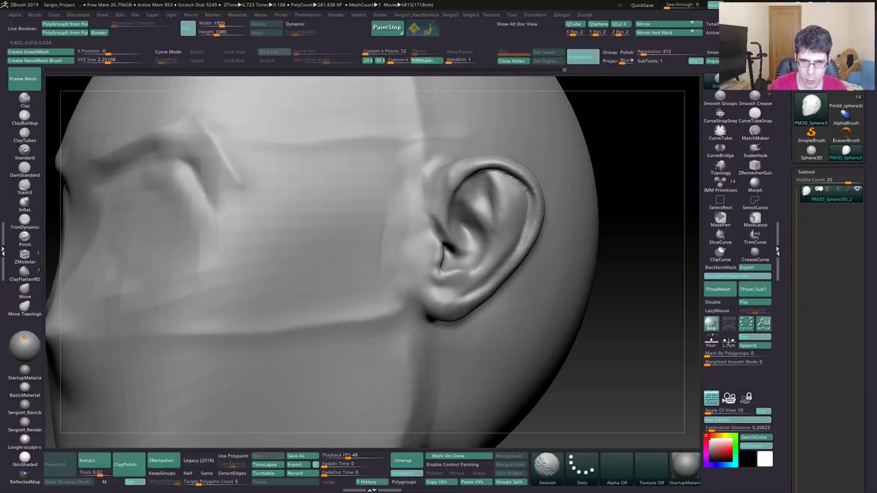
{"action": "right_click_drag", "start_coordinate": [460, 252], "coordinate": [450, 193]}
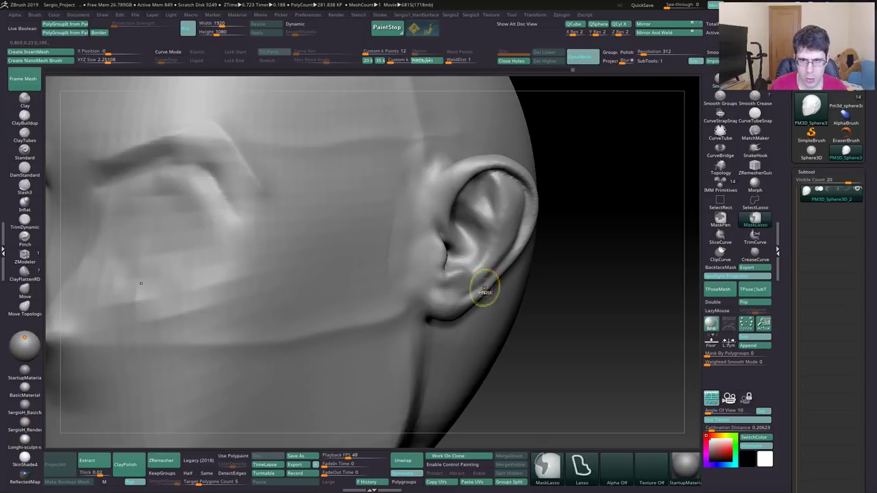
{"action": "key", "text": "f"}
{"action": "mouse_move", "coordinate": [482, 288]}
{"action": "right_mouse_down"}
{"action": "mouse_move", "coordinate": [463, 239]}
{"action": "mouse_move", "coordinate": [501, 258]}
{"action": "mouse_move", "coordinate": [493, 250]}
{"action": "mouse_move", "coordinate": [470, 244]}
{"action": "mouse_move", "coordinate": [452, 263]}
{"action": "right_mouse_up"}
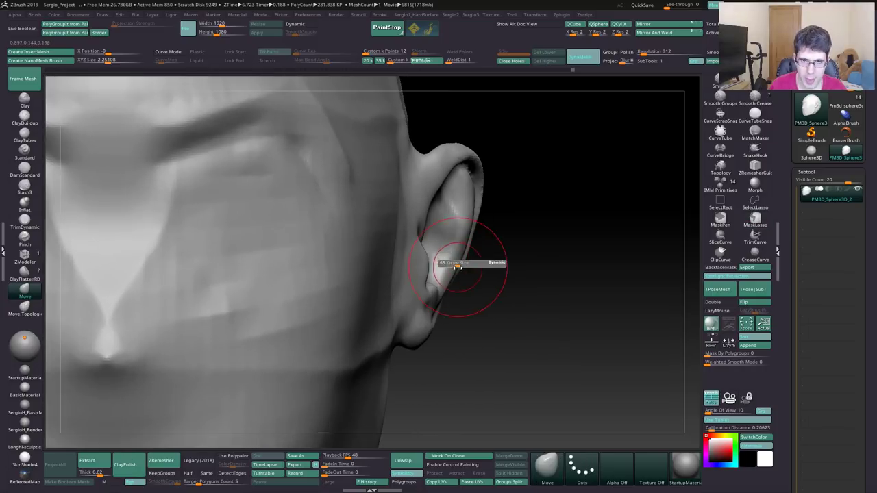
Pull the ear's rim slightly into shape with the Move brush, then reframe to a three-quarter view.
{"action": "left_click_drag", "start_coordinate": [457, 267], "coordinate": [463, 260]}
{"action": "left_click_drag", "start_coordinate": [465, 208], "coordinate": [456, 210]}
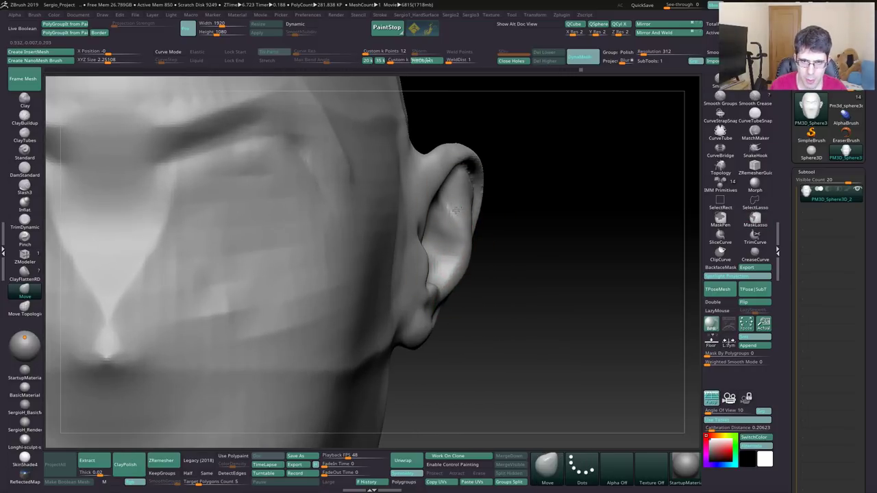
{"action": "key", "text": "f"}
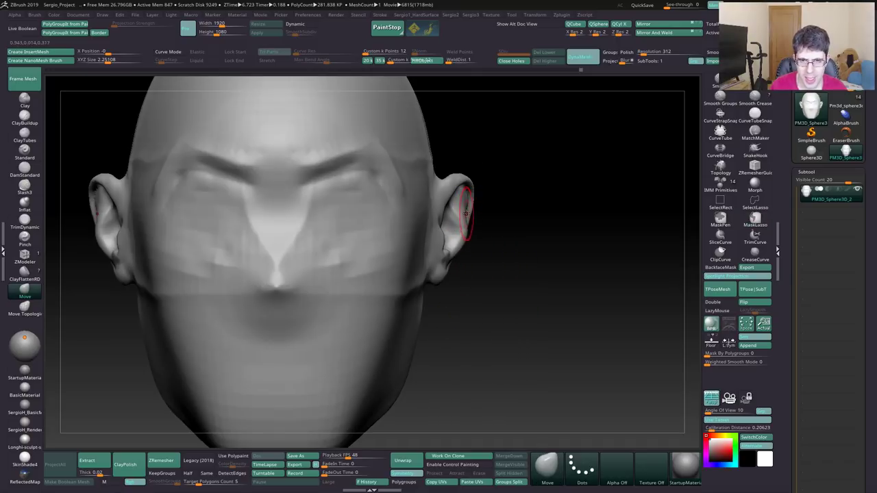
{"action": "mouse_move", "coordinate": [484, 234]}
{"action": "left_mouse_down"}
{"action": "mouse_move", "coordinate": [431, 212]}
{"action": "mouse_move", "coordinate": [464, 196]}
{"action": "left_mouse_up"}
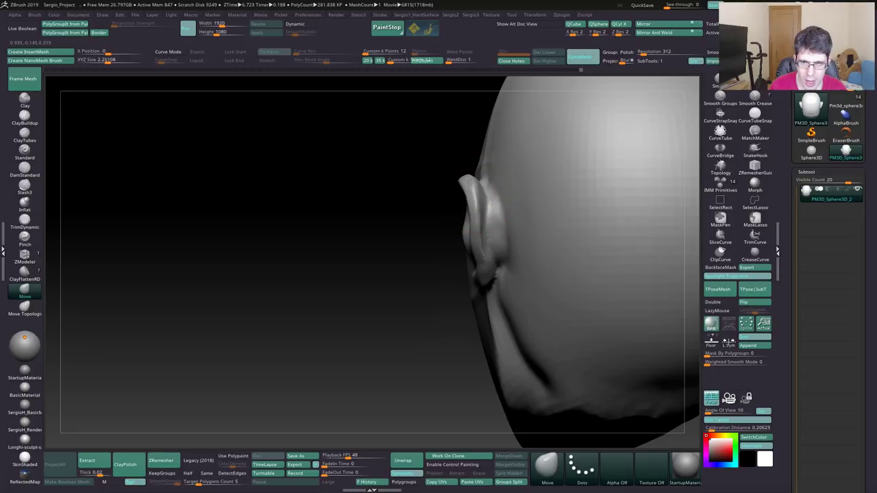
{"action": "key", "text": "f"}
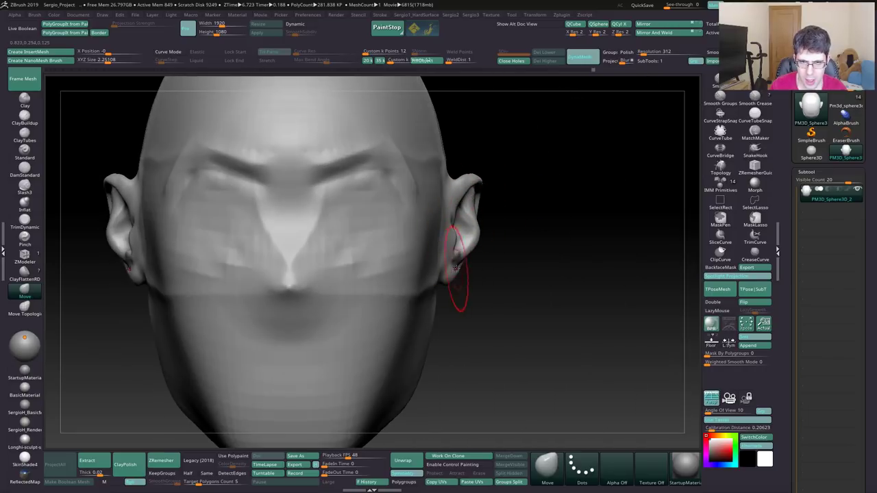
{"action": "left_click_drag", "start_coordinate": [455, 255], "coordinate": [470, 235]}
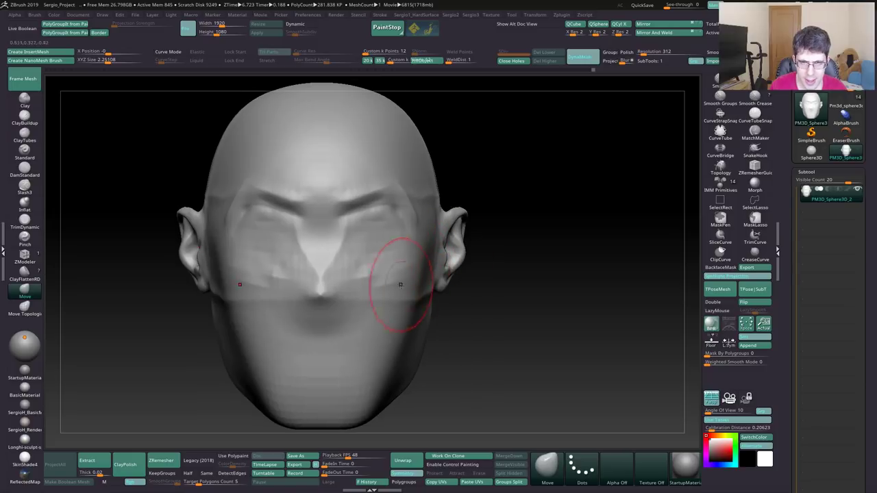
Lay ClayBuildup strokes diagonally across the cheek below the nose.
{"action": "key", "text": "b"}
{"action": "key", "text": "c"}
{"action": "key", "text": "b"}
{"action": "mouse_move", "coordinate": [391, 274]}
{"action": "left_mouse_down"}
{"action": "mouse_move", "coordinate": [384, 286]}
{"action": "mouse_move", "coordinate": [408, 299]}
{"action": "left_mouse_up"}
{"action": "left_click_drag", "start_coordinate": [378, 255], "coordinate": [411, 294]}
{"action": "right_click_drag", "start_coordinate": [411, 293], "coordinate": [372, 313]}
{"action": "left_click_drag", "start_coordinate": [372, 313], "coordinate": [401, 322]}
Build diagonal clay bands from beside the nose down toward the jaw.
{"action": "left_click_drag", "start_coordinate": [351, 263], "coordinate": [405, 322]}
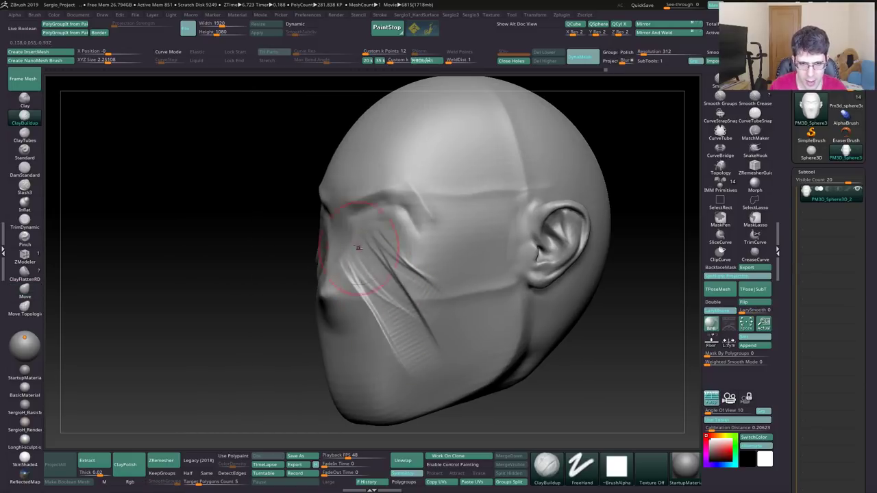
{"action": "mouse_move", "coordinate": [373, 247]}
{"action": "left_mouse_down"}
{"action": "mouse_move", "coordinate": [418, 336]}
{"action": "mouse_move", "coordinate": [411, 302]}
{"action": "left_mouse_up"}
{"action": "left_click_drag", "start_coordinate": [356, 259], "coordinate": [374, 320]}
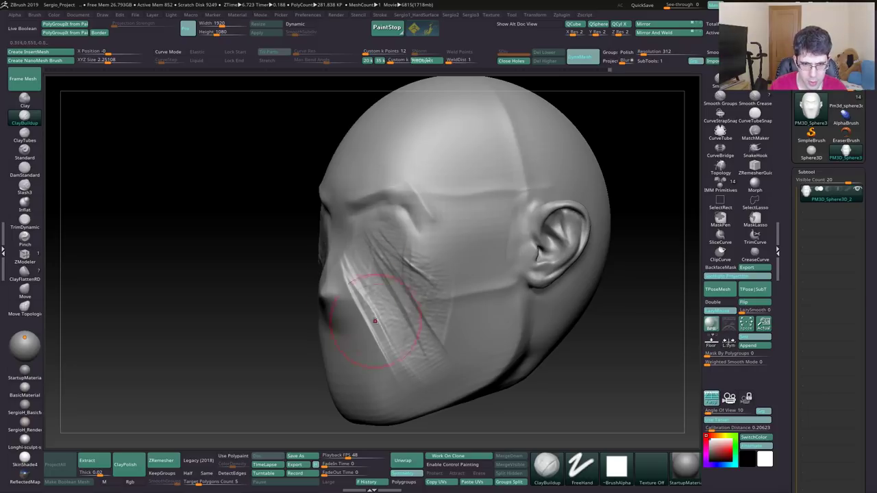
{"action": "left_click_drag", "start_coordinate": [339, 251], "coordinate": [368, 287]}
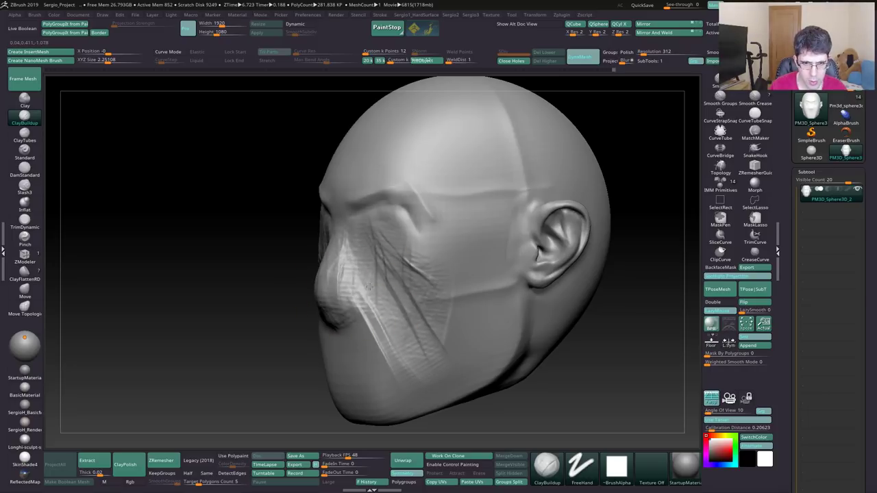
From a near-profile view, add clay muscle ridges below the cheekbone and on the lower cheek.
{"action": "key", "text": "b"}
{"action": "key", "text": "m"}
{"action": "key", "text": "v"}
{"action": "left_click_drag", "start_coordinate": [312, 293], "coordinate": [342, 291]}
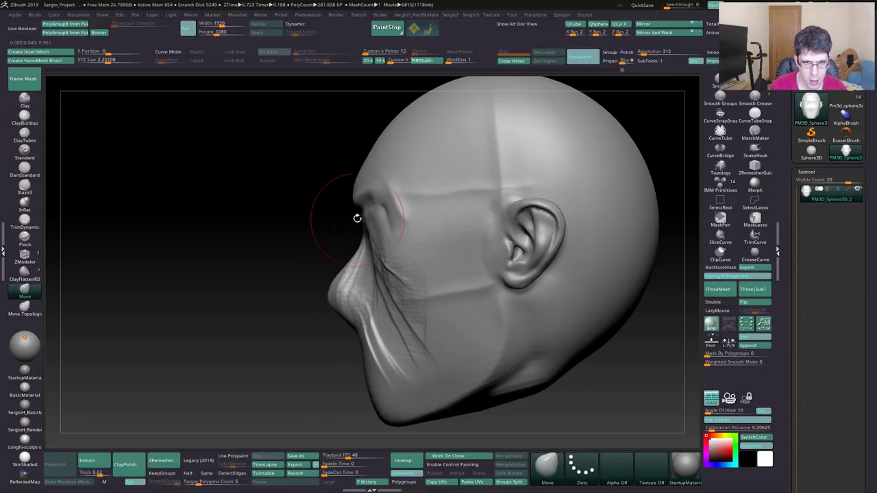
{"action": "mouse_move", "coordinate": [343, 230]}
{"action": "left_mouse_down"}
{"action": "mouse_move", "coordinate": [343, 196]}
{"action": "mouse_move", "coordinate": [443, 219]}
{"action": "mouse_move", "coordinate": [329, 226]}
{"action": "mouse_move", "coordinate": [406, 239]}
{"action": "mouse_move", "coordinate": [418, 227]}
{"action": "mouse_move", "coordinate": [398, 253]}
{"action": "left_mouse_up"}
{"action": "key", "text": "b"}
{"action": "key", "text": "c"}
{"action": "key", "text": "b"}
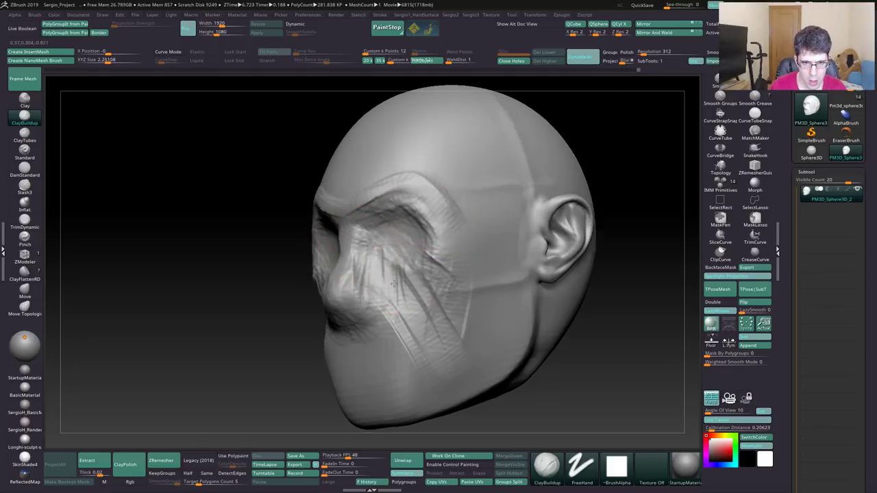
{"action": "mouse_move", "coordinate": [368, 262]}
{"action": "left_mouse_down"}
{"action": "mouse_move", "coordinate": [362, 283]}
{"action": "mouse_move", "coordinate": [370, 261]}
{"action": "mouse_move", "coordinate": [380, 314]}
{"action": "left_mouse_up"}
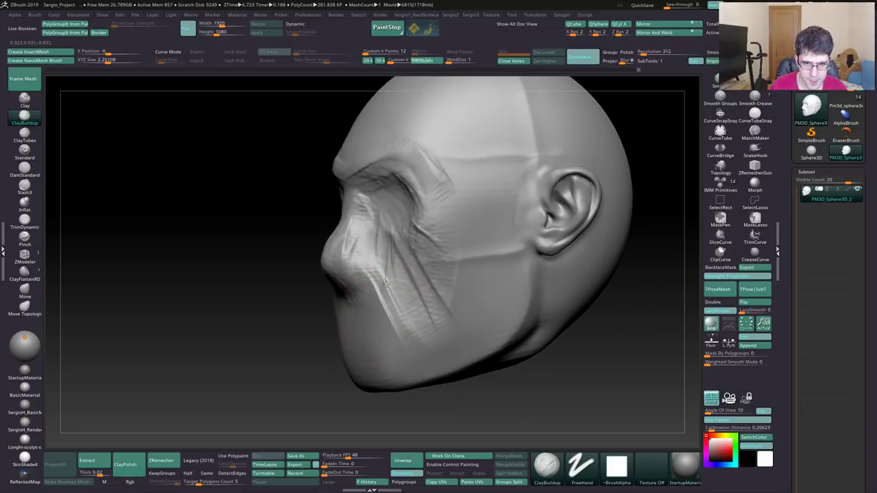
{"action": "left_click_drag", "start_coordinate": [385, 282], "coordinate": [406, 301]}
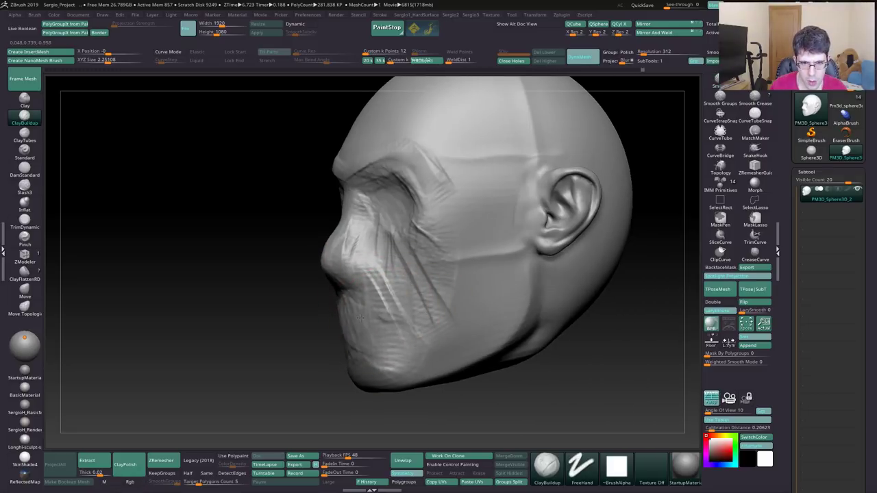
{"action": "left_click_drag", "start_coordinate": [362, 302], "coordinate": [409, 307]}
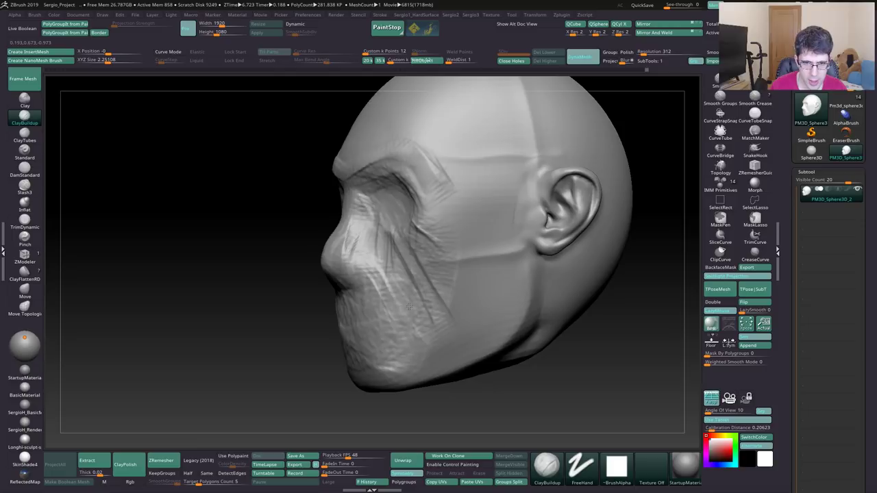
Streak diagonal clay strands up over the eye socket, temple and forehead.
{"action": "left_click_drag", "start_coordinate": [424, 170], "coordinate": [409, 221]}
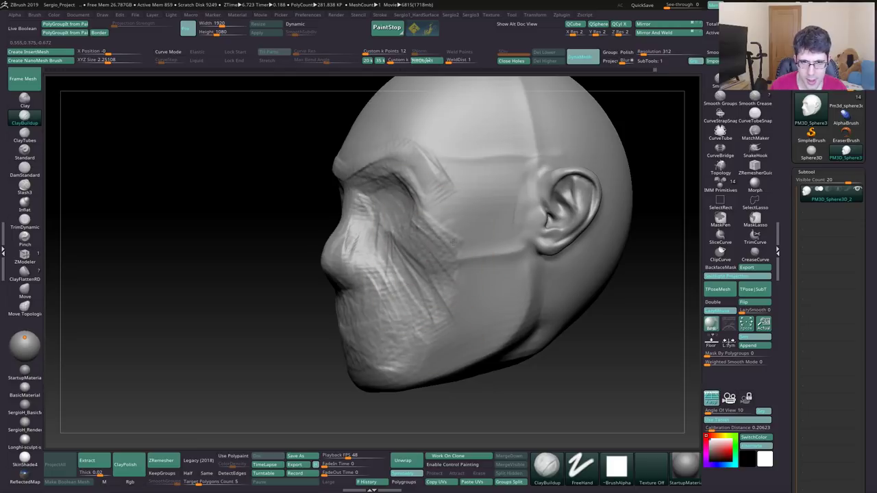
{"action": "left_click_drag", "start_coordinate": [452, 241], "coordinate": [490, 176]}
{"action": "left_click_drag", "start_coordinate": [425, 227], "coordinate": [480, 186]}
{"action": "mouse_move", "coordinate": [418, 264]}
{"action": "left_mouse_down"}
{"action": "mouse_move", "coordinate": [519, 176]}
{"action": "mouse_move", "coordinate": [437, 129]}
{"action": "mouse_move", "coordinate": [411, 171]}
{"action": "left_mouse_up"}
{"action": "left_click_drag", "start_coordinate": [425, 103], "coordinate": [493, 185]}
{"action": "mouse_move", "coordinate": [287, 226]}
{"action": "left_mouse_down"}
{"action": "mouse_move", "coordinate": [466, 226]}
{"action": "mouse_move", "coordinate": [421, 265]}
{"action": "left_mouse_up"}
{"action": "left_click_drag", "start_coordinate": [466, 192], "coordinate": [363, 223]}
{"action": "left_click_drag", "start_coordinate": [472, 168], "coordinate": [377, 233]}
{"action": "mouse_move", "coordinate": [343, 205]}
{"action": "left_mouse_down"}
{"action": "mouse_move", "coordinate": [296, 239]}
{"action": "mouse_move", "coordinate": [328, 308]}
{"action": "left_mouse_up"}
{"action": "mouse_move", "coordinate": [421, 221]}
{"action": "right_mouse_down"}
{"action": "mouse_move", "coordinate": [473, 226]}
{"action": "mouse_move", "coordinate": [511, 208]}
{"action": "mouse_move", "coordinate": [521, 240]}
{"action": "right_mouse_up"}
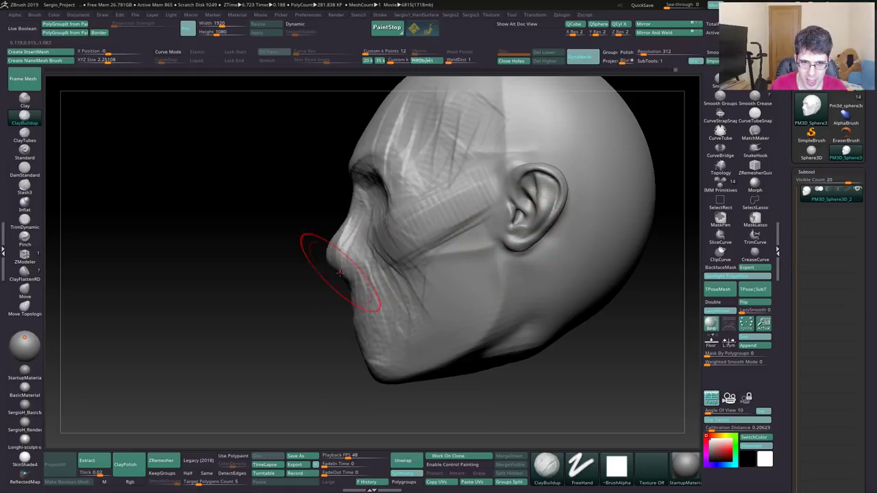
Zoom onto the nose and refine its tip with the Move brush, then zoom out.
{"action": "key", "text": "ctrl+shift"}
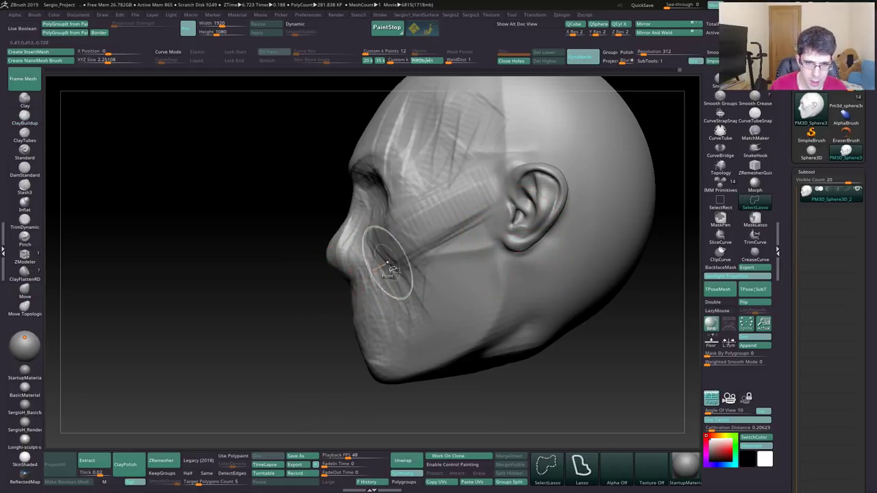
{"action": "mouse_move", "coordinate": [388, 268]}
{"action": "right_mouse_down", "text": "ctrl"}
{"action": "mouse_move", "coordinate": [322, 254]}
{"action": "mouse_move", "coordinate": [336, 271]}
{"action": "right_mouse_up", "text": "ctrl"}
{"action": "key", "text": "b"}
{"action": "key", "text": "m"}
{"action": "key", "text": "v"}
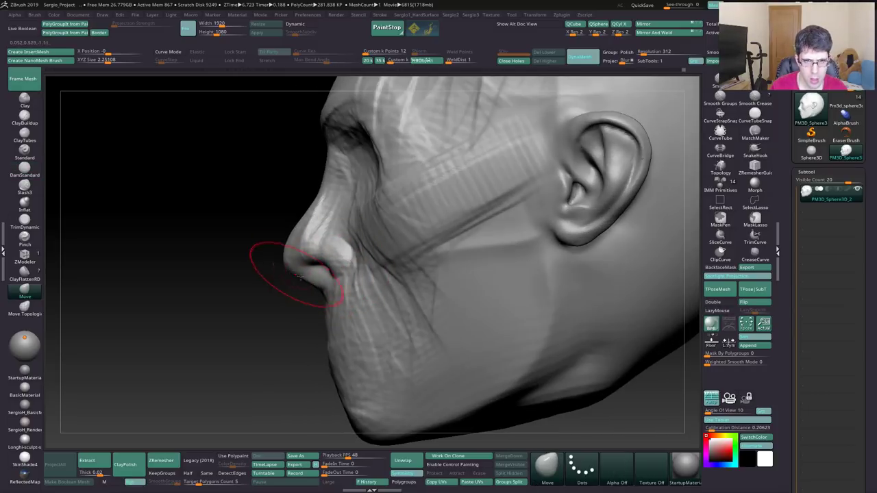
{"action": "mouse_move", "coordinate": [299, 275]}
{"action": "right_mouse_down", "text": "ctrl"}
{"action": "mouse_move", "coordinate": [401, 274]}
{"action": "mouse_move", "coordinate": [421, 293]}
{"action": "mouse_move", "coordinate": [480, 277]}
{"action": "mouse_move", "coordinate": [464, 267]}
{"action": "right_mouse_up", "text": "ctrl"}
Check the head from front, profile and three-quarter views, lining it up exactly front-on.
{"action": "mouse_move", "coordinate": [404, 229]}
{"action": "right_mouse_down"}
{"action": "mouse_move", "coordinate": [254, 199]}
{"action": "mouse_move", "coordinate": [322, 185]}
{"action": "right_mouse_up"}
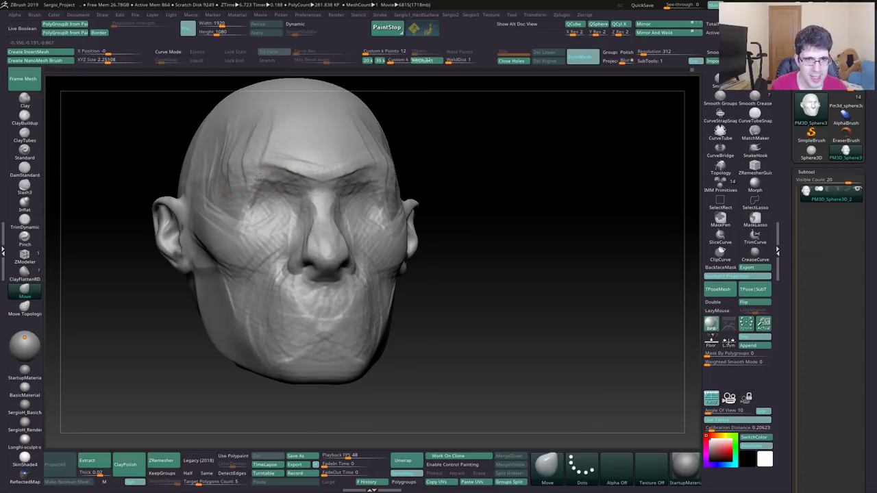
{"action": "mouse_move", "coordinate": [229, 154]}
{"action": "right_mouse_down"}
{"action": "mouse_move", "coordinate": [372, 157]}
{"action": "mouse_move", "coordinate": [386, 129]}
{"action": "mouse_move", "coordinate": [395, 144]}
{"action": "right_mouse_up"}
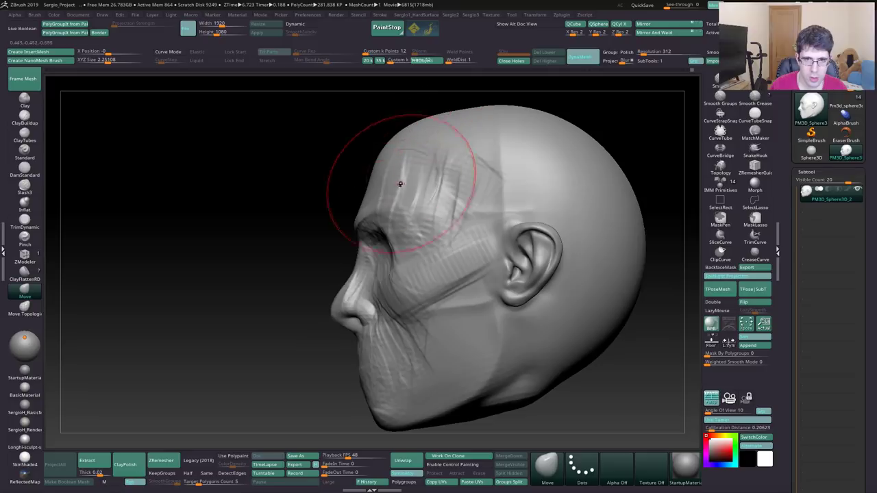
{"action": "mouse_move", "coordinate": [397, 185]}
{"action": "right_mouse_down"}
{"action": "mouse_move", "coordinate": [372, 151]}
{"action": "mouse_move", "coordinate": [459, 160]}
{"action": "mouse_move", "coordinate": [420, 215]}
{"action": "mouse_move", "coordinate": [425, 207]}
{"action": "right_mouse_up"}
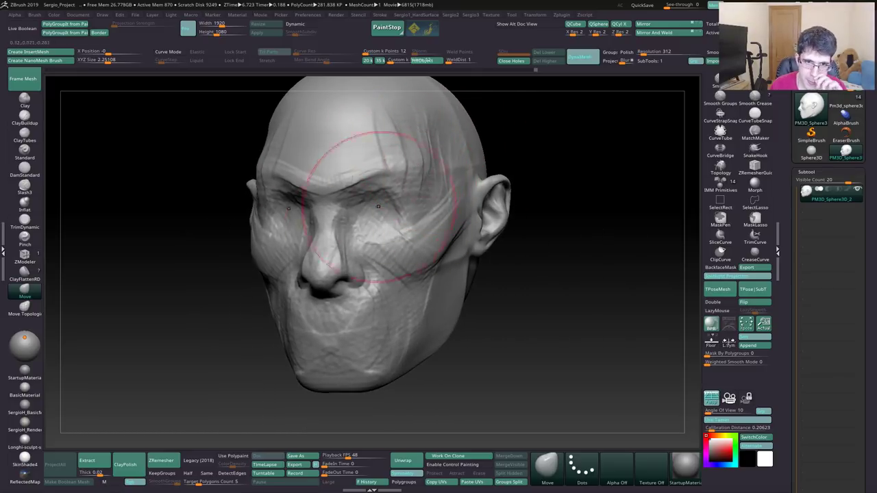
{"action": "mouse_move", "coordinate": [332, 263]}
{"action": "right_mouse_down", "text": "shift"}
{"action": "mouse_move", "coordinate": [403, 240]}
{"action": "mouse_move", "coordinate": [391, 229]}
{"action": "mouse_move", "coordinate": [382, 234]}
{"action": "mouse_move", "coordinate": [383, 221]}
{"action": "right_mouse_up", "text": "shift"}
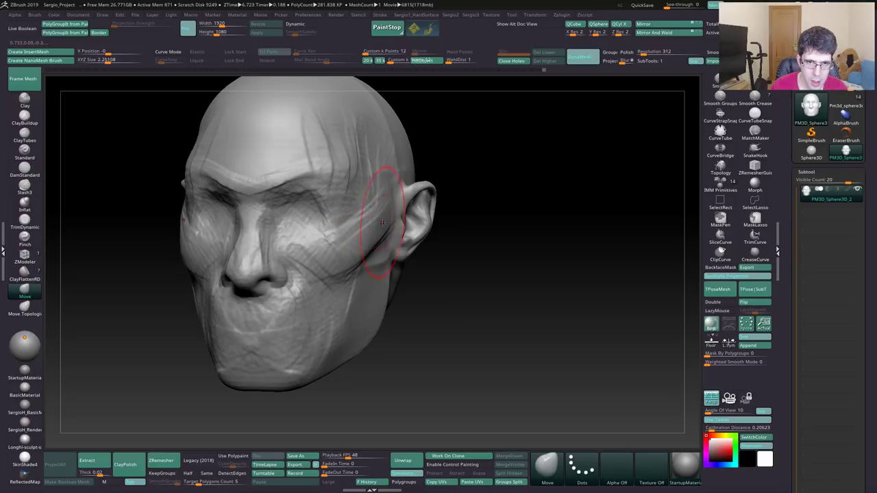
{"action": "mouse_move", "coordinate": [383, 222]}
{"action": "right_mouse_down", "text": "shift"}
{"action": "mouse_move", "coordinate": [401, 206]}
{"action": "mouse_move", "coordinate": [426, 228]}
{"action": "mouse_move", "coordinate": [404, 279]}
{"action": "mouse_move", "coordinate": [405, 322]}
{"action": "mouse_move", "coordinate": [416, 246]}
{"action": "right_mouse_up", "text": "shift"}
{"action": "key", "text": "s"}
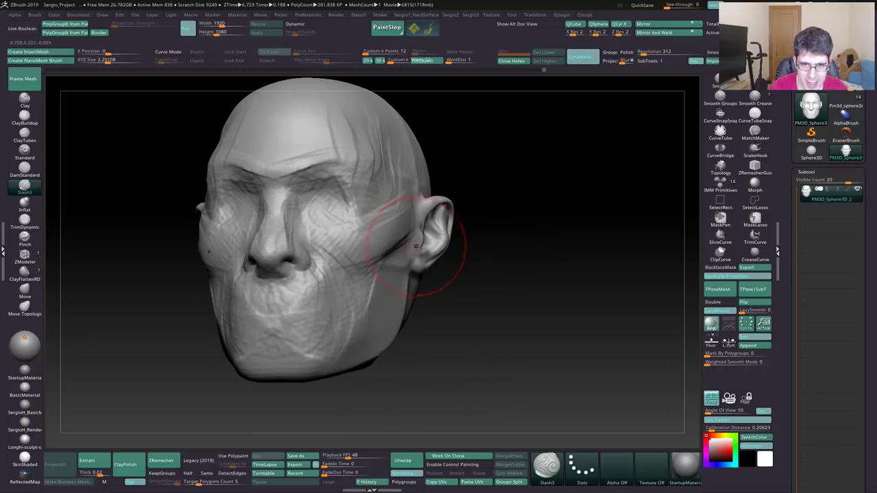
Add ClayBuildup strokes on the cheek beside the nose from a three-quarter view.
{"action": "key", "text": "b"}
{"action": "key", "text": "m"}
{"action": "key", "text": "v"}
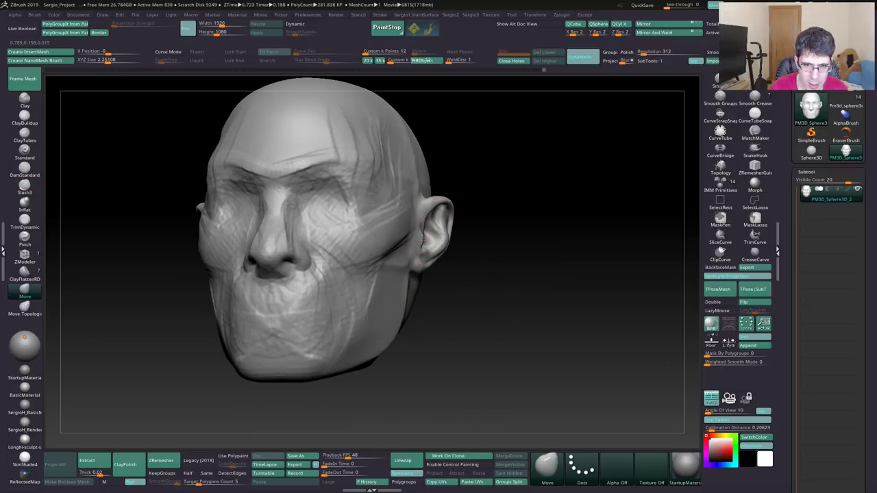
{"action": "right_click_drag", "start_coordinate": [420, 226], "coordinate": [405, 196]}
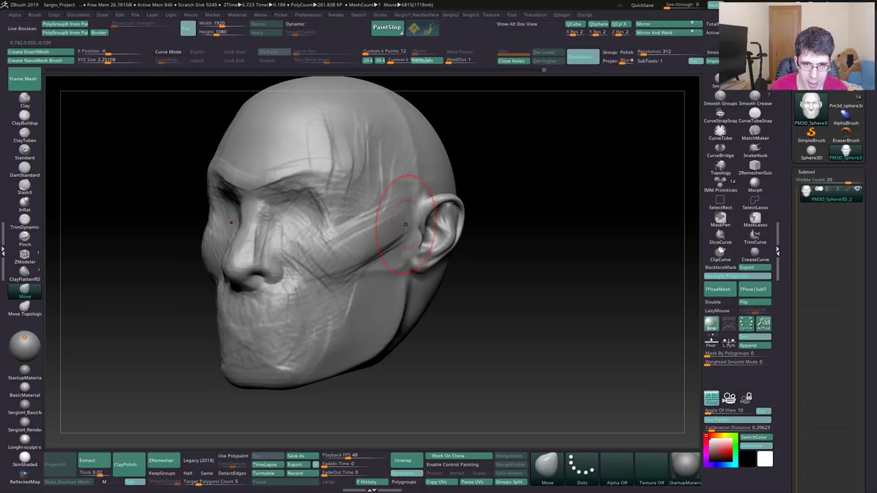
{"action": "key", "text": "b"}
{"action": "key", "text": "c"}
{"action": "key", "text": "b"}
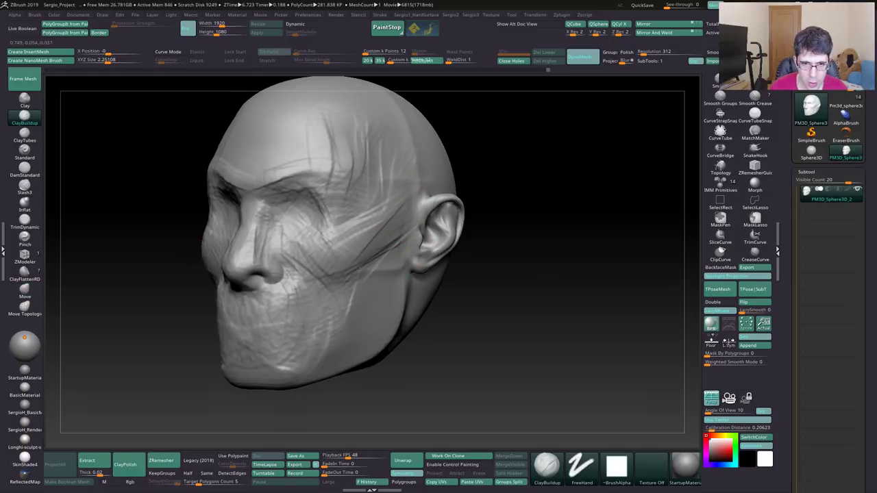
{"action": "right_click_drag", "start_coordinate": [295, 295], "coordinate": [332, 243]}
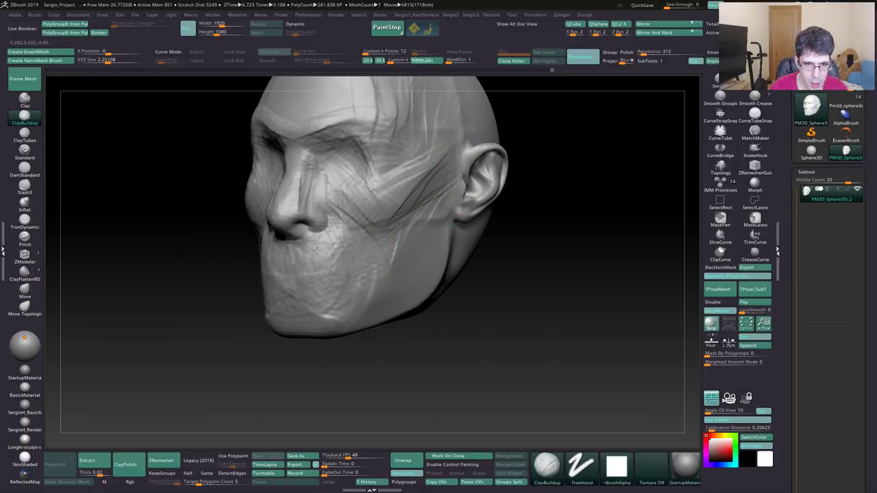
{"action": "left_click_drag", "start_coordinate": [316, 250], "coordinate": [343, 240]}
Build clay around the chin and mouth from a low angle, briefly picking DamStandard.
{"action": "right_click_drag", "start_coordinate": [295, 383], "coordinate": [295, 329]}
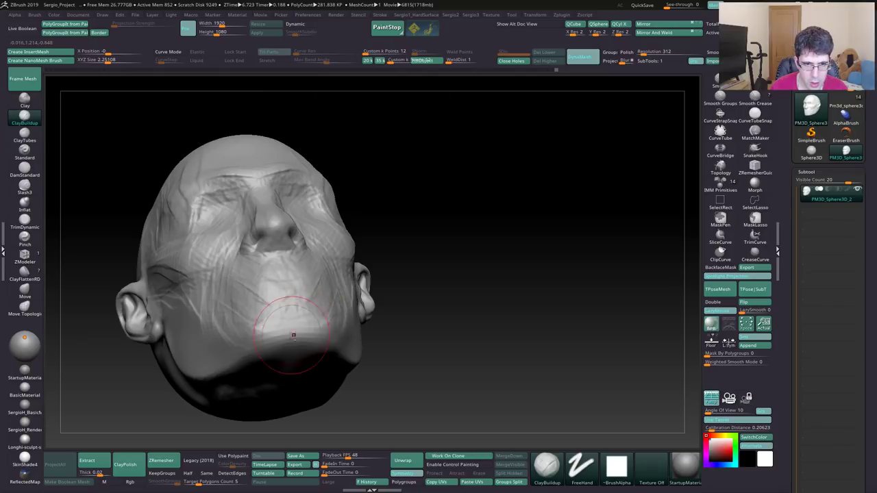
{"action": "left_click_drag", "start_coordinate": [267, 325], "coordinate": [315, 346]}
{"action": "right_click_drag", "start_coordinate": [318, 344], "coordinate": [295, 300]}
{"action": "key", "text": "b"}
{"action": "key", "text": "d"}
{"action": "key", "text": "s"}
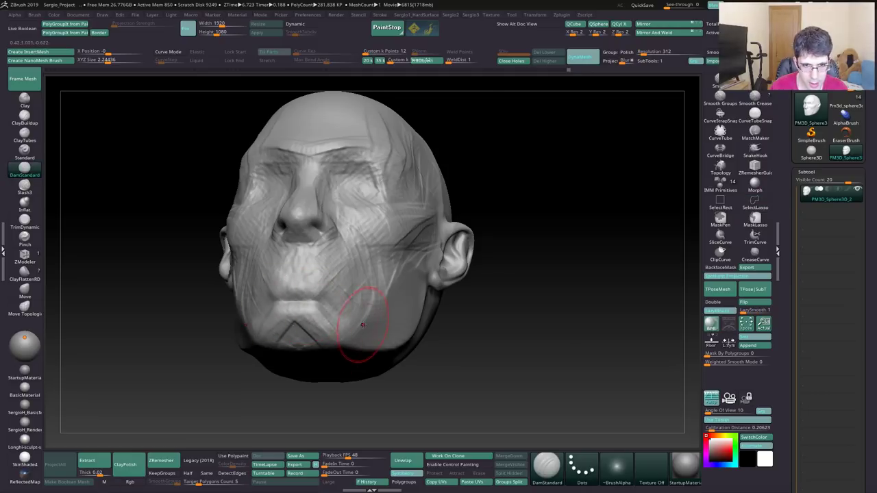
{"action": "right_click_drag", "start_coordinate": [363, 325], "coordinate": [343, 304]}
Build up clay on the lower cheek and jaw, then turn to the left profile.
{"action": "key", "text": "b"}
{"action": "key", "text": "c"}
{"action": "key", "text": "b"}
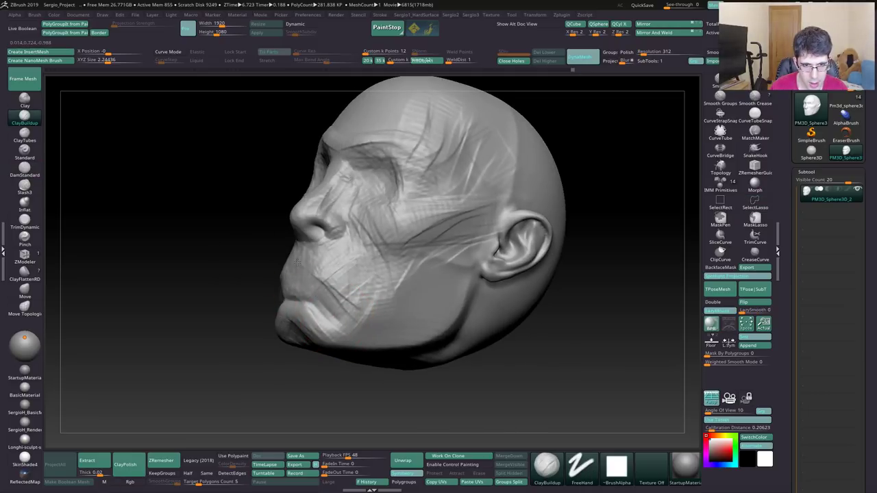
{"action": "left_click_drag", "start_coordinate": [309, 271], "coordinate": [336, 298]}
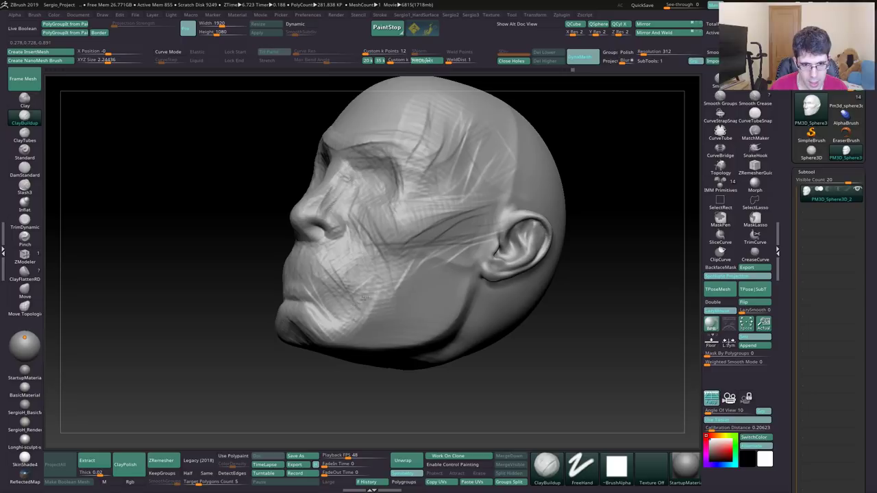
{"action": "mouse_move", "coordinate": [365, 297]}
{"action": "right_mouse_down", "text": "shift"}
{"action": "mouse_move", "coordinate": [389, 280]}
{"action": "mouse_move", "coordinate": [392, 220]}
{"action": "right_mouse_up", "text": "shift"}
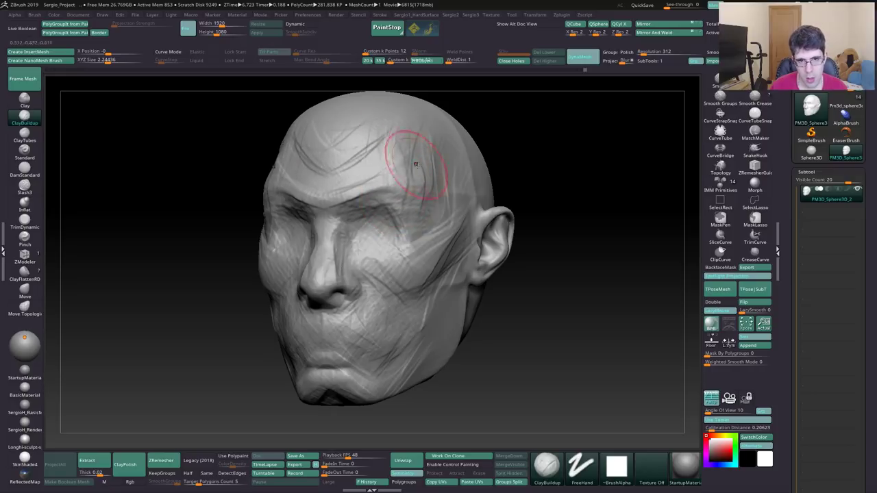
{"action": "right_click_drag", "start_coordinate": [415, 164], "coordinate": [473, 241]}
Push the cheek beside the ear into shape with an enlarged Move brush.
{"action": "key", "text": "b"}
{"action": "key", "text": "m"}
{"action": "key", "text": "v"}
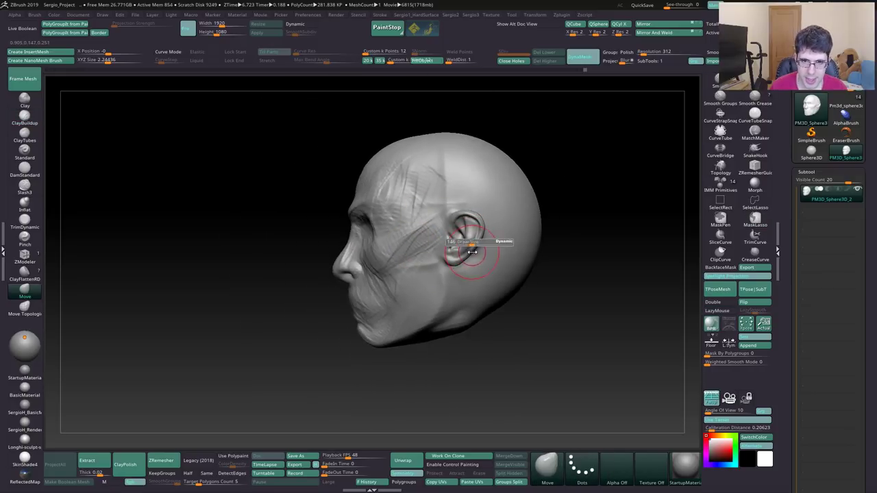
{"action": "mouse_move", "coordinate": [472, 252]}
{"action": "left_mouse_down"}
{"action": "mouse_move", "coordinate": [488, 252]}
{"action": "mouse_move", "coordinate": [441, 225]}
{"action": "mouse_move", "coordinate": [454, 231]}
{"action": "left_mouse_up"}
{"action": "mouse_move", "coordinate": [455, 231]}
{"action": "right_mouse_down", "text": "alt"}
{"action": "mouse_move", "coordinate": [473, 275]}
{"action": "mouse_move", "coordinate": [489, 278]}
{"action": "right_mouse_up", "text": "alt"}
Mask the head with MaskPen and Transpose-pull the unmasked neck downward.
{"action": "key", "text": "ctrl"}
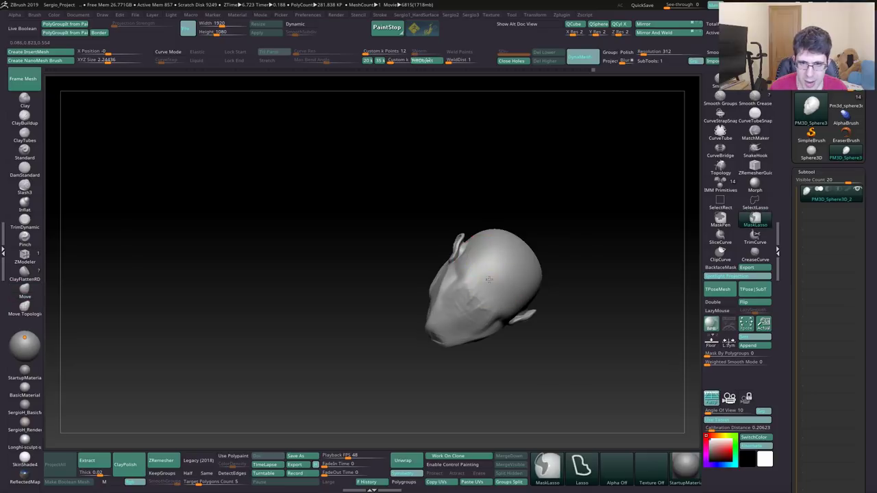
{"action": "left_click", "coordinate": [721, 218]}
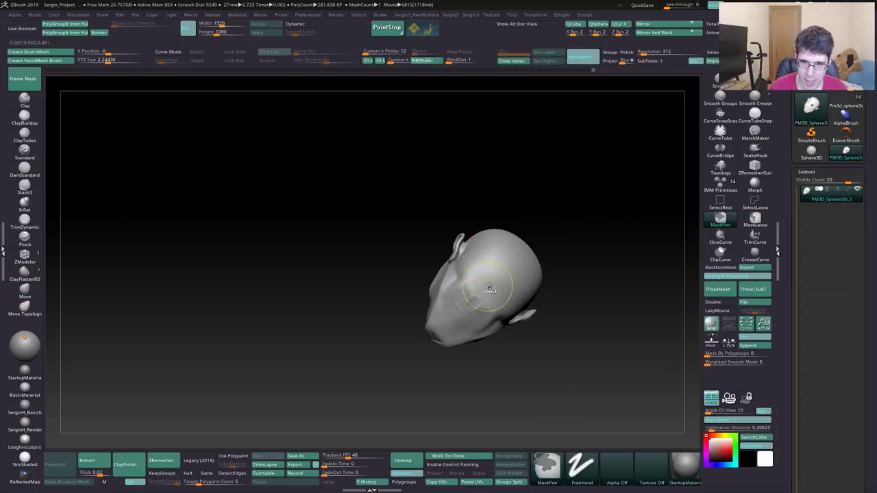
{"action": "left_click_drag", "start_coordinate": [483, 305], "coordinate": [494, 265], "text": "ctrl"}
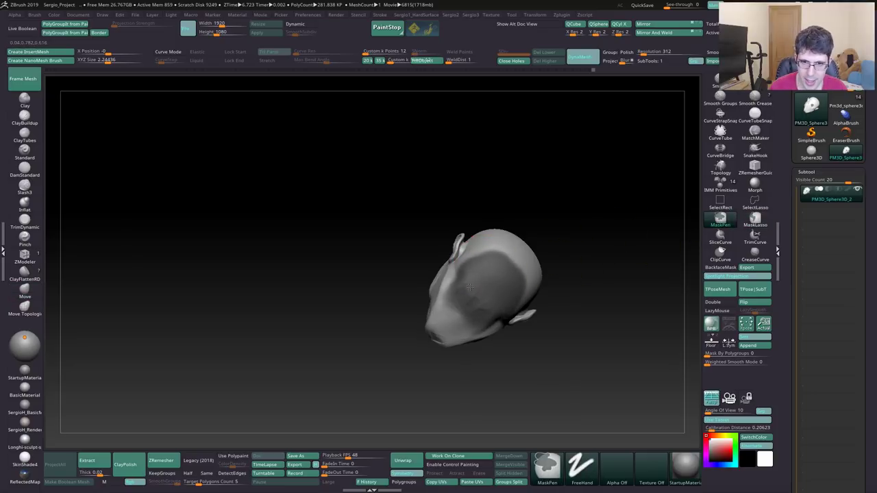
{"action": "mouse_move", "coordinate": [470, 287]}
{"action": "right_mouse_down"}
{"action": "mouse_move", "coordinate": [568, 294]}
{"action": "mouse_move", "coordinate": [548, 309]}
{"action": "mouse_move", "coordinate": [496, 317]}
{"action": "right_mouse_up"}
{"action": "key", "text": "w"}
{"action": "mouse_move", "coordinate": [461, 241]}
{"action": "left_mouse_down"}
{"action": "mouse_move", "coordinate": [491, 320]}
{"action": "mouse_move", "coordinate": [485, 368]}
{"action": "left_mouse_up"}
Clear the mask and build ClayBuildup on the neck below the jaw.
{"action": "key", "text": "q"}
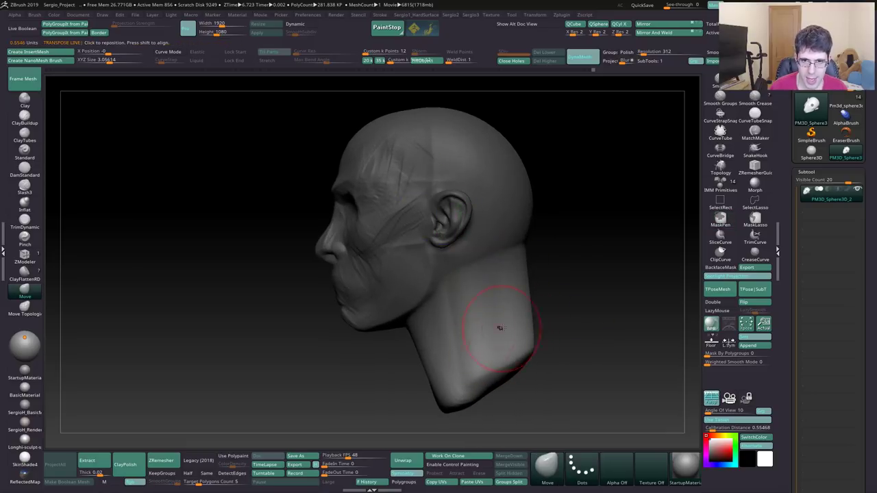
{"action": "left_click_drag", "start_coordinate": [521, 329], "coordinate": [542, 325], "text": "ctrl"}
{"action": "right_click_drag", "start_coordinate": [518, 316], "coordinate": [482, 262]}
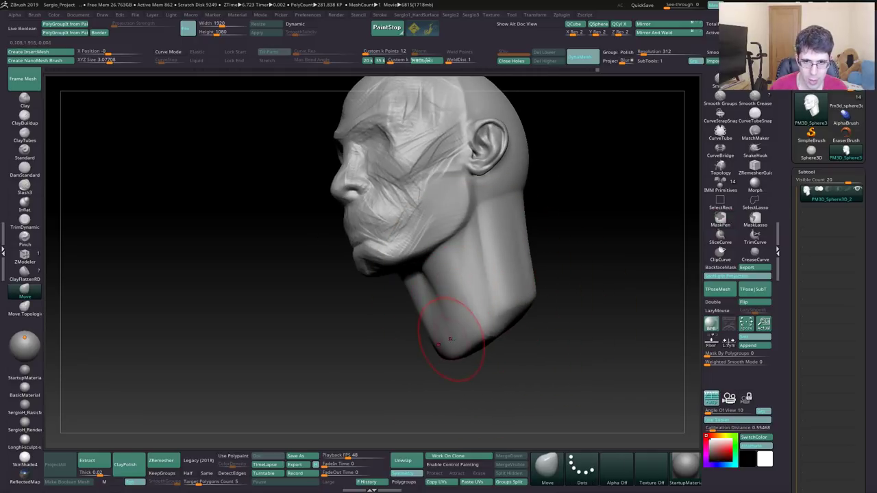
{"action": "key", "text": "b"}
{"action": "key", "text": "c"}
{"action": "key", "text": "b"}
{"action": "right_click_drag", "start_coordinate": [449, 336], "coordinate": [428, 329]}
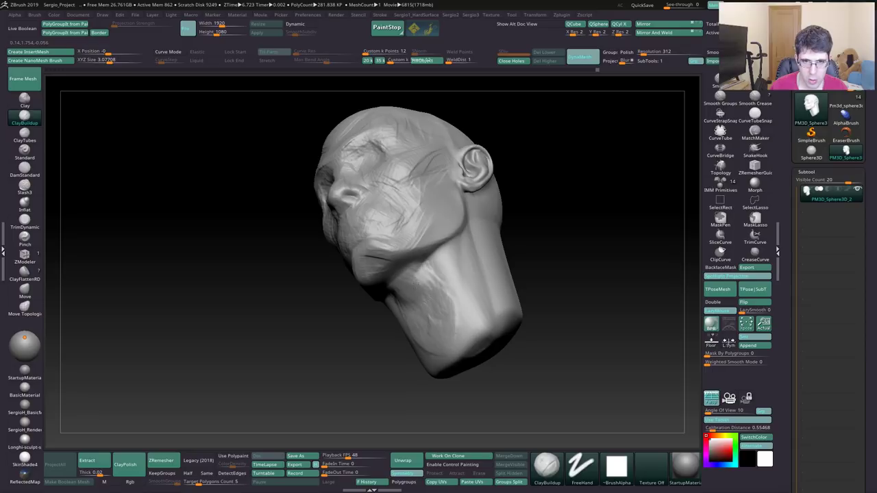
{"action": "mouse_move", "coordinate": [414, 288]}
{"action": "left_mouse_down"}
{"action": "mouse_move", "coordinate": [422, 339]}
{"action": "mouse_move", "coordinate": [426, 275]}
{"action": "left_mouse_up"}
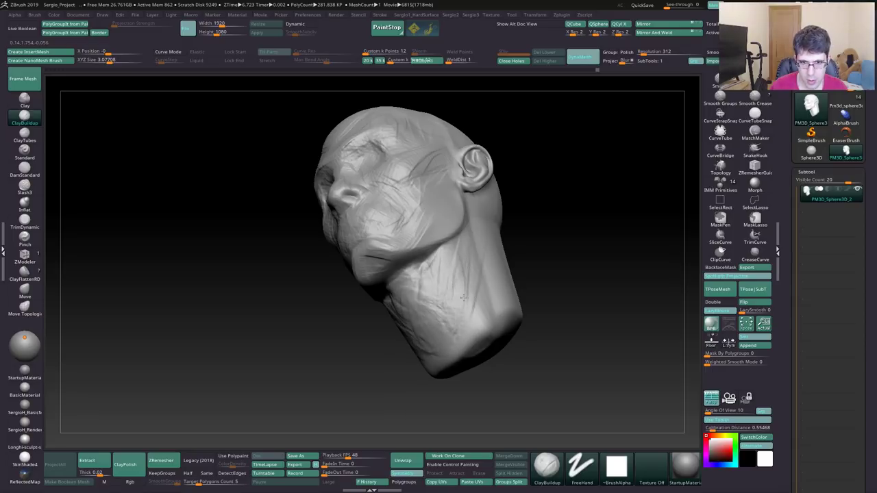
Drag the jaw and chin underside downward with Move, then review from front and left profile.
{"action": "right_click_drag", "start_coordinate": [451, 347], "coordinate": [470, 313]}
{"action": "key", "text": "b"}
{"action": "key", "text": "m"}
{"action": "key", "text": "v"}
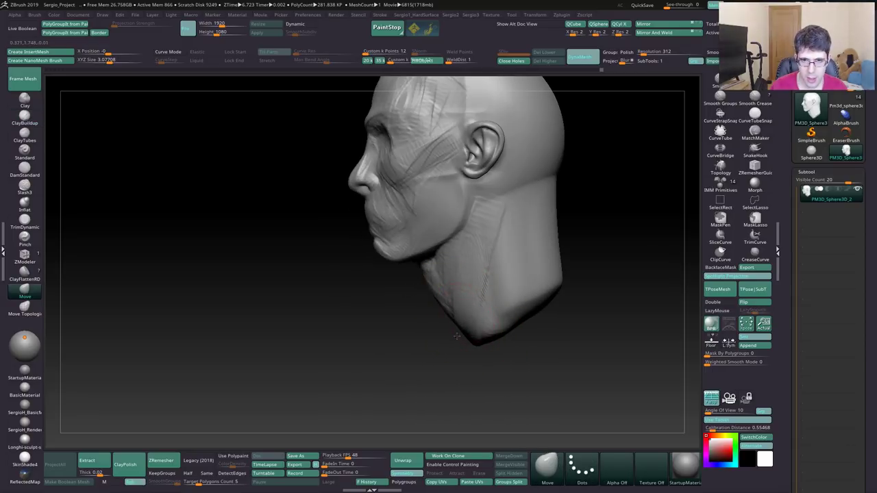
{"action": "left_click_drag", "start_coordinate": [457, 336], "coordinate": [454, 353]}
{"action": "mouse_move", "coordinate": [513, 294]}
{"action": "right_mouse_down"}
{"action": "mouse_move", "coordinate": [525, 264]}
{"action": "mouse_move", "coordinate": [505, 270]}
{"action": "mouse_move", "coordinate": [500, 290]}
{"action": "mouse_move", "coordinate": [507, 288]}
{"action": "mouse_move", "coordinate": [480, 274]}
{"action": "right_mouse_up"}
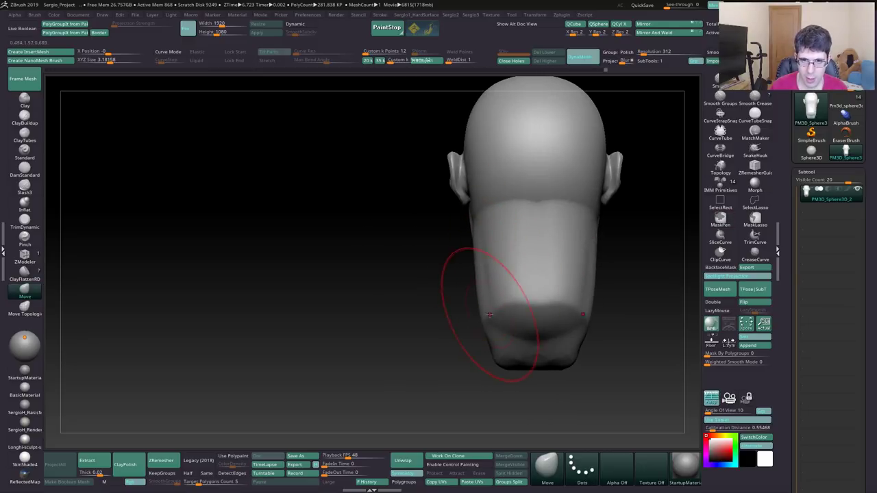
{"action": "mouse_move", "coordinate": [489, 314]}
{"action": "right_mouse_down"}
{"action": "mouse_move", "coordinate": [479, 274]}
{"action": "mouse_move", "coordinate": [417, 264]}
{"action": "right_mouse_up"}
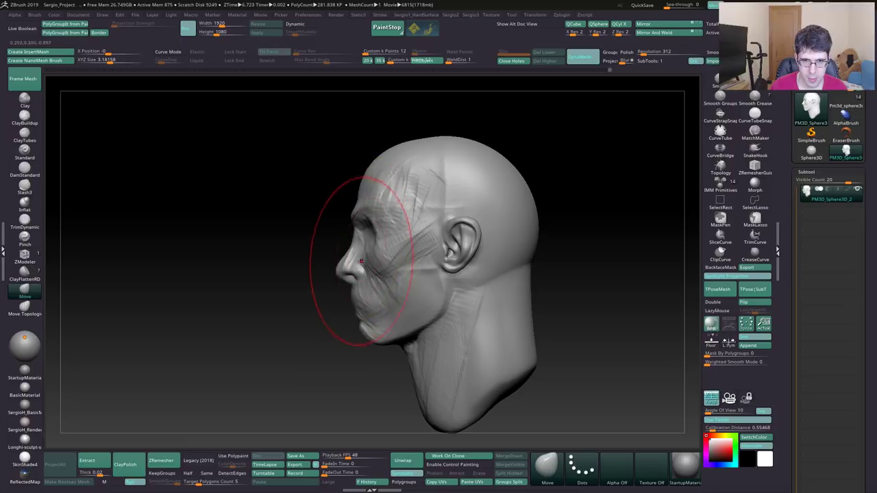
{"action": "right_click_drag", "start_coordinate": [322, 274], "coordinate": [419, 282]}
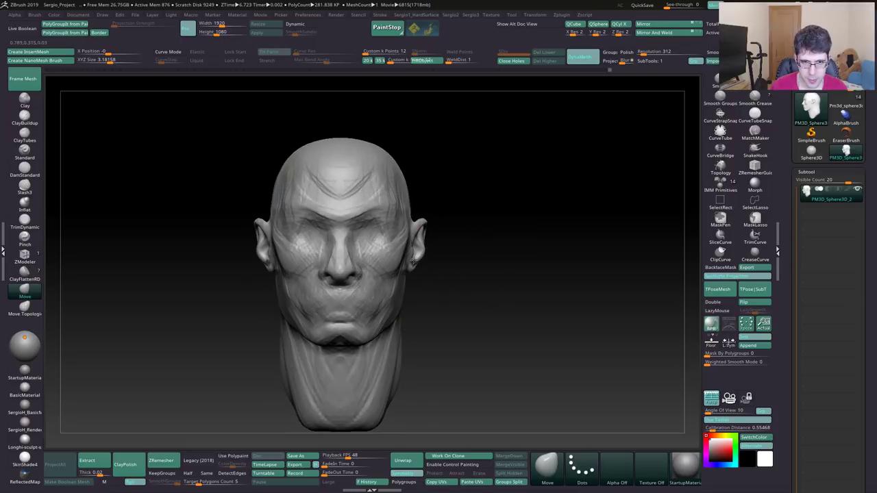
{"action": "key", "text": "s"}
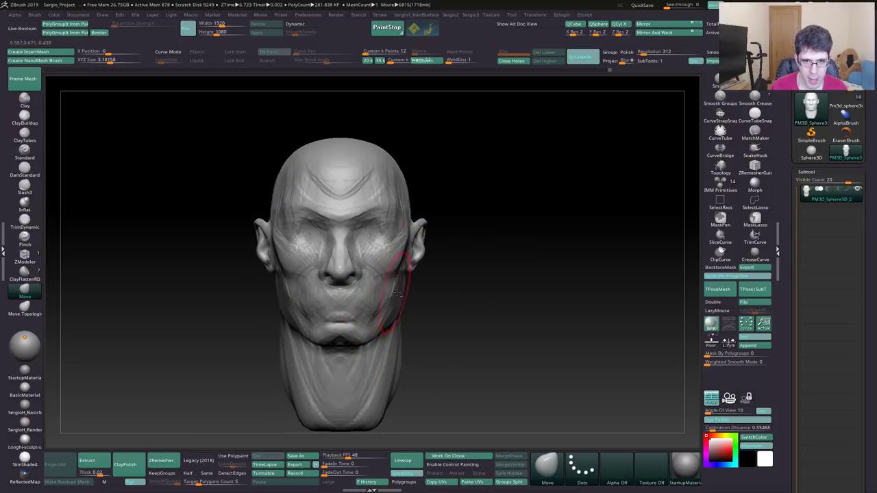
{"action": "mouse_move", "coordinate": [396, 293]}
{"action": "right_mouse_down"}
{"action": "mouse_move", "coordinate": [482, 230]}
{"action": "mouse_move", "coordinate": [486, 260]}
{"action": "mouse_move", "coordinate": [528, 229]}
{"action": "mouse_move", "coordinate": [507, 223]}
{"action": "right_mouse_up"}
Sculpt clay detail into the ear's upper ridges and inner bowl, then rotate back to the face.
{"action": "key", "text": "b"}
{"action": "key", "text": "c"}
{"action": "key", "text": "b"}
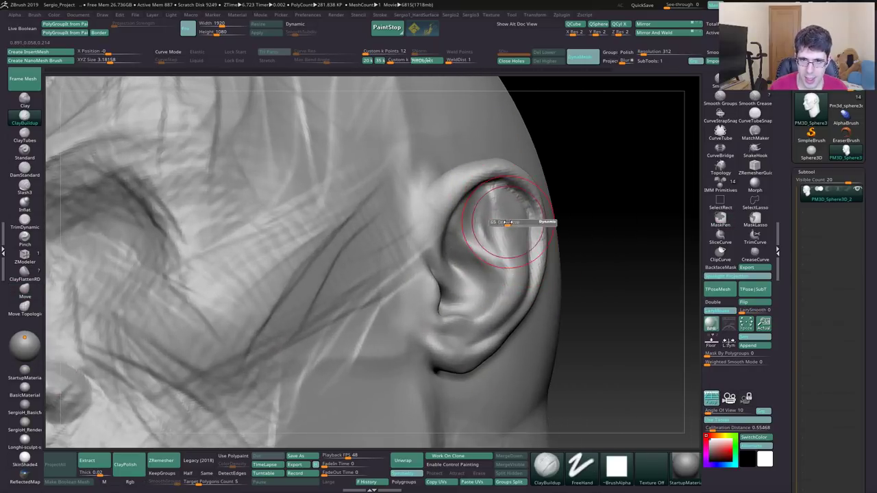
{"action": "mouse_move", "coordinate": [507, 223]}
{"action": "left_mouse_down"}
{"action": "mouse_move", "coordinate": [456, 212]}
{"action": "mouse_move", "coordinate": [455, 236]}
{"action": "mouse_move", "coordinate": [480, 271]}
{"action": "left_mouse_up"}
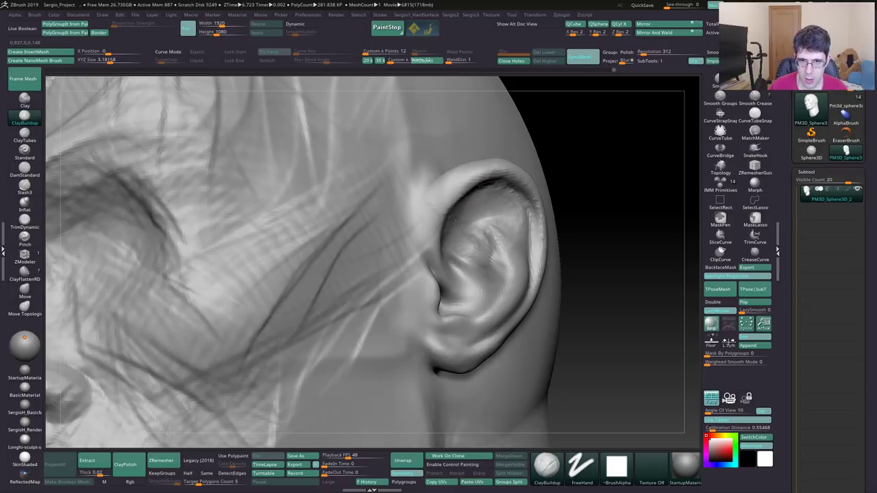
{"action": "left_click_drag", "start_coordinate": [473, 202], "coordinate": [513, 214]}
{"action": "left_click_drag", "start_coordinate": [459, 267], "coordinate": [507, 288]}
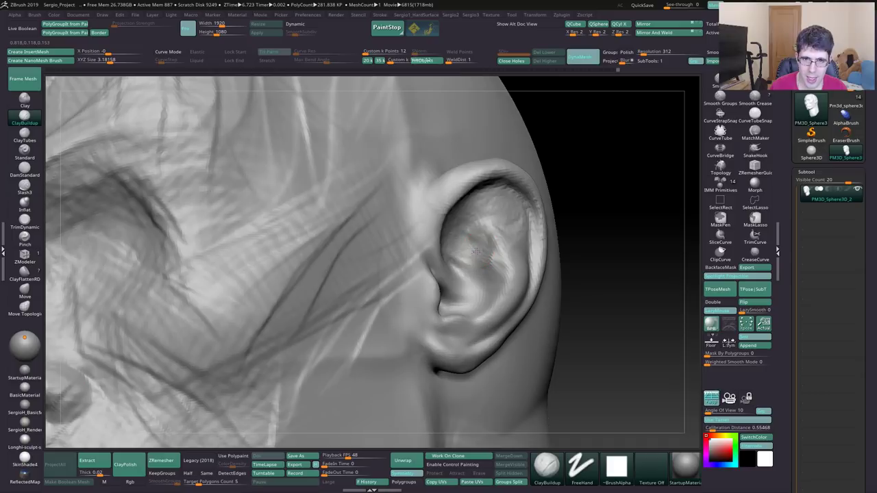
{"action": "left_click_drag", "start_coordinate": [452, 233], "coordinate": [457, 262]}
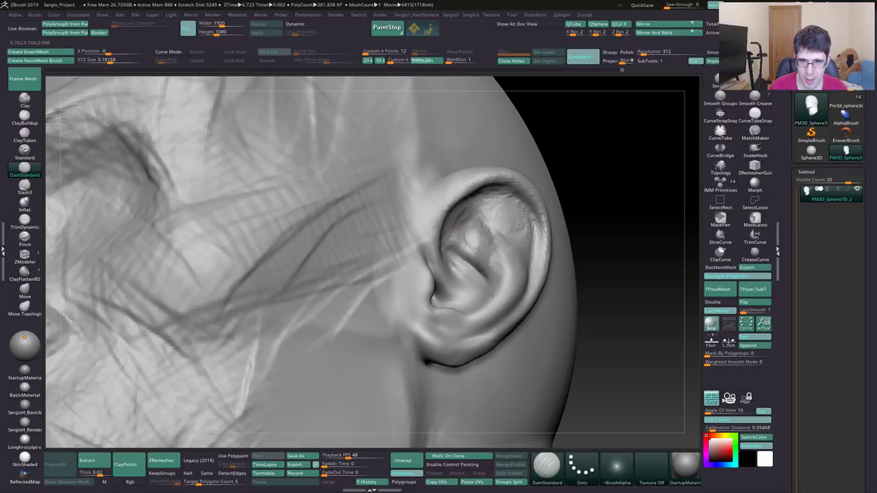
{"action": "key", "text": "b"}
{"action": "key", "text": "c"}
{"action": "key", "text": "b"}
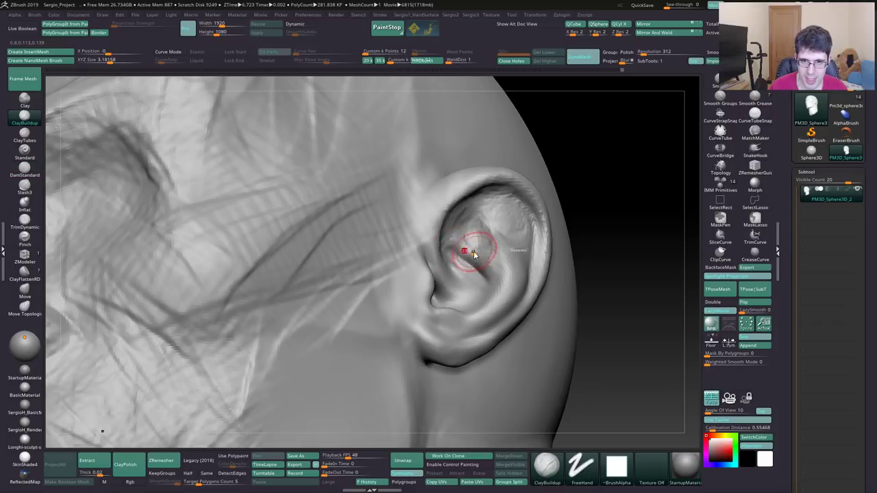
{"action": "left_click_drag", "start_coordinate": [472, 248], "coordinate": [468, 235]}
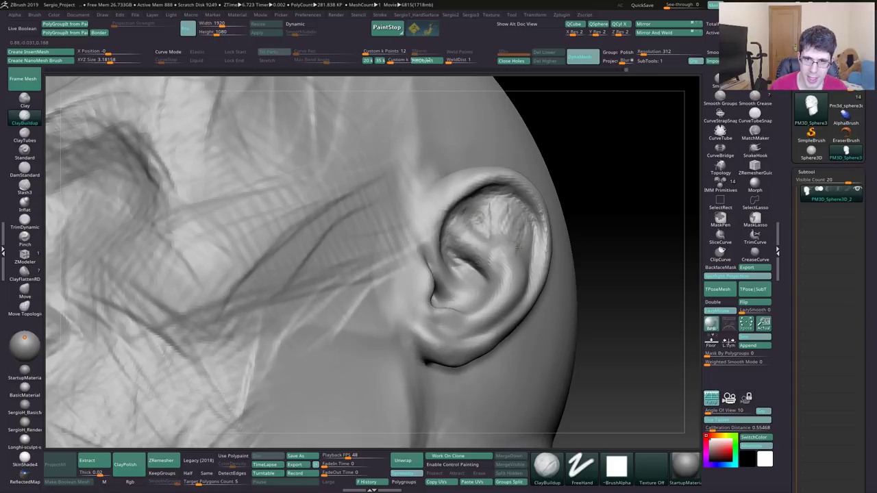
{"action": "mouse_move", "coordinate": [582, 267]}
{"action": "left_mouse_down"}
{"action": "mouse_move", "coordinate": [538, 268]}
{"action": "mouse_move", "coordinate": [533, 294]}
{"action": "mouse_move", "coordinate": [500, 233]}
{"action": "left_mouse_up"}
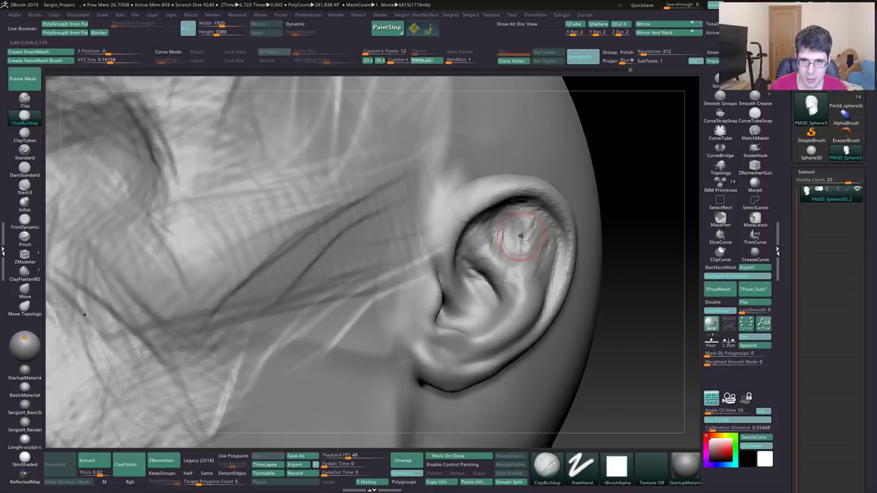
{"action": "mouse_move", "coordinate": [519, 235]}
{"action": "right_mouse_down"}
{"action": "mouse_move", "coordinate": [514, 224]}
{"action": "mouse_move", "coordinate": [549, 316]}
{"action": "mouse_move", "coordinate": [531, 298]}
{"action": "right_mouse_up"}
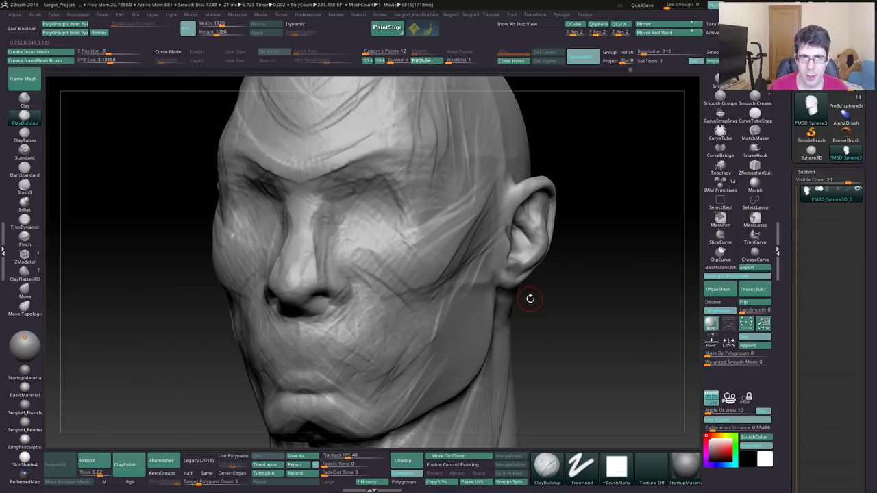